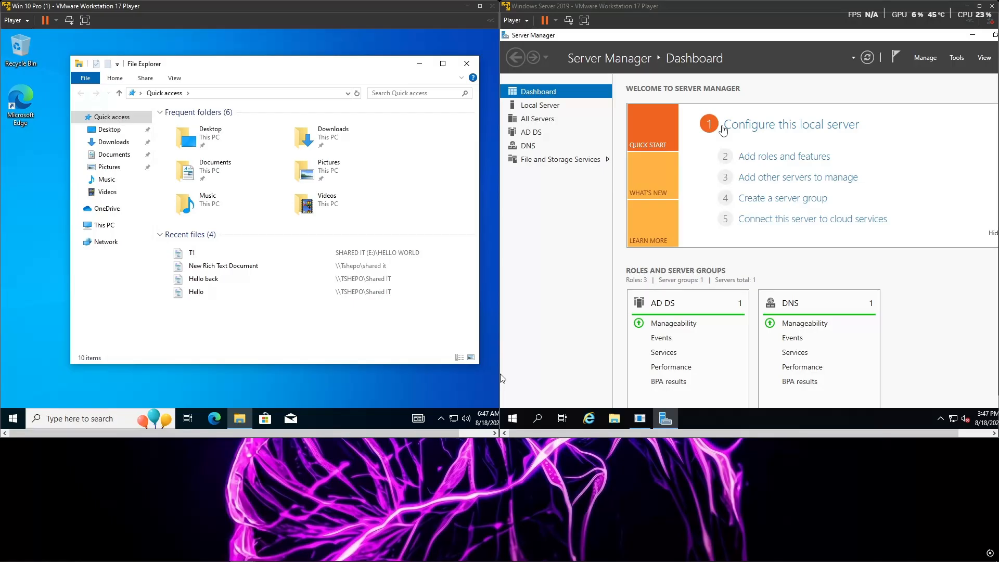
Step: On the Windows Server 2019 machine, create a folder named IT REDIRECT on Local Disk (C:)
left_click(613, 419)
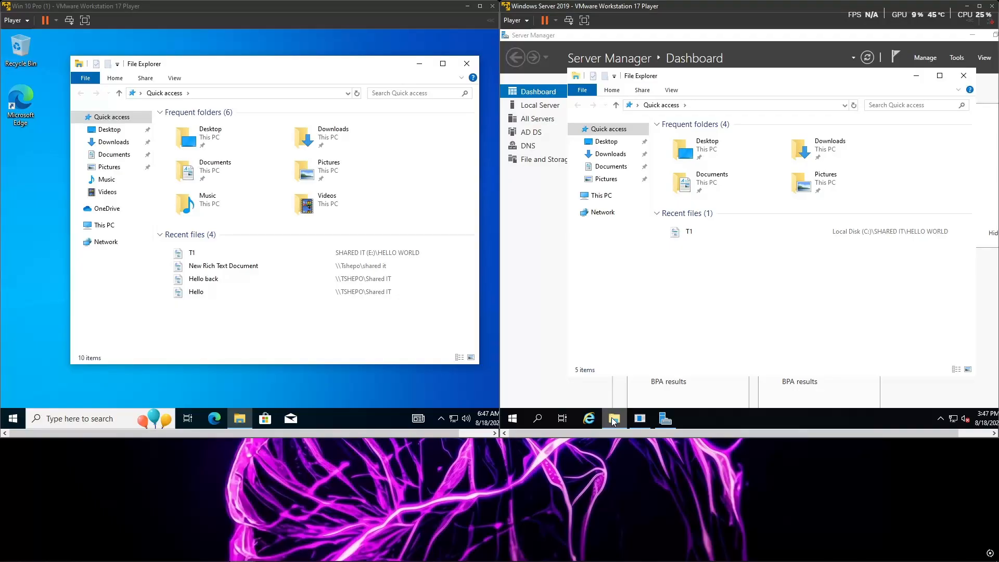
left_click(601, 197)
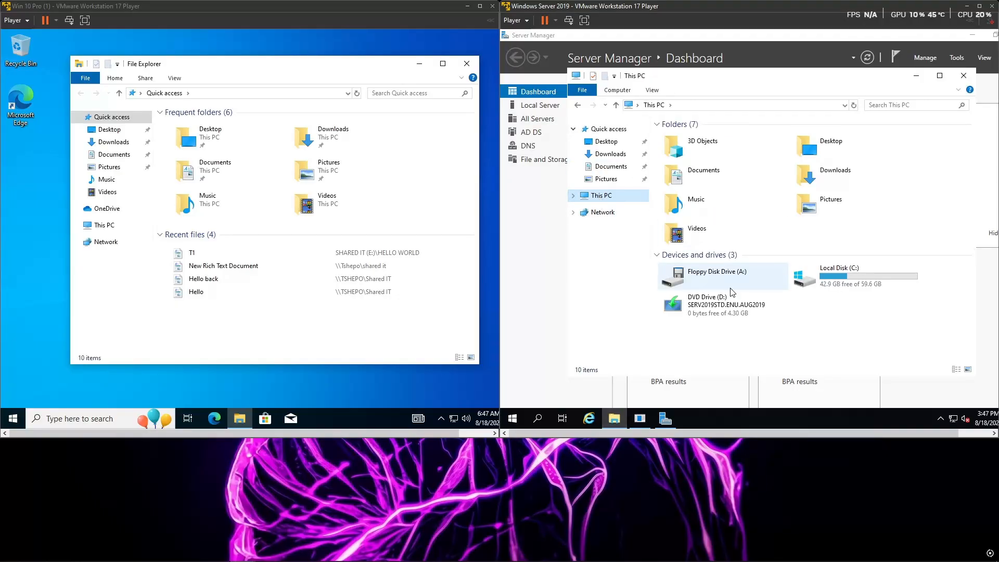
double_click(835, 284)
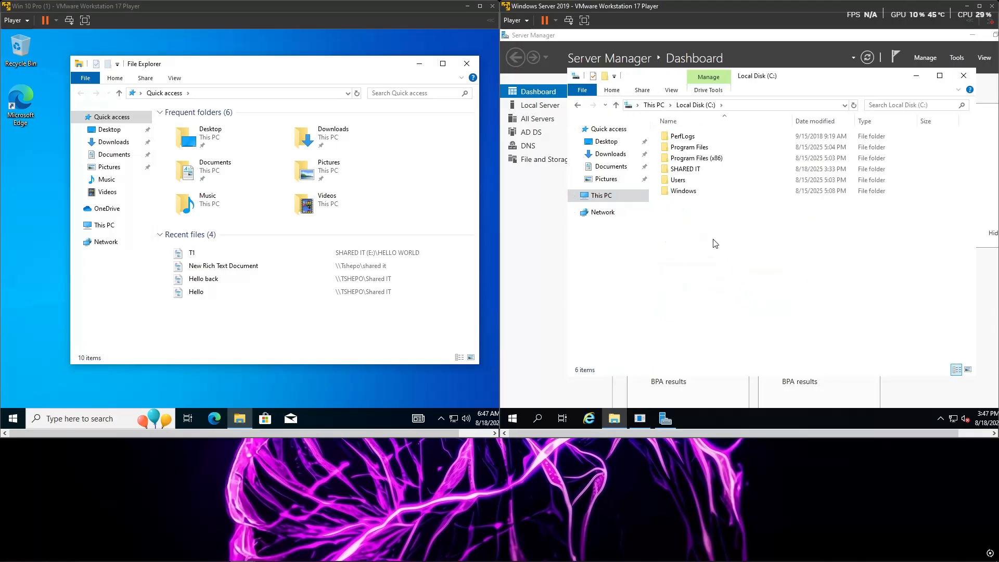
right_click(707, 255)
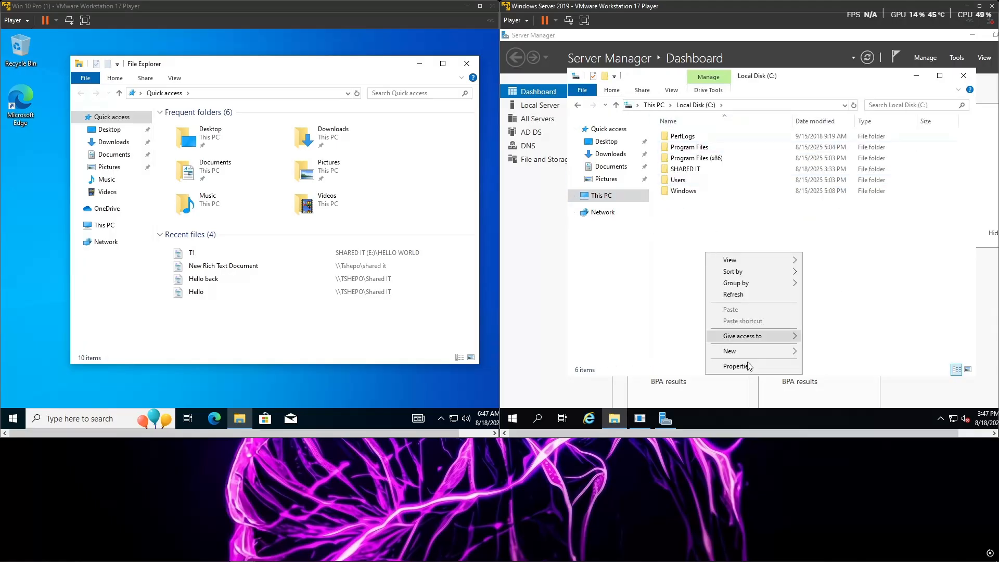
mouse_move(749, 352)
left_click(848, 280)
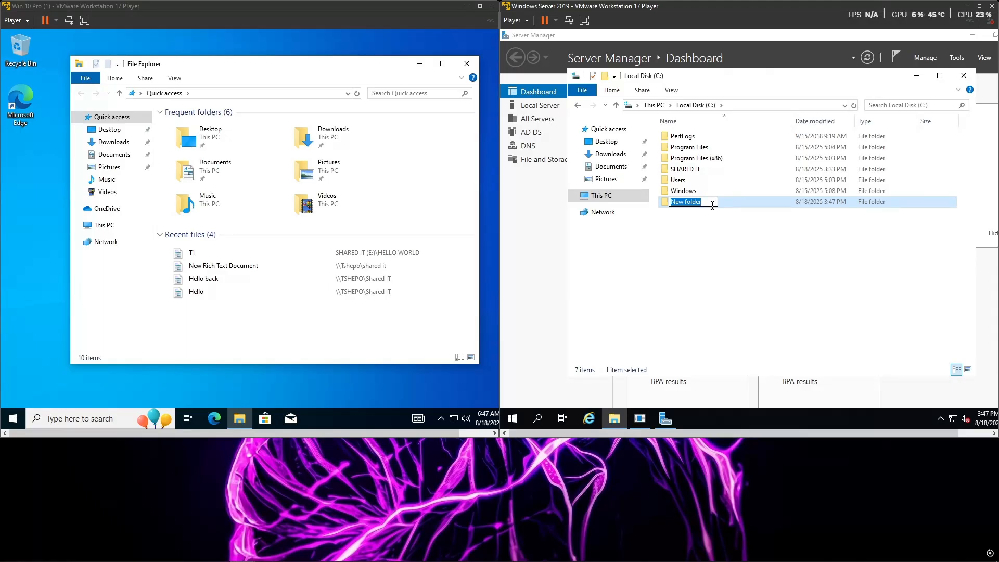
key("BackSpace")
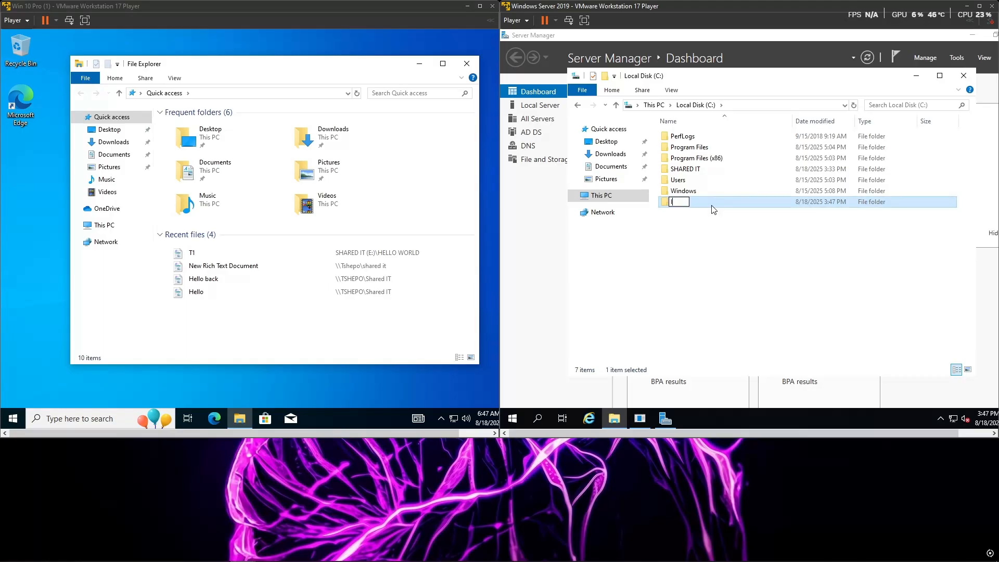
type("IT REDIRECT")
key("Return")
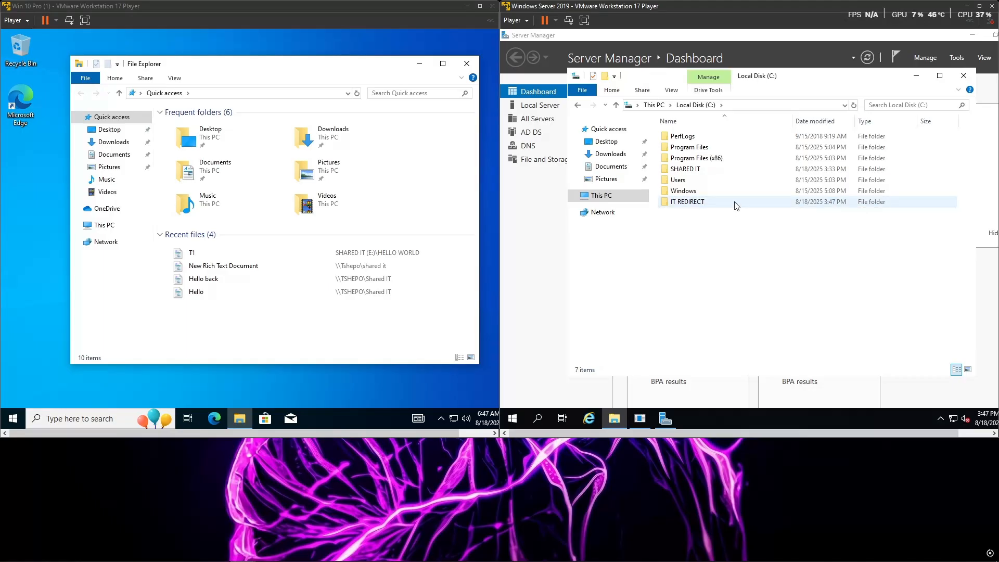
Step: Look inside the IT REDIRECT folder and close File Explorer
double_click(697, 202)
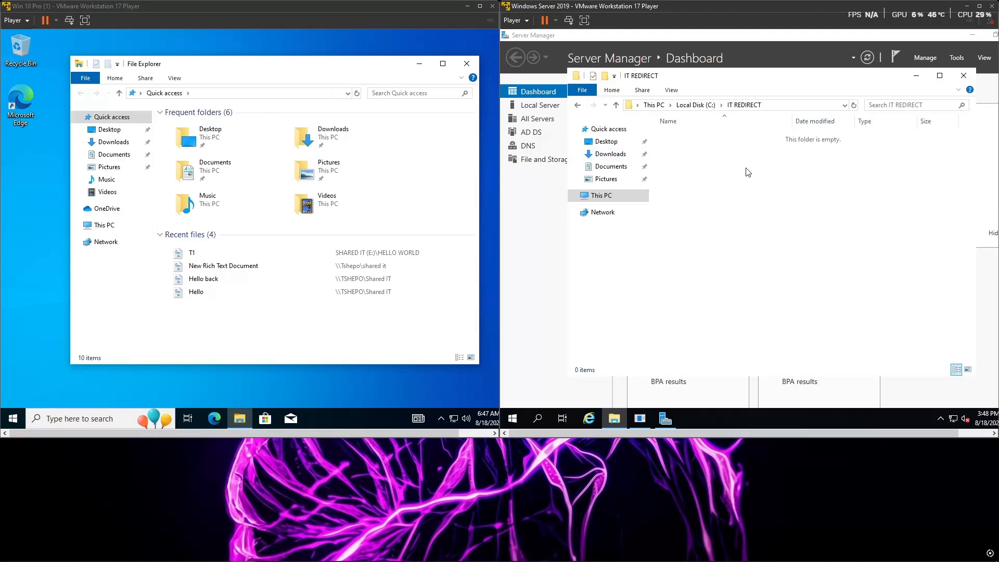
left_click_drag(706, 152, 796, 320)
left_click_drag(686, 191, 752, 330)
left_click_drag(670, 143, 723, 149)
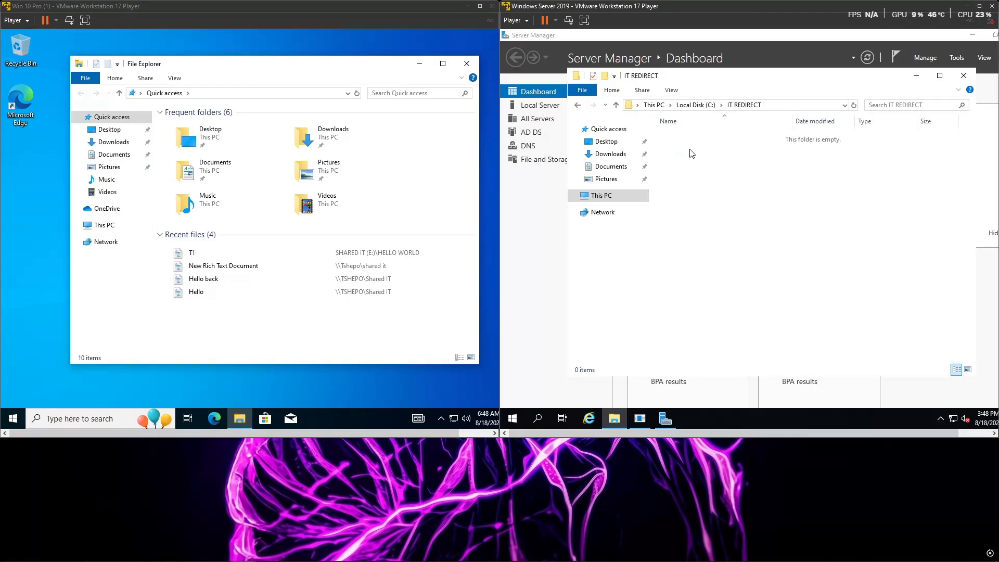
left_click(957, 79)
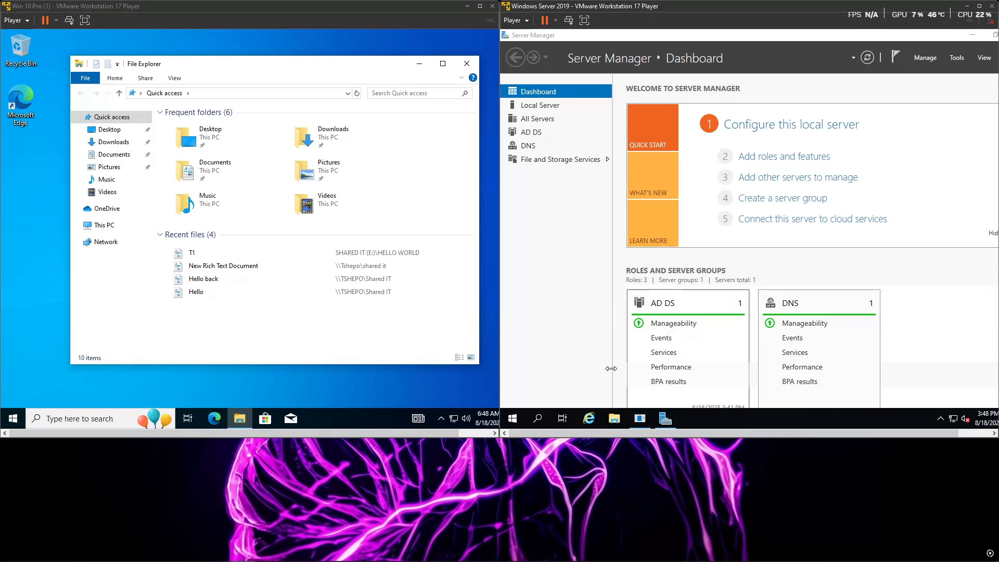
Step: Return to Local Disk (C:) on the server and open the properties of the IT REDIRECT folder
left_click(614, 419)
left_click(608, 209)
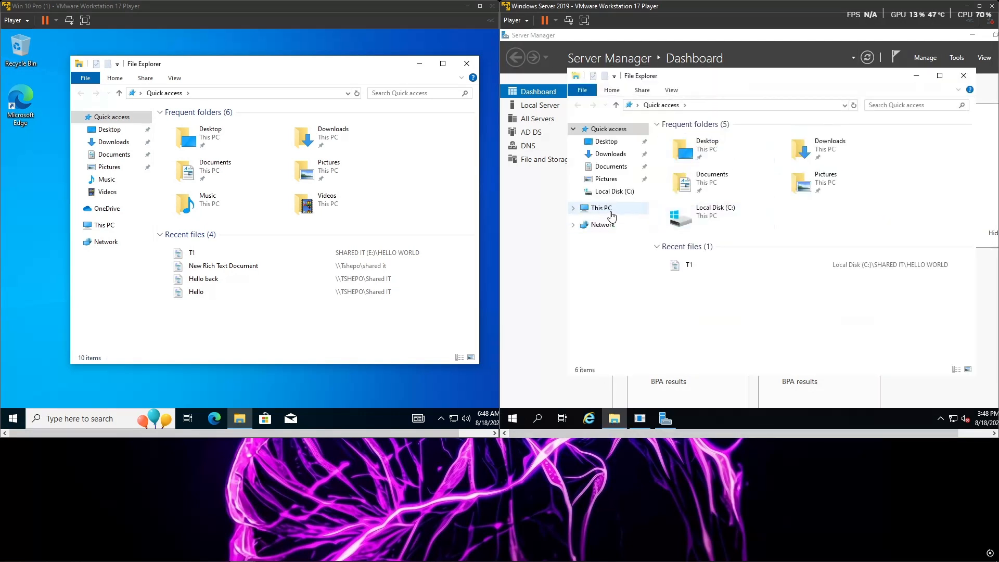
double_click(861, 276)
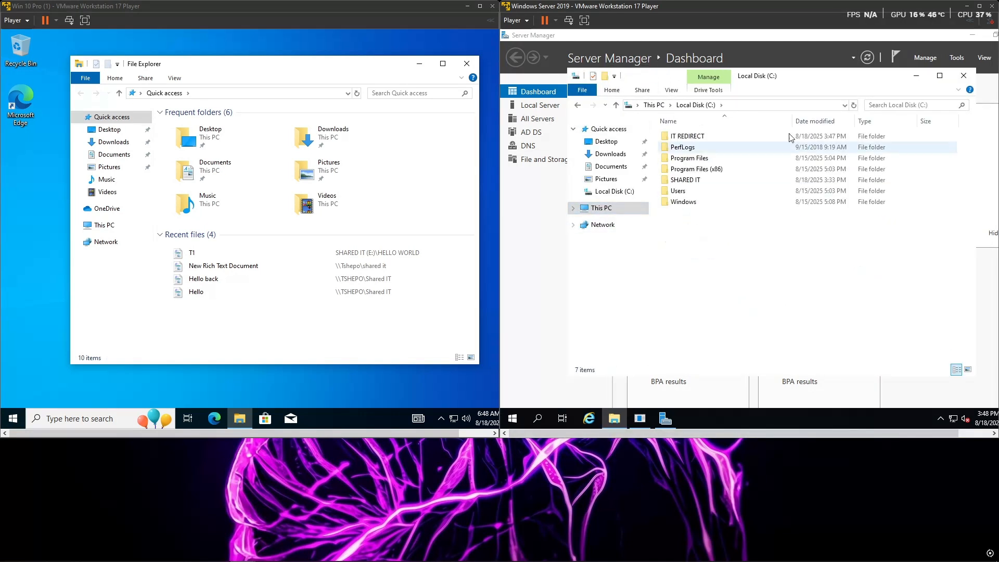
left_click(738, 136)
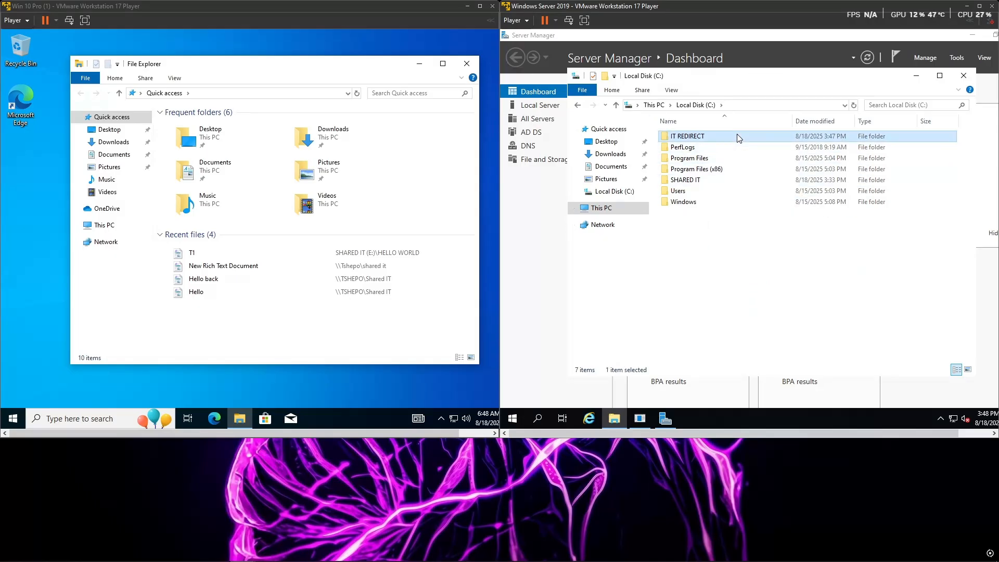
right_click(738, 135)
left_click(779, 309)
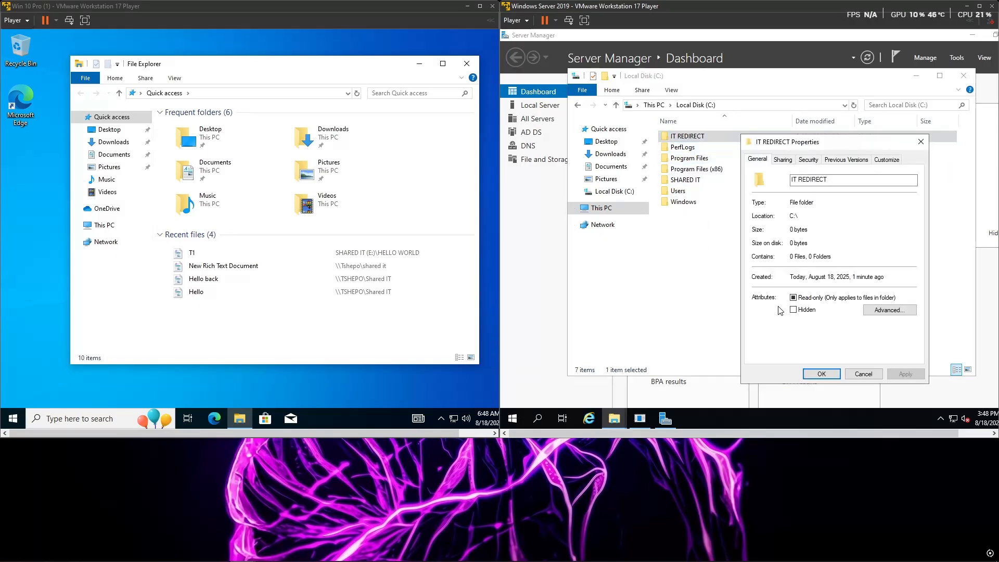
Step: Add the IT DEPARTMENT group to the security permissions of the IT REDIRECT folder
left_click(808, 159)
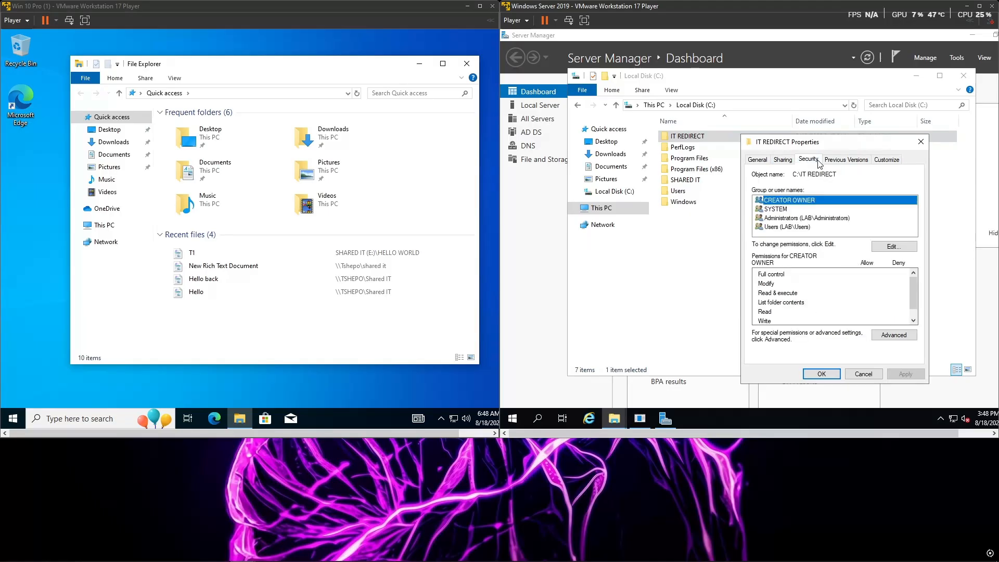
left_click(893, 248)
left_click(863, 296)
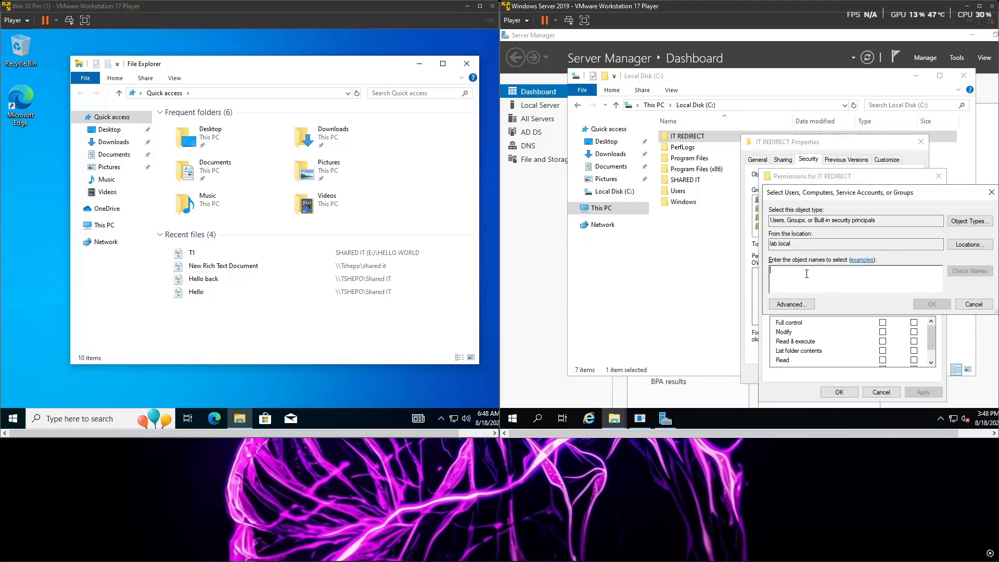
type("IT DEP")
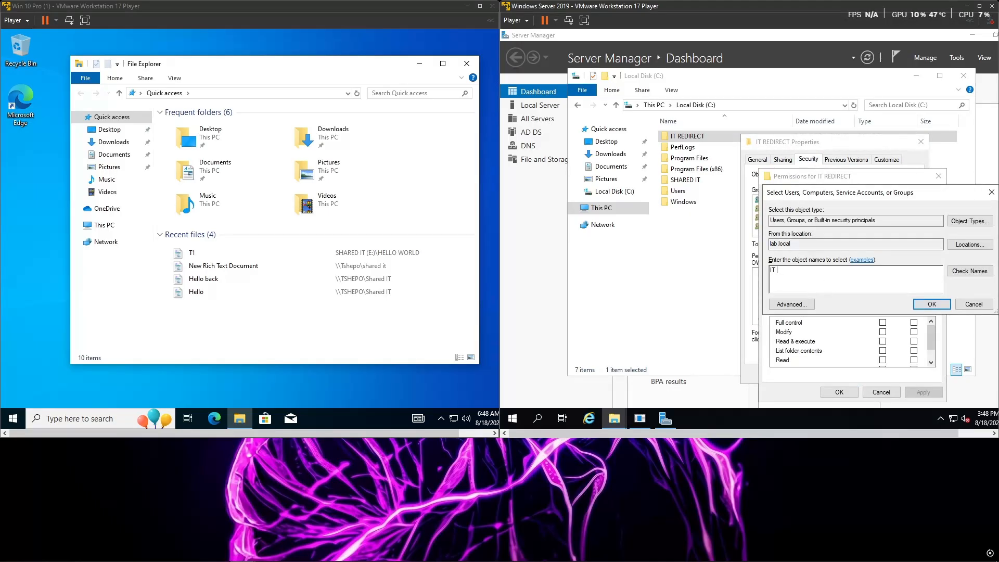
left_click(969, 271)
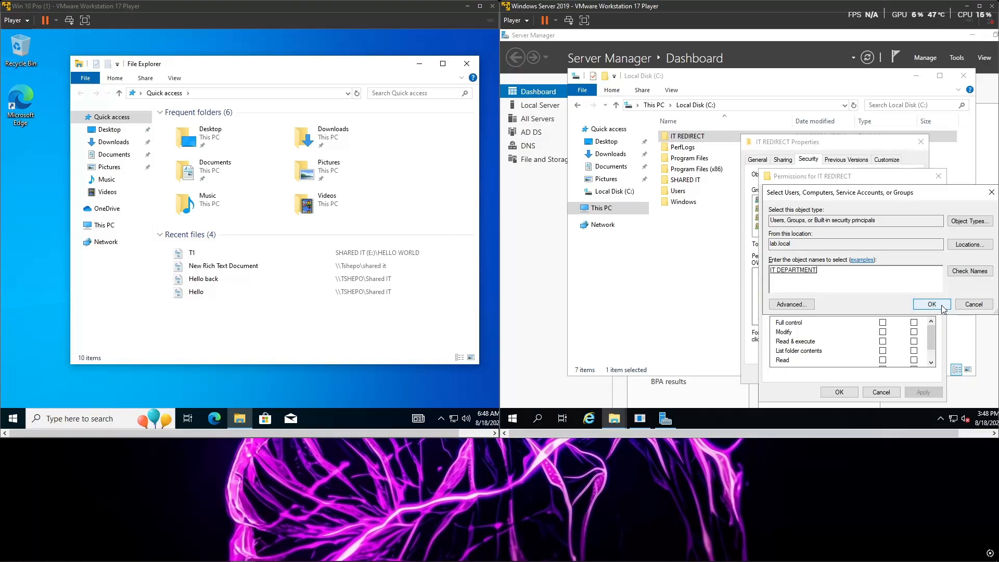
left_click(922, 304)
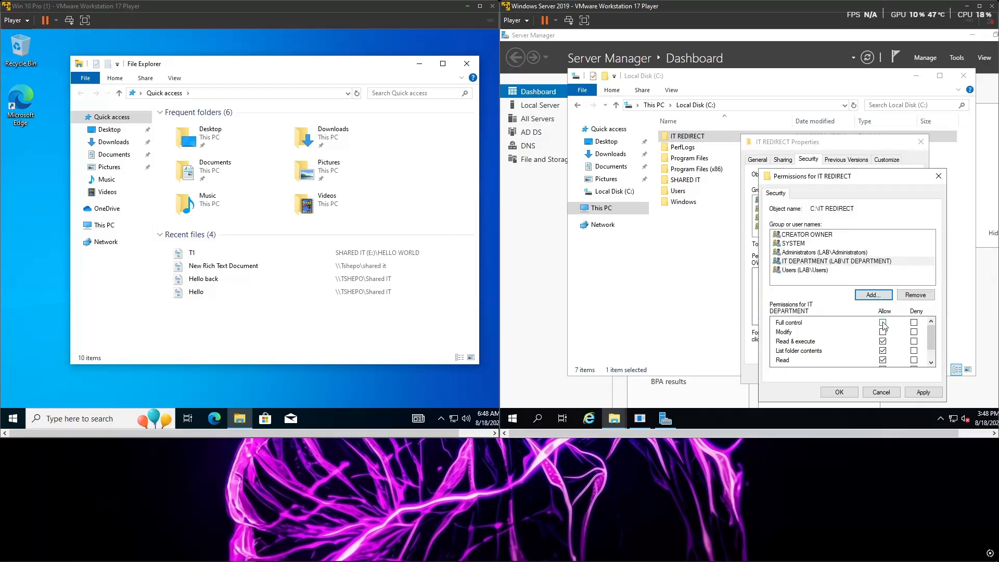
Step: Allow Full control for the IT DEPARTMENT group in the folder's security permissions and apply the change
left_click(819, 262)
left_click(882, 322)
left_click(919, 391)
left_click(840, 392)
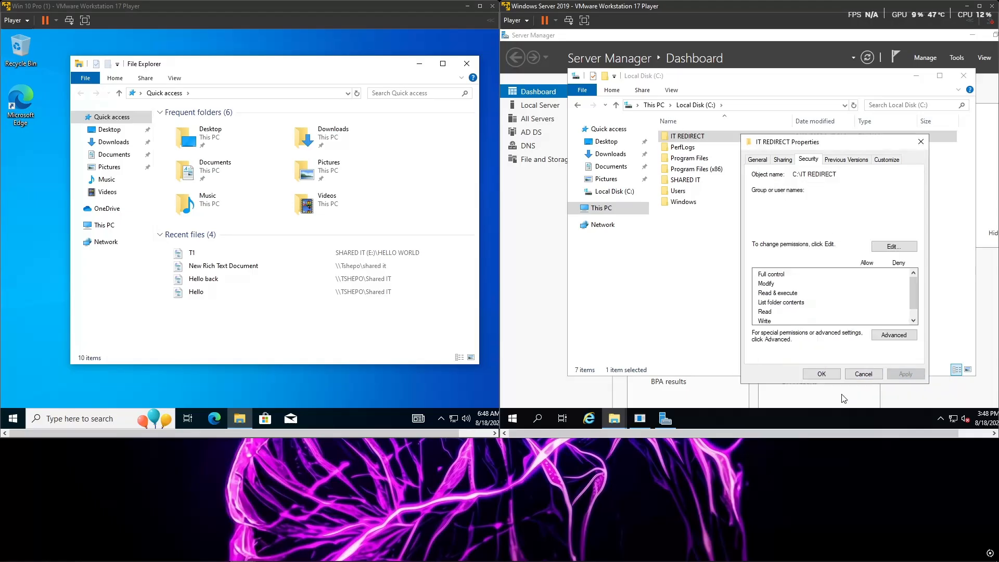
Step: Share the IT REDIRECT folder on the network with the IT DEPARTMENT group at Read/Write level
left_click(791, 161)
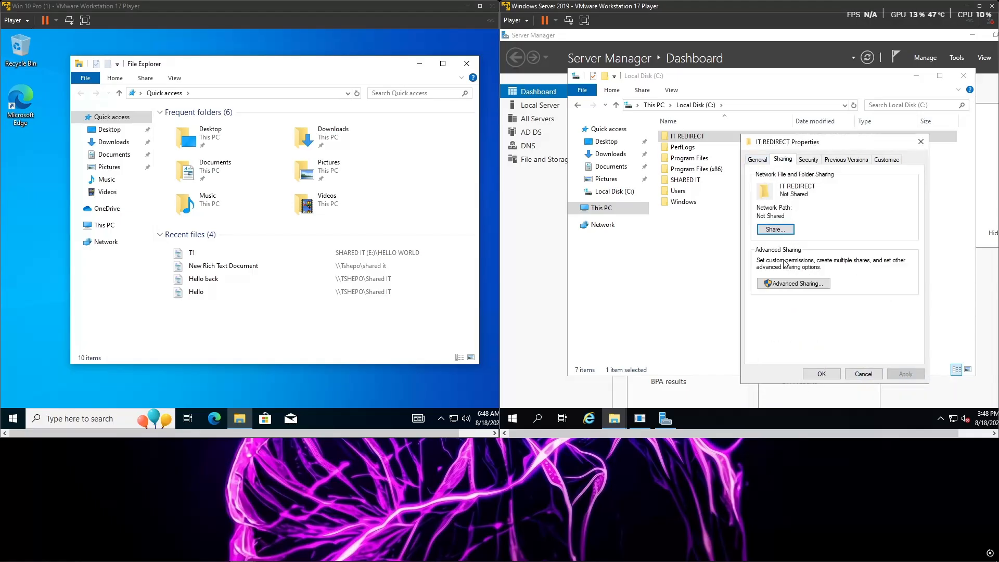
left_click(775, 230)
left_click(726, 290)
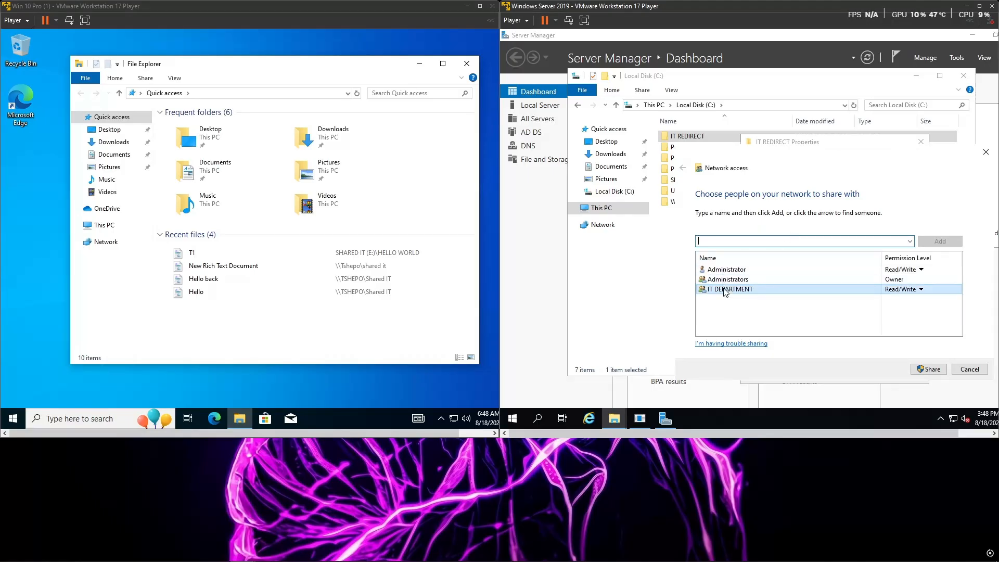
left_click(960, 302)
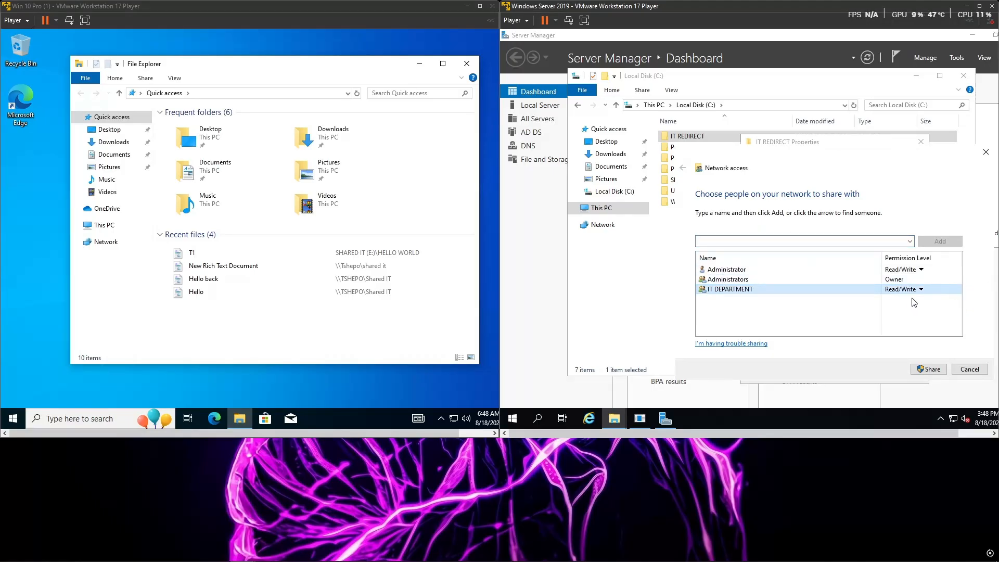
left_click(932, 369)
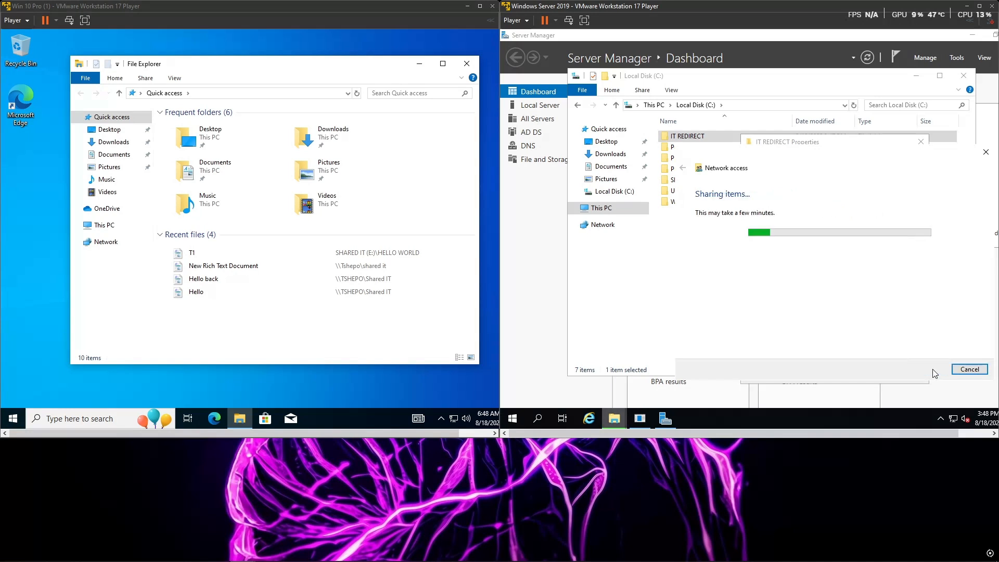
left_click(971, 369)
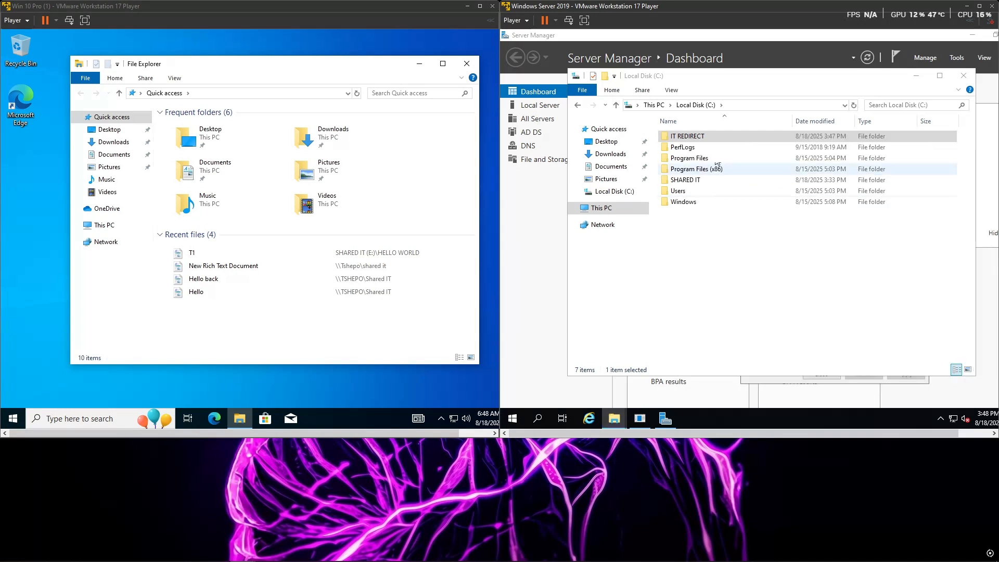
Step: Add the IT DEPARTMENT group to the advanced share permissions of the IT REDIRECT folder
right_click(719, 139)
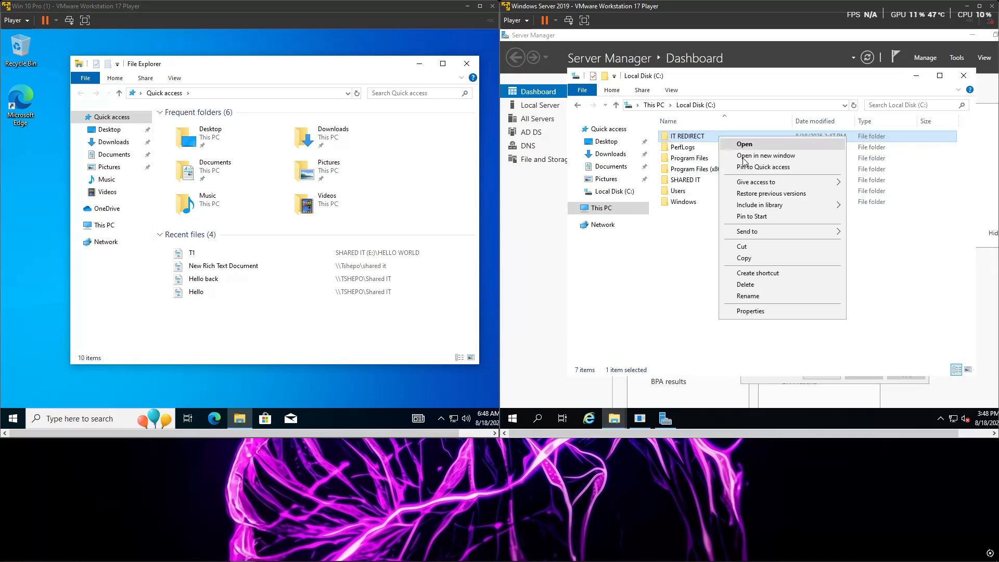
left_click(763, 309)
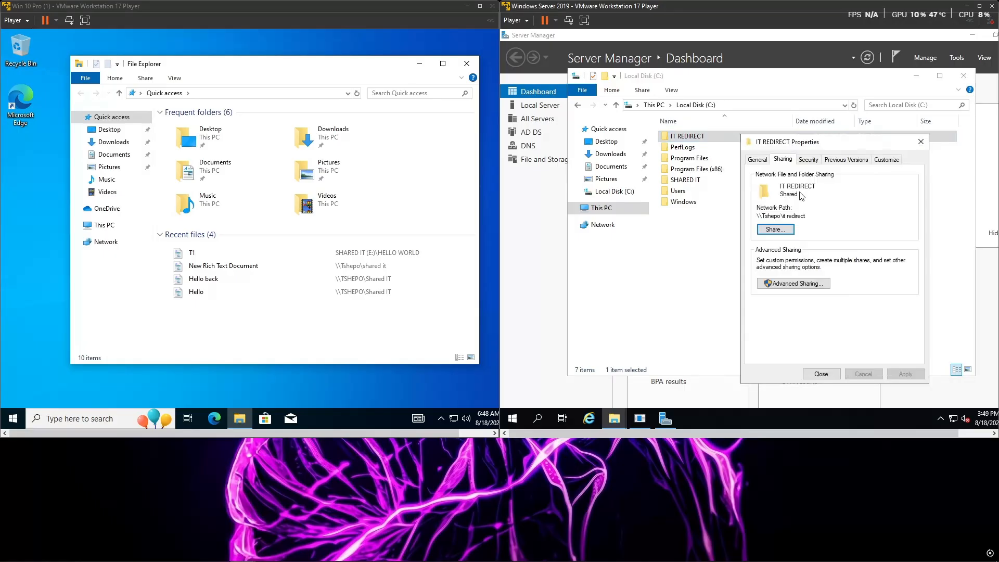
left_click(788, 283)
left_click(783, 302)
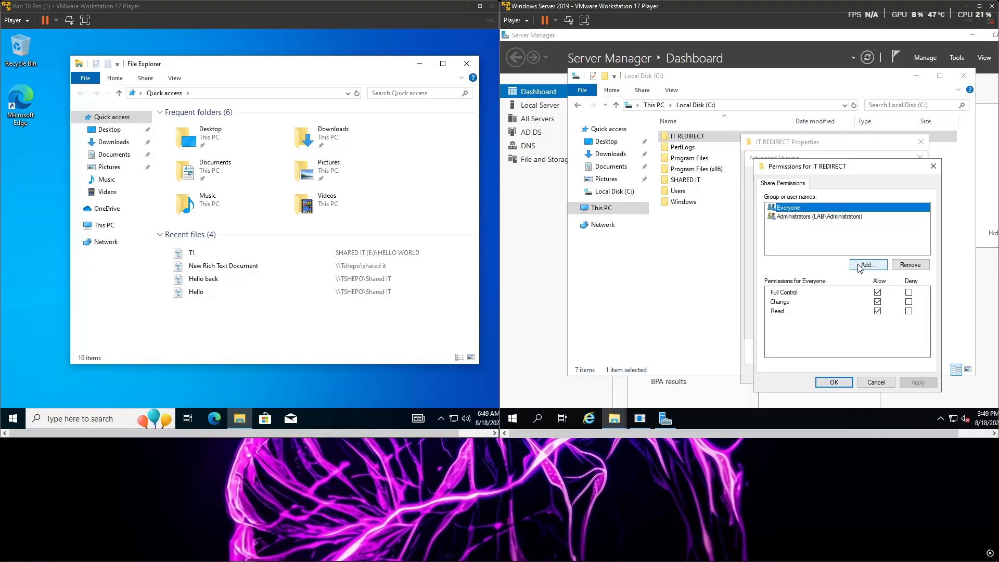
left_click(860, 266)
type("IT D")
left_click(960, 262)
left_click(934, 297)
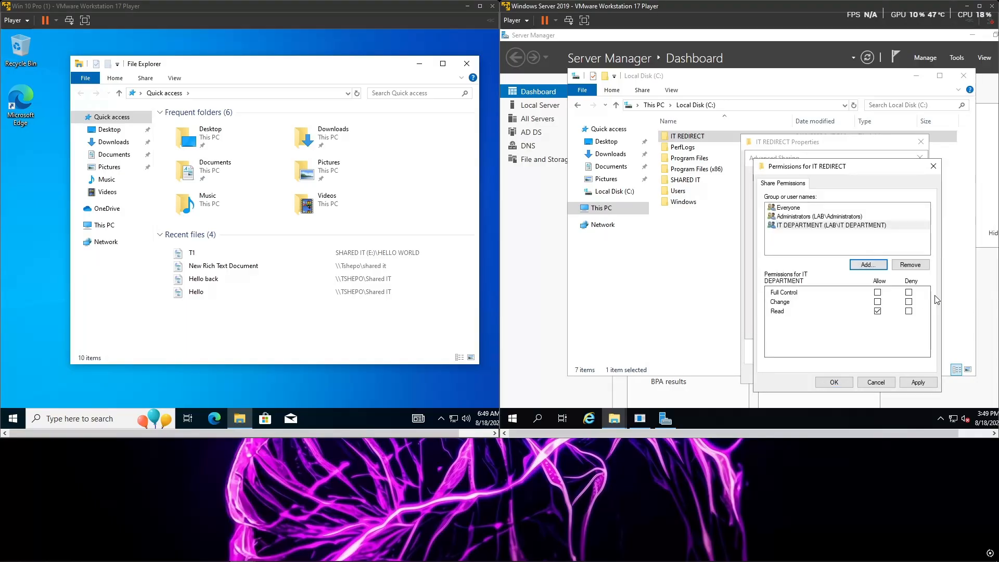
Step: Allow Full Control for IT DEPARTMENT in the share permissions, apply it, and close the folder's properties and File Explorer
left_click(846, 225)
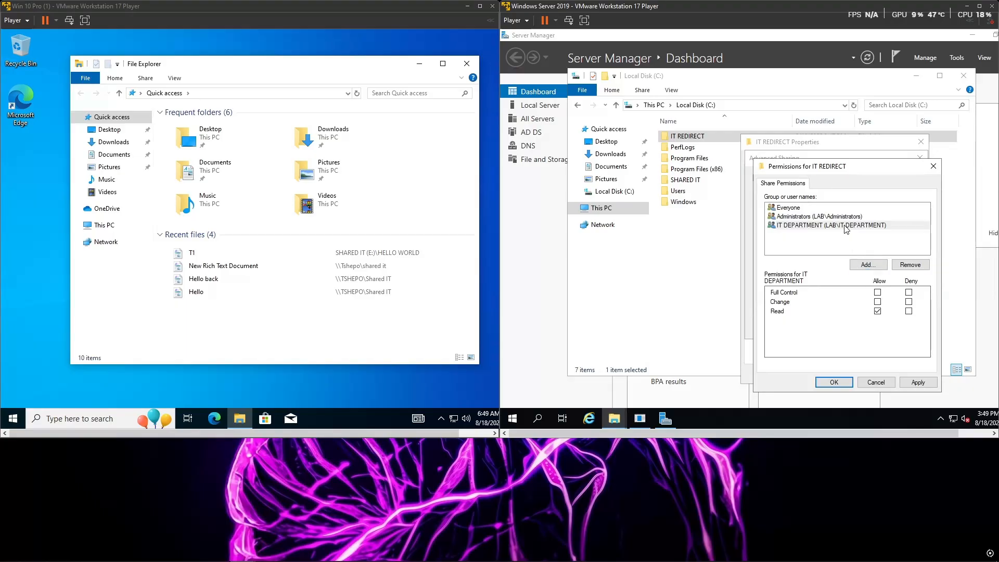
left_click(878, 294)
left_click(917, 384)
left_click(840, 384)
left_click(900, 327)
left_click(828, 329)
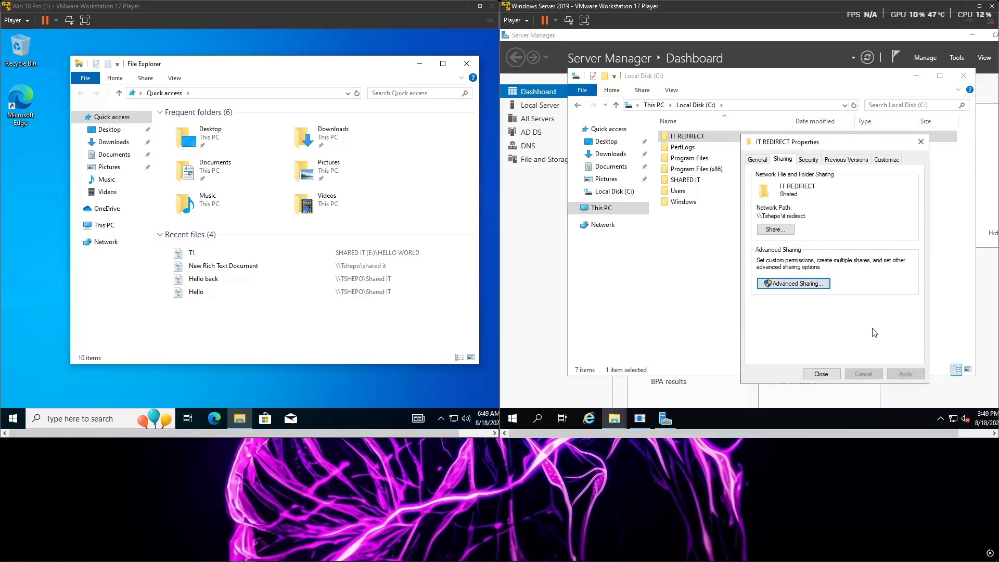
left_click(831, 376)
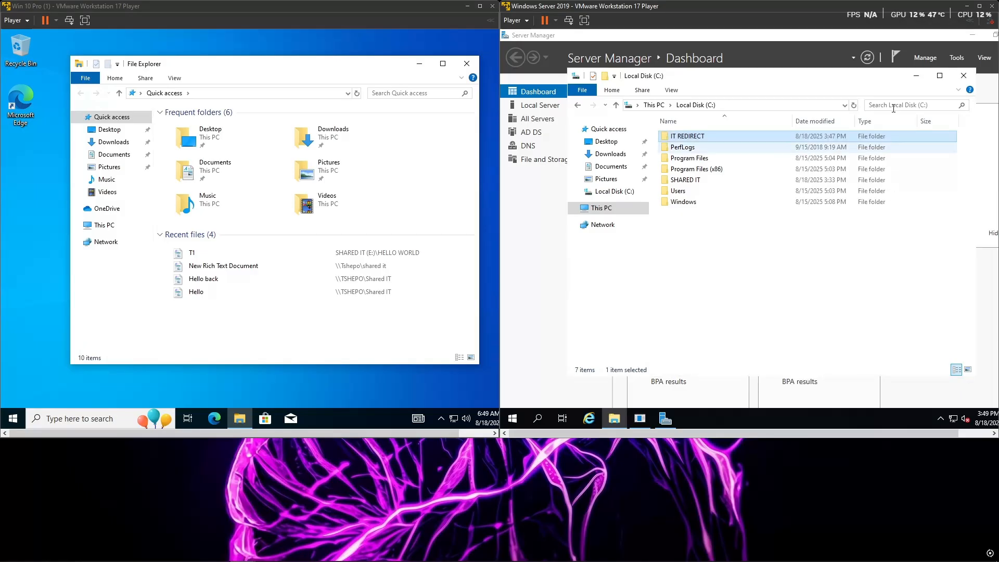
left_click(964, 76)
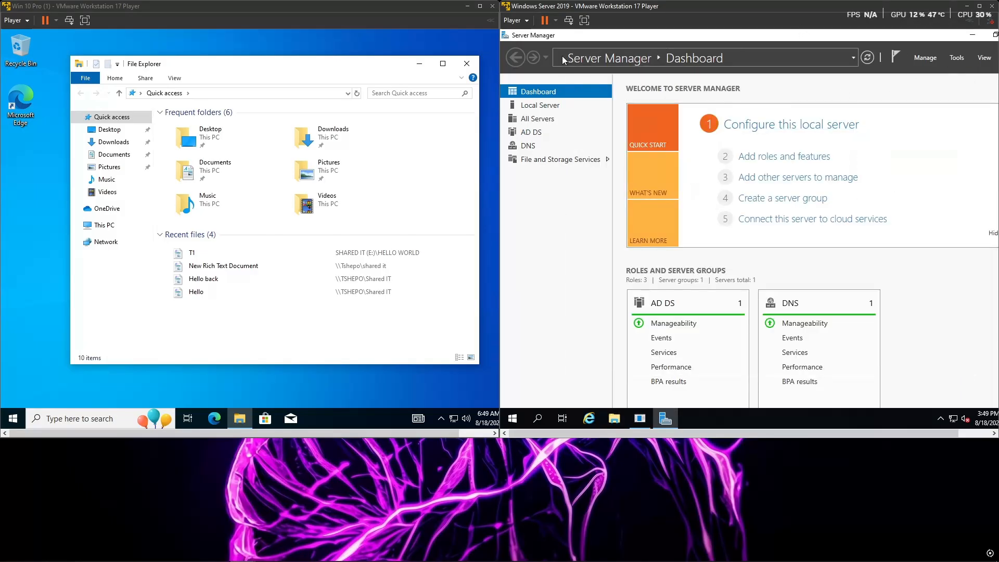
Step: In Group Policy Management, create a GPO named IT REDIRECT linked to the IT organizational unit under Banana LTD
left_click(957, 59)
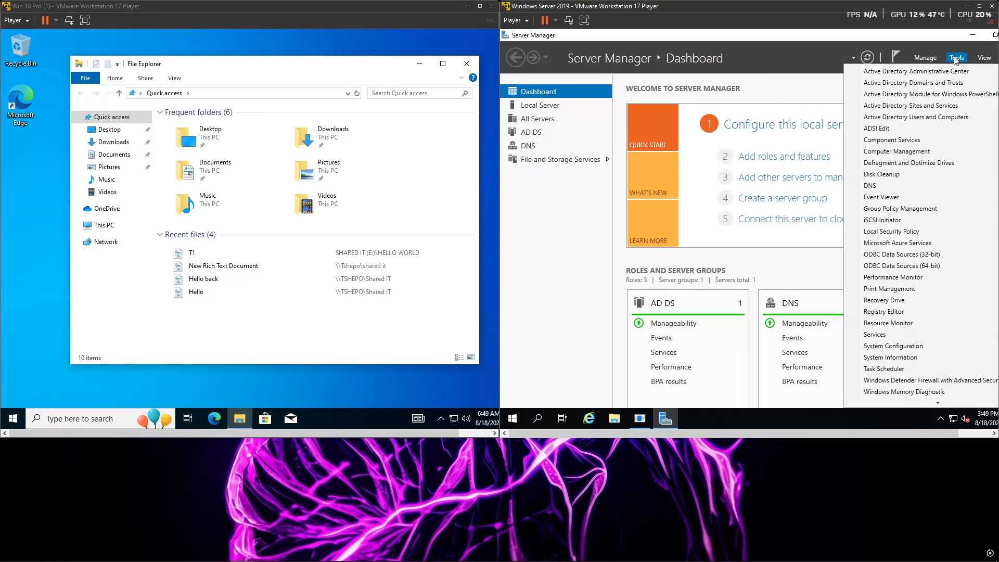
left_click(915, 209)
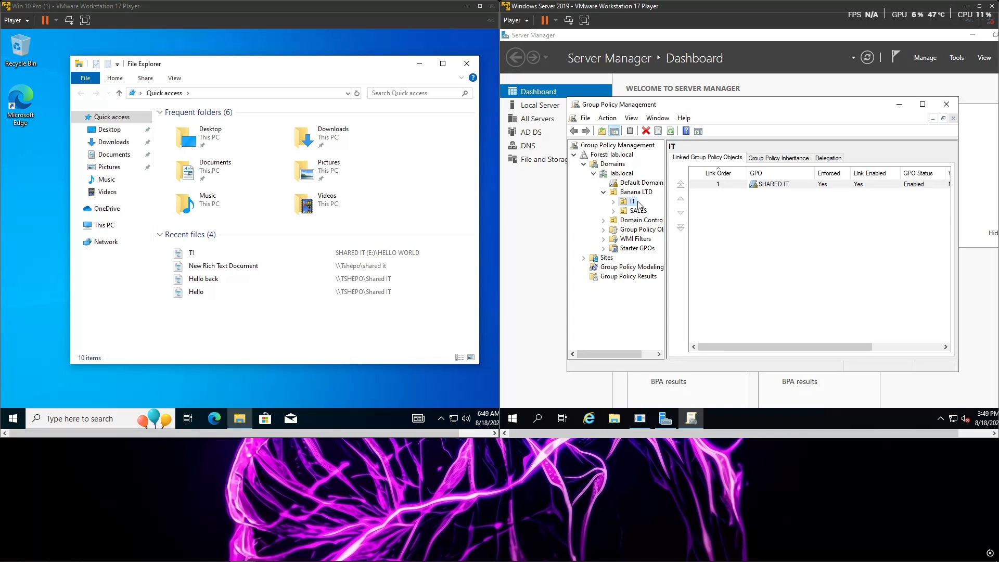
left_click(766, 223)
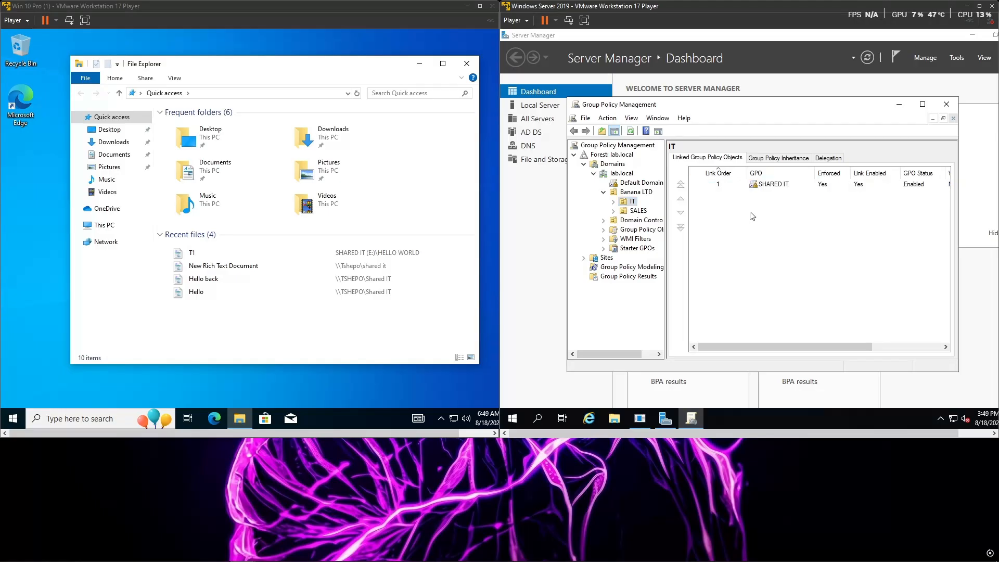
right_click(634, 203)
left_click(681, 210)
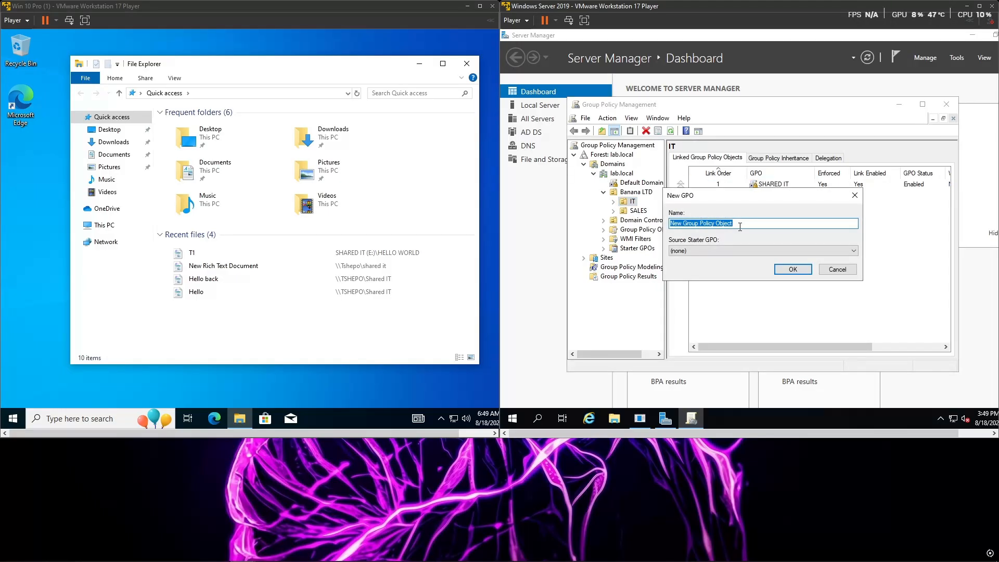
type("IT REDIRECT")
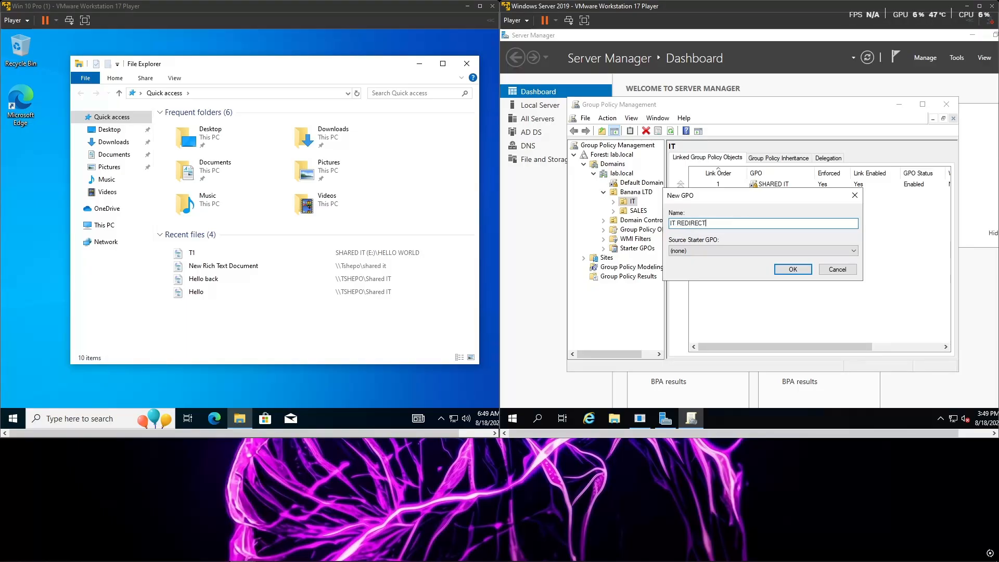
left_click(787, 270)
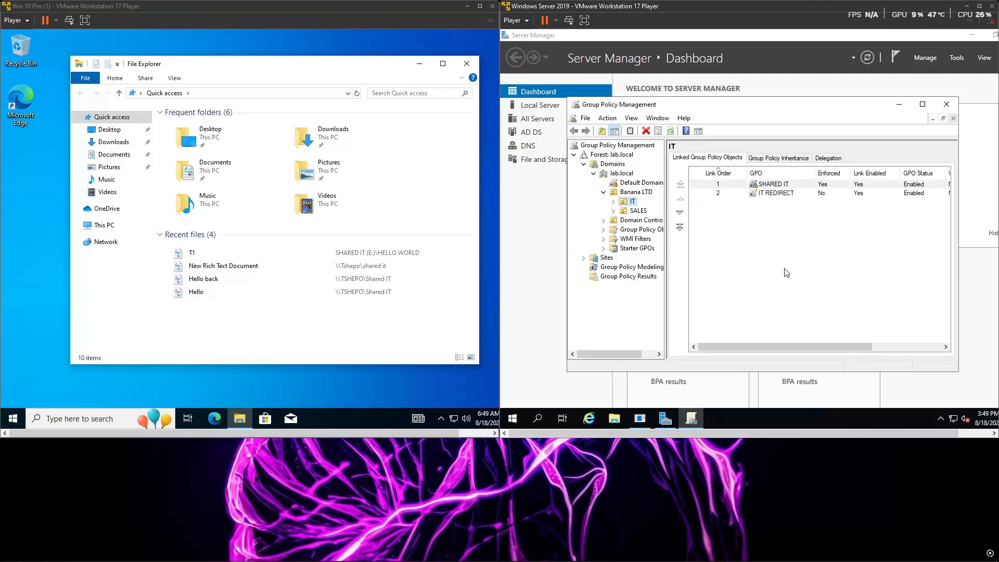
Step: Open the IT REDIRECT GPO for editing and expand Folder Redirection in the User Configuration policies under Windows Settings
left_click(780, 194)
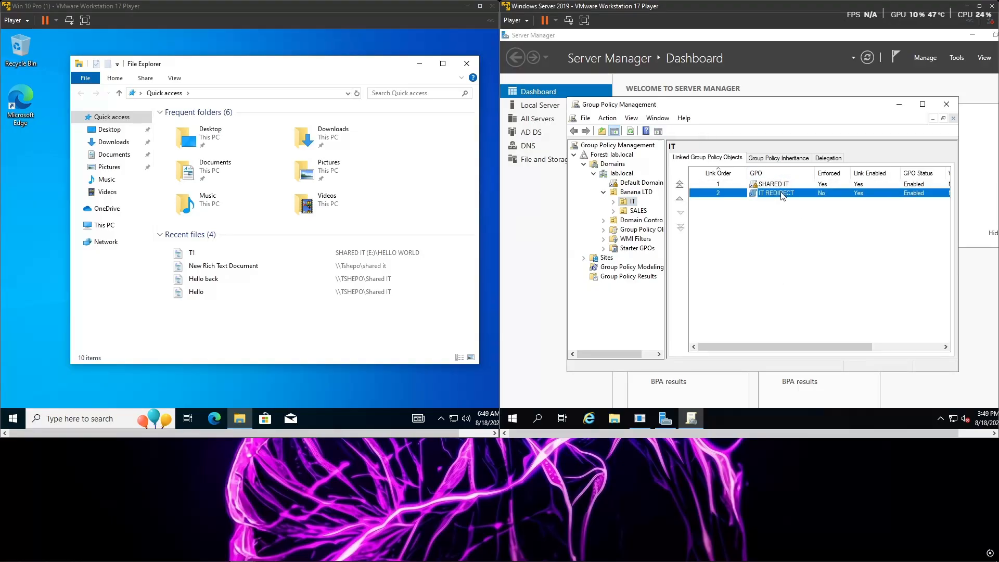
right_click(781, 193)
left_click(791, 197)
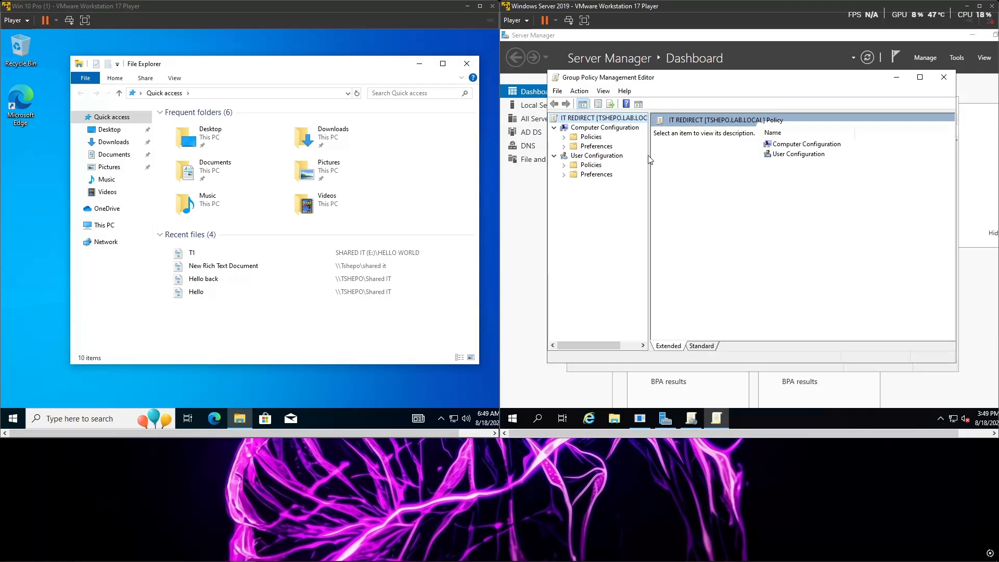
left_click(564, 166)
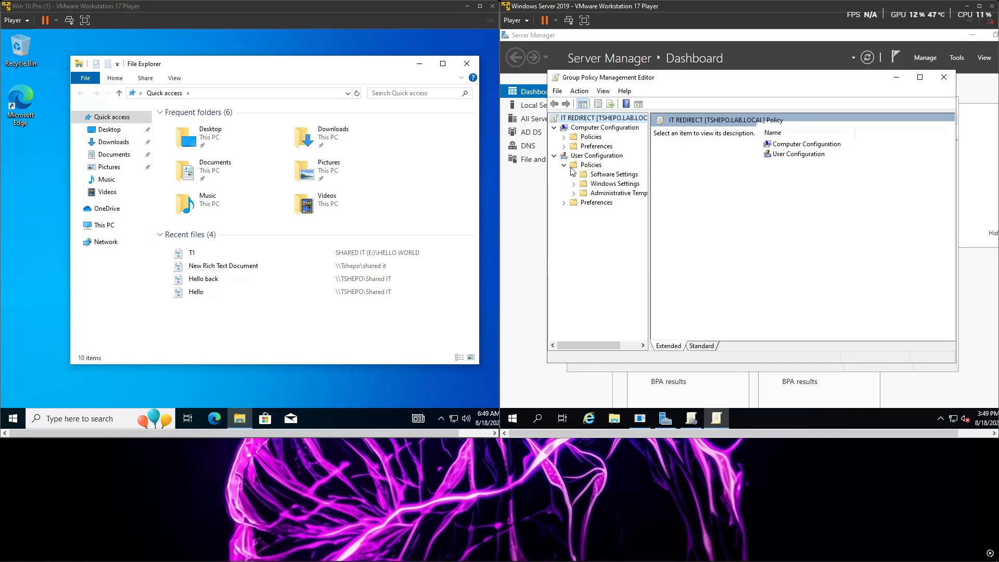
left_click(574, 185)
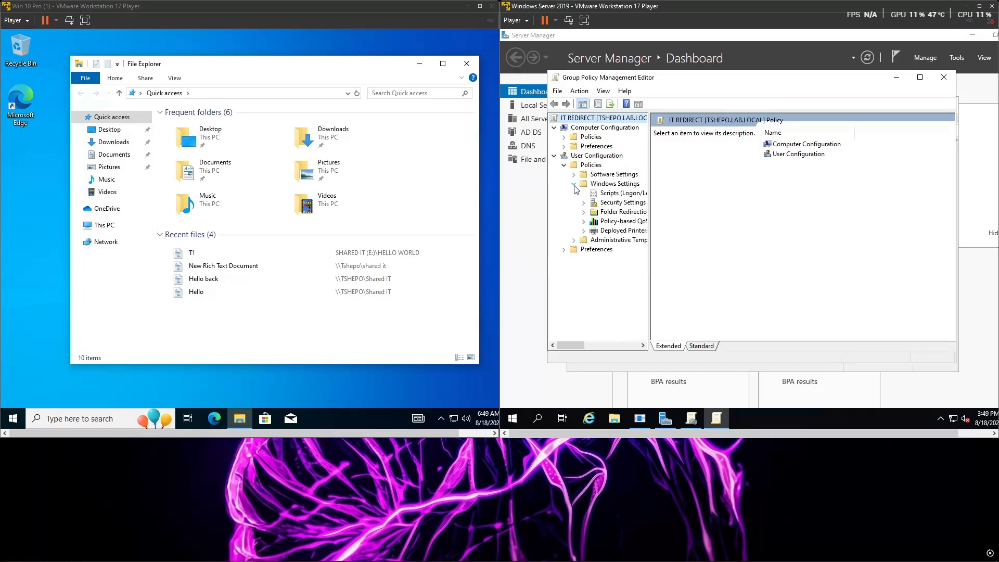
left_click(584, 212)
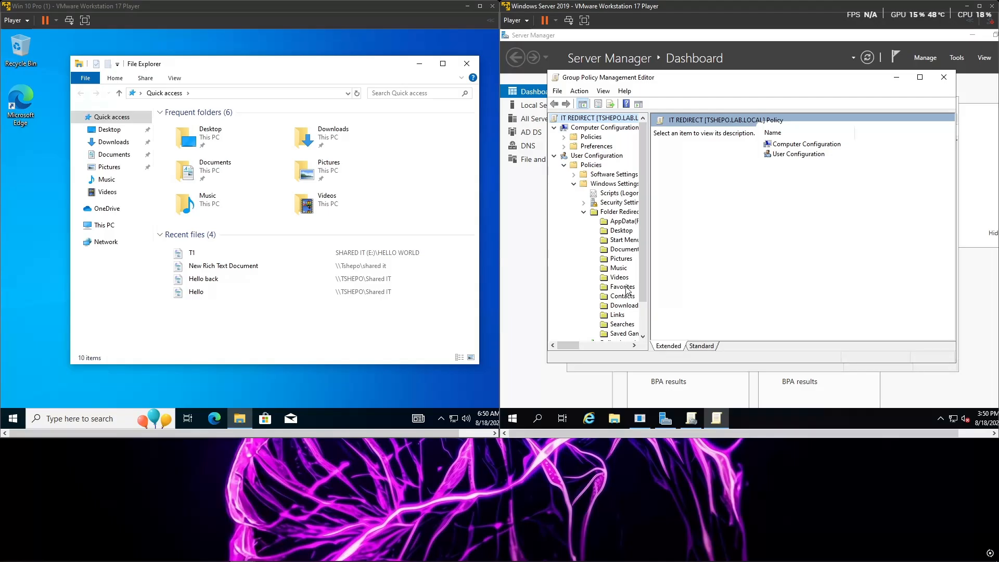
Step: Set the Documents folder redirection to "Basic - Redirect everyone's folder to the same location"
left_click(624, 251)
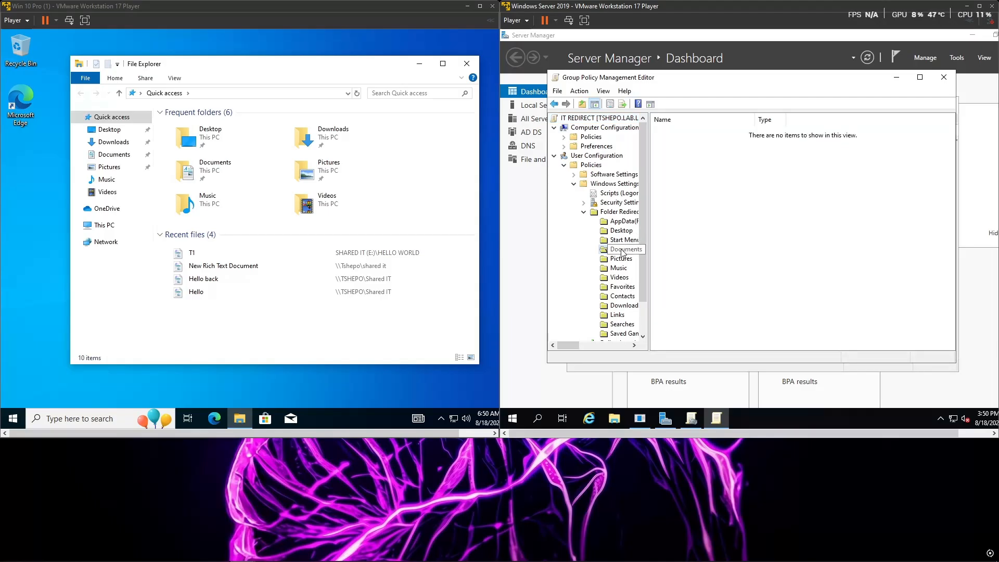
right_click(624, 252)
left_click(652, 287)
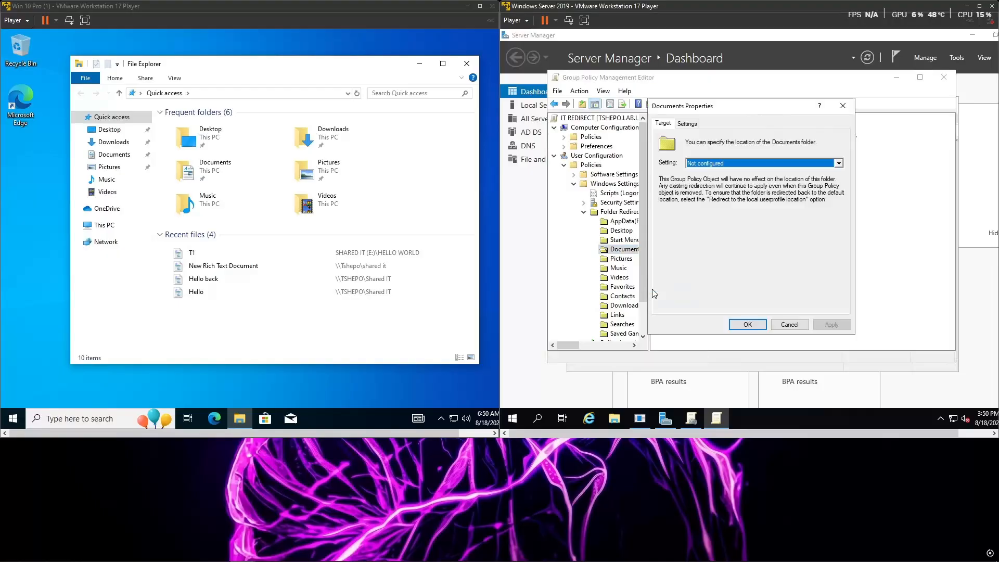
left_click(764, 163)
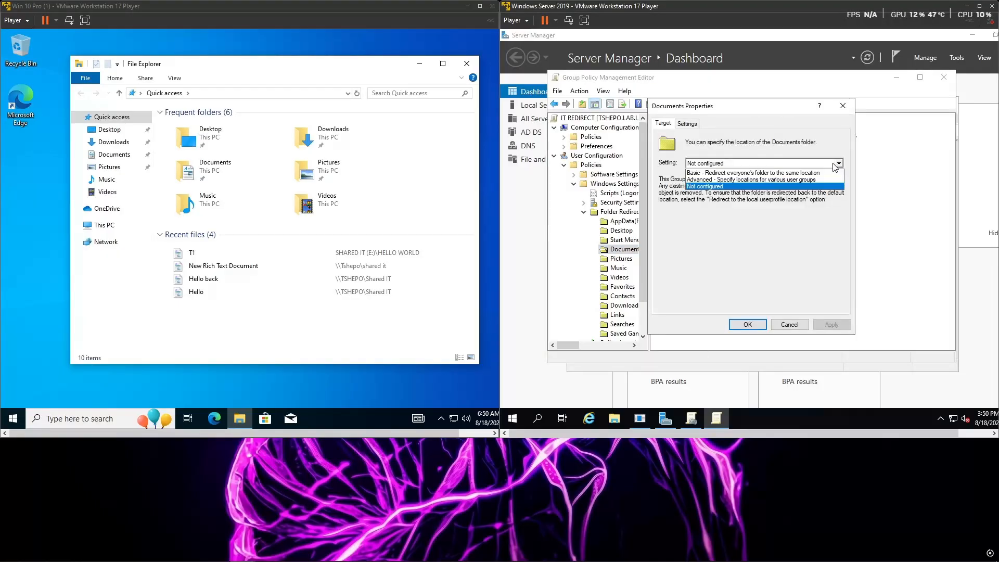
left_click(758, 173)
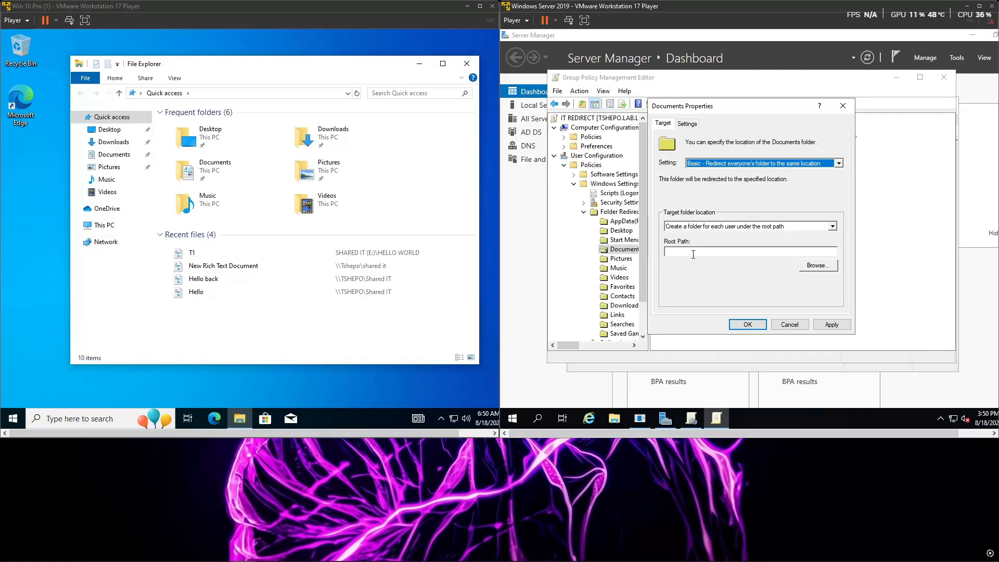
Step: Copy the network path from the sharing properties of the IT REDIRECT folder on Local Disk (C:)
left_click(619, 415)
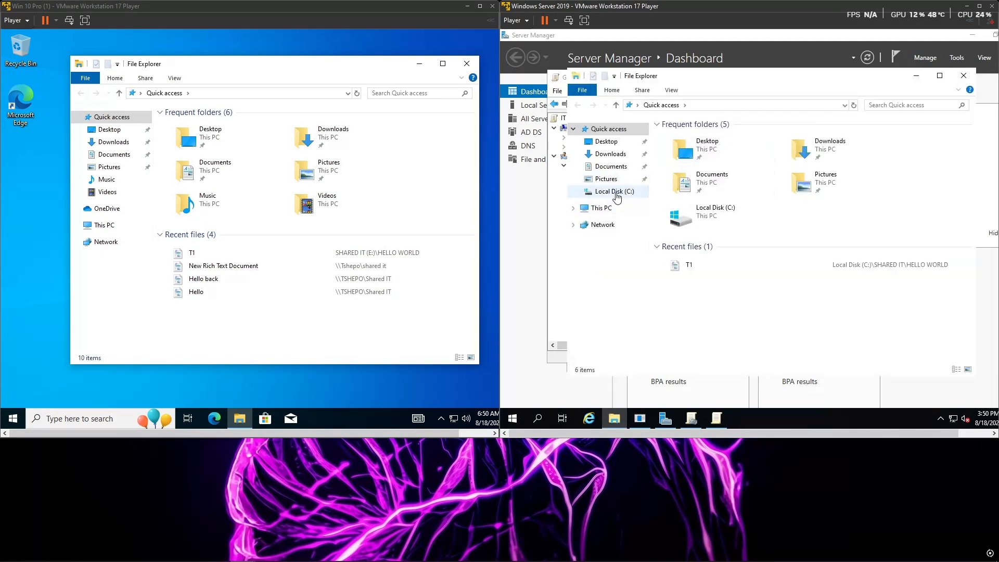
left_click(603, 208)
left_click(845, 285)
double_click(845, 285)
right_click(721, 137)
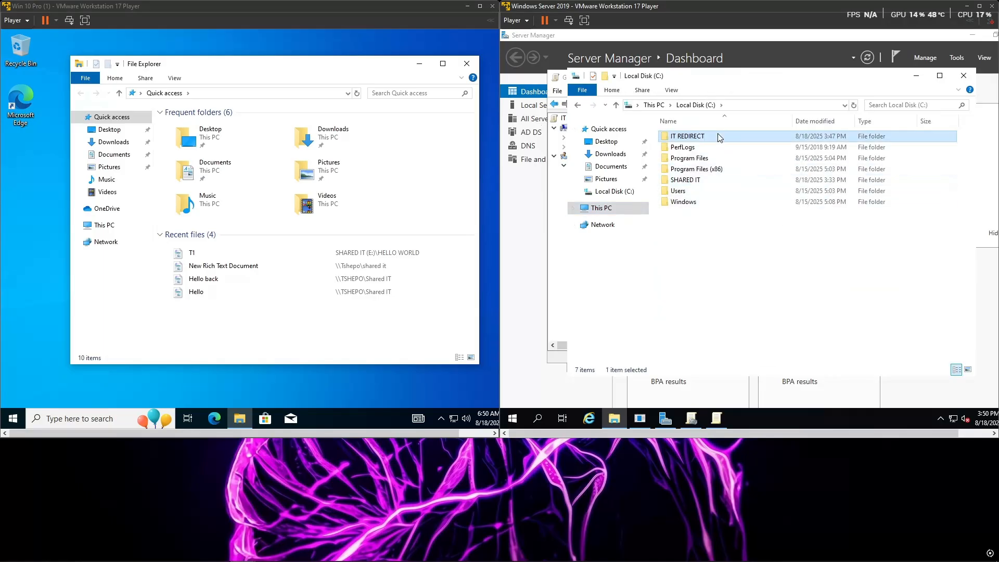
left_click(755, 309)
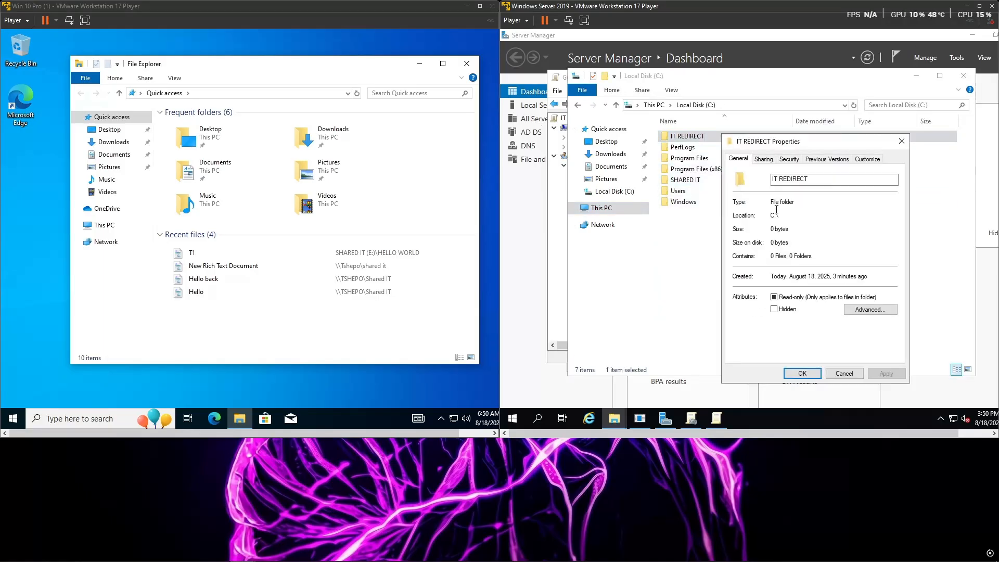
left_click(764, 161)
left_click_drag(788, 219, 737, 217)
key("ctrl+c")
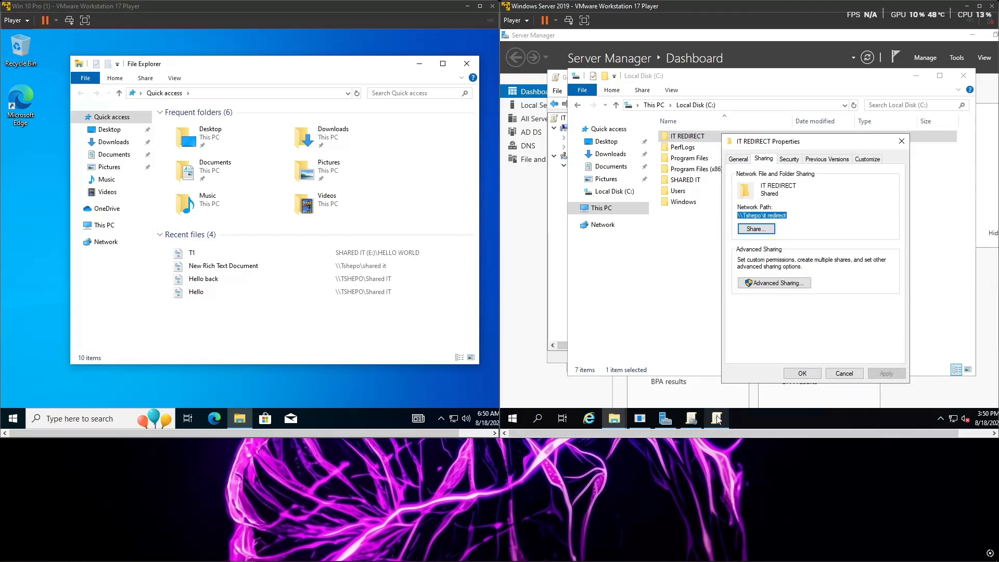
Step: Paste the copied share path as the root path for the Documents redirection in the policy editor, and apply the setting
left_click(692, 421)
right_click(621, 249)
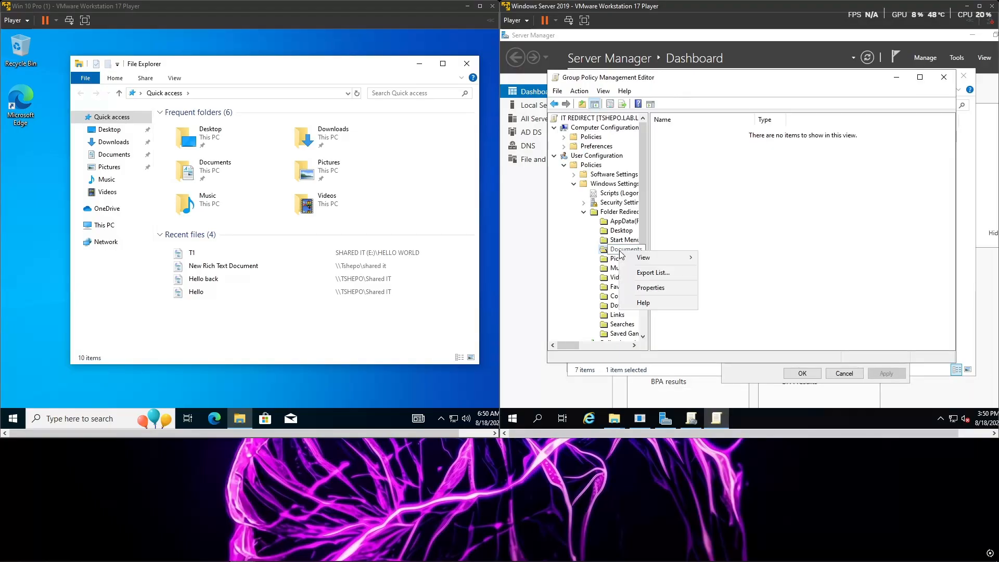
left_click(659, 289)
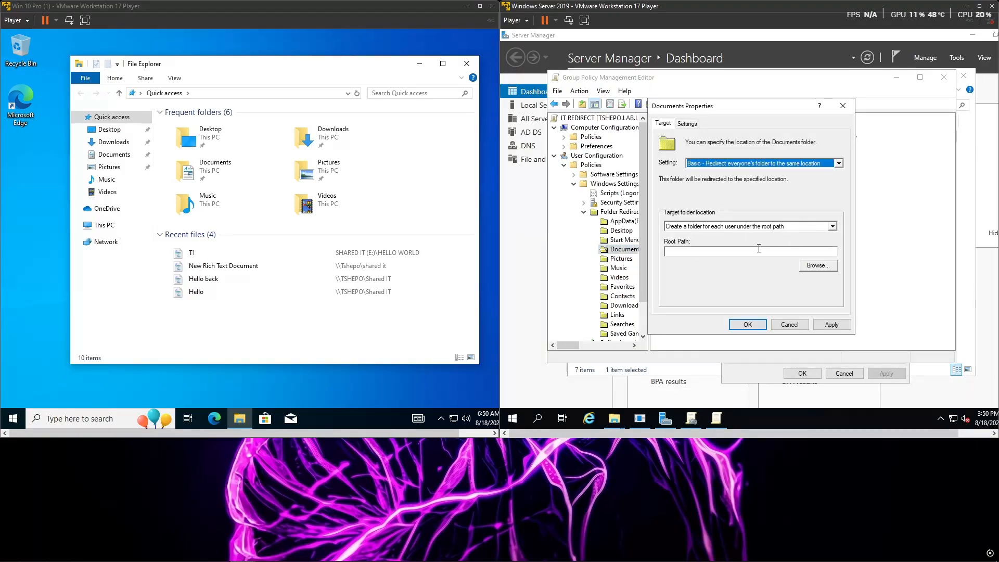
left_click(734, 251)
key("ctrl+v")
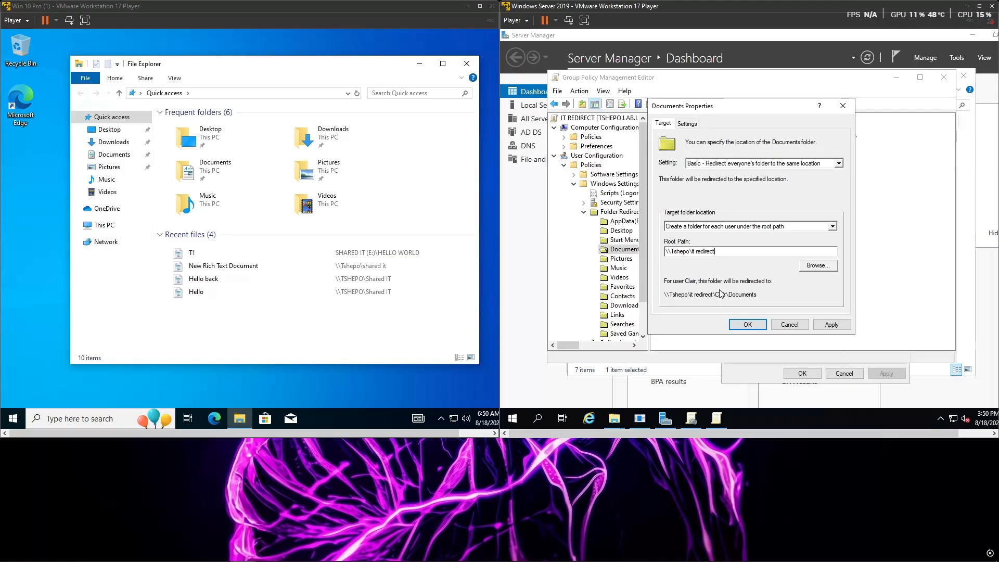
left_click(830, 326)
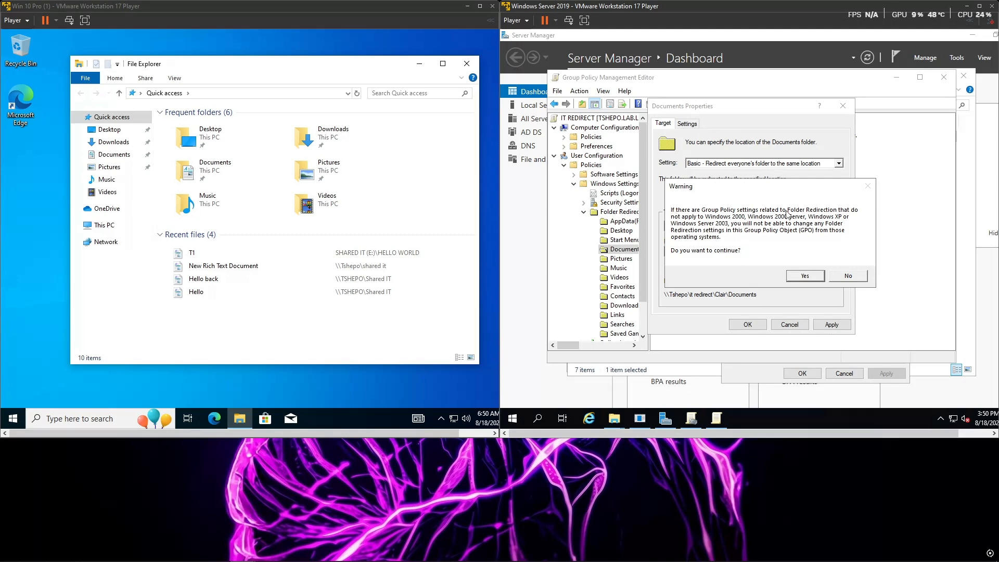
left_click(805, 276)
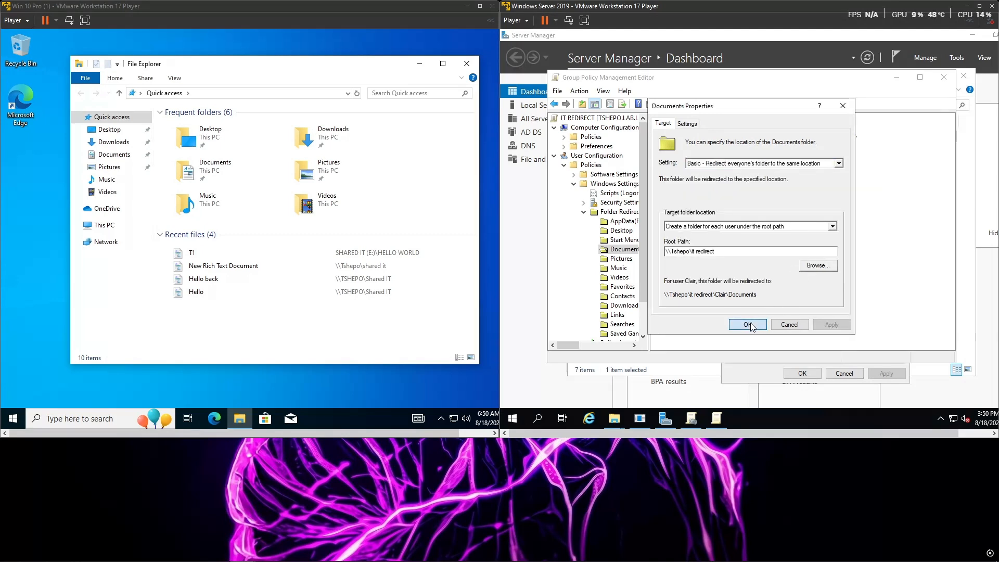
left_click(751, 326)
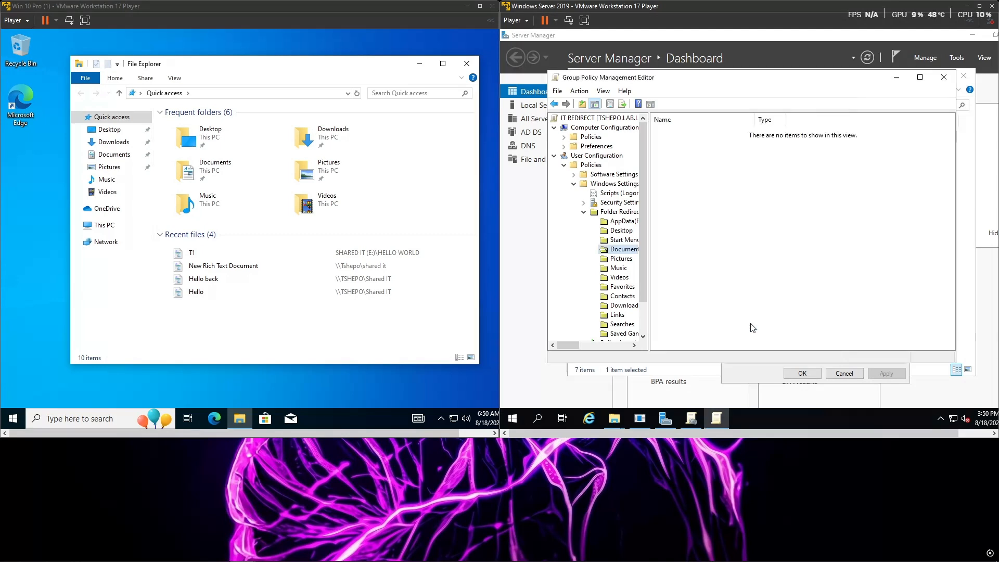
Step: Close the policy editor, the IT REDIRECT folder's properties and File Explorer
left_click(943, 79)
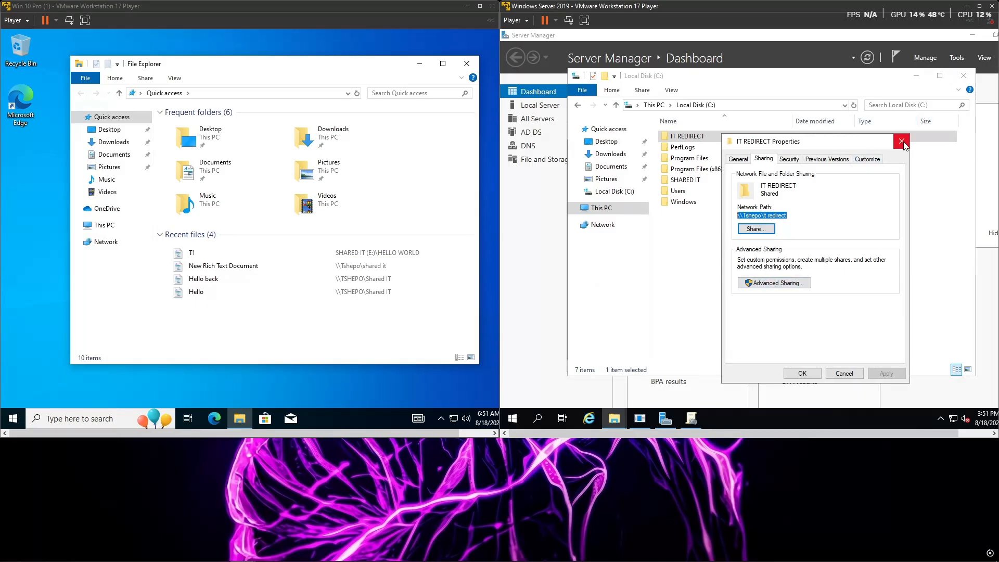
left_click(902, 141)
left_click(964, 75)
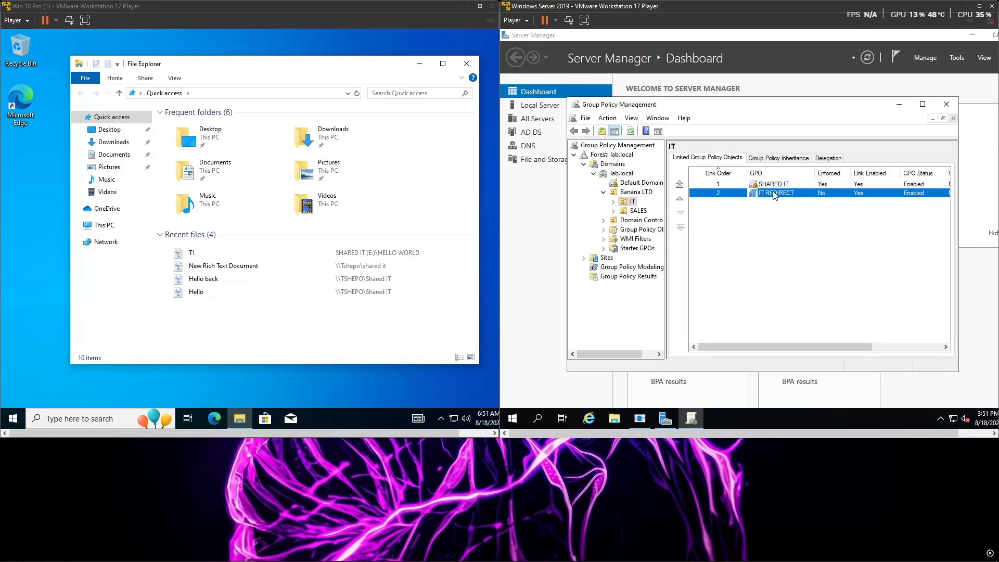
Step: Set the IT REDIRECT GPO link to Enforced and check its link options
right_click(821, 197)
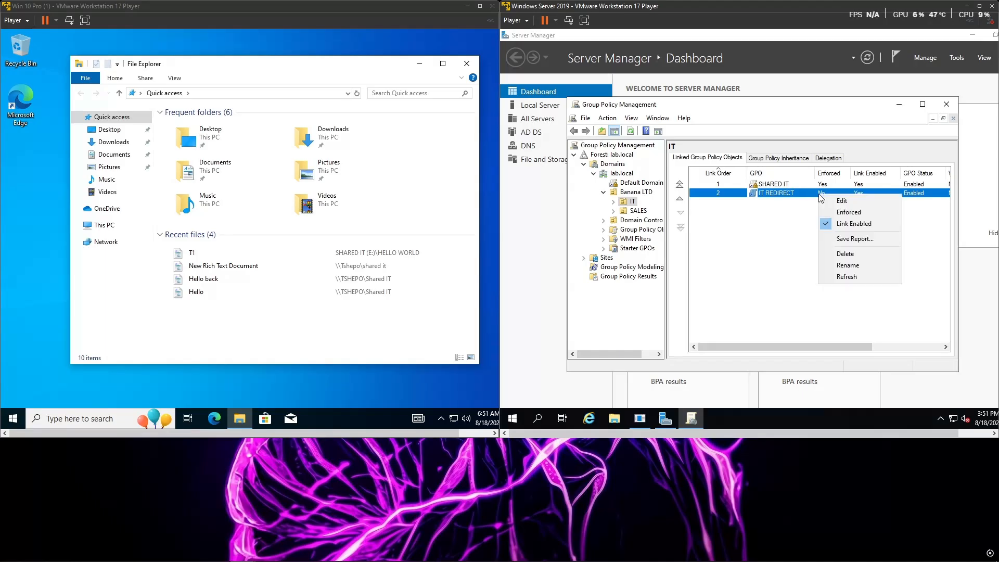
left_click(849, 213)
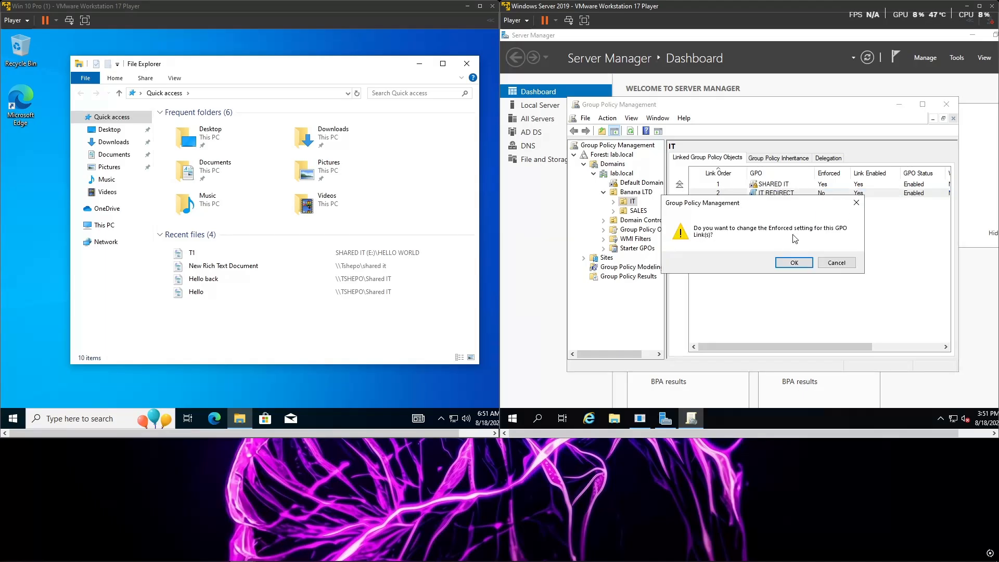
left_click(794, 263)
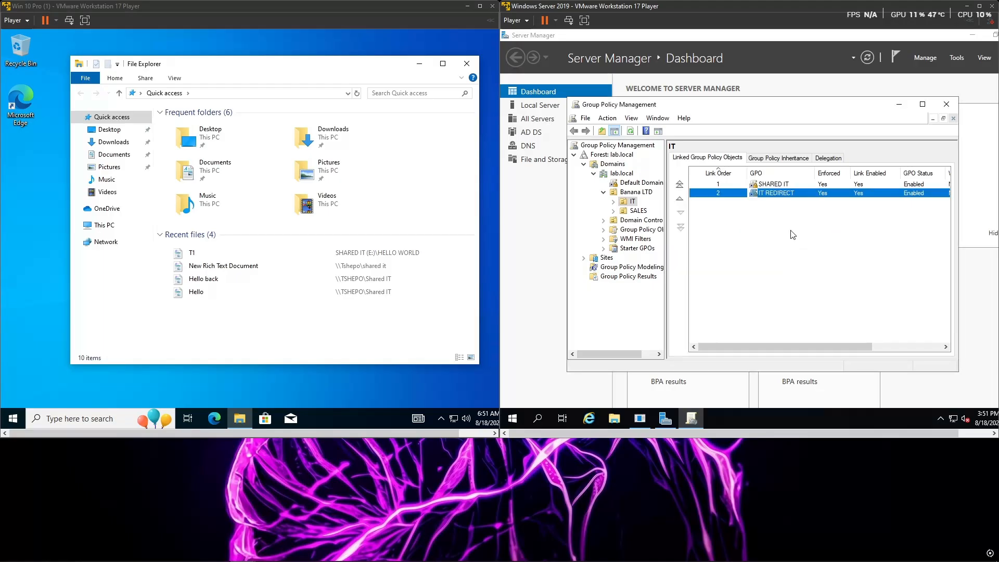
right_click(796, 195)
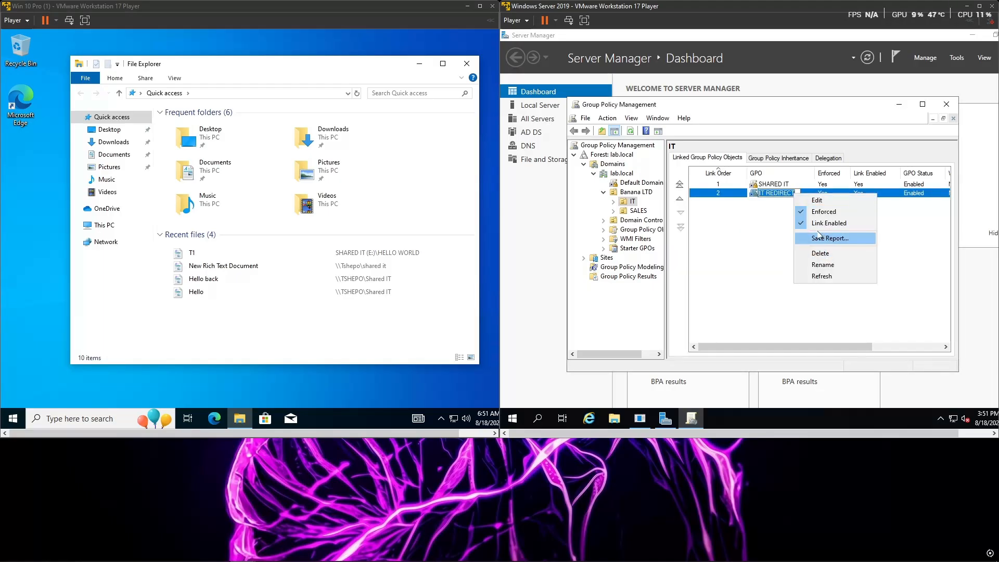
left_click(728, 238)
Step: Add the IT DEPARTMENT group to the security filtering of the IT REDIRECT GPO under the IT organizational unit
left_click(614, 202)
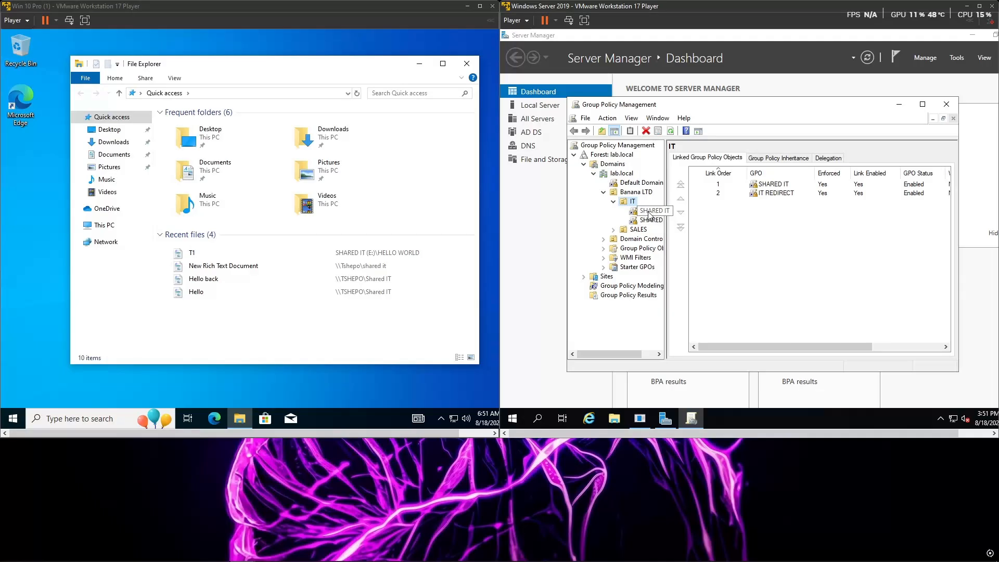
left_click(648, 211)
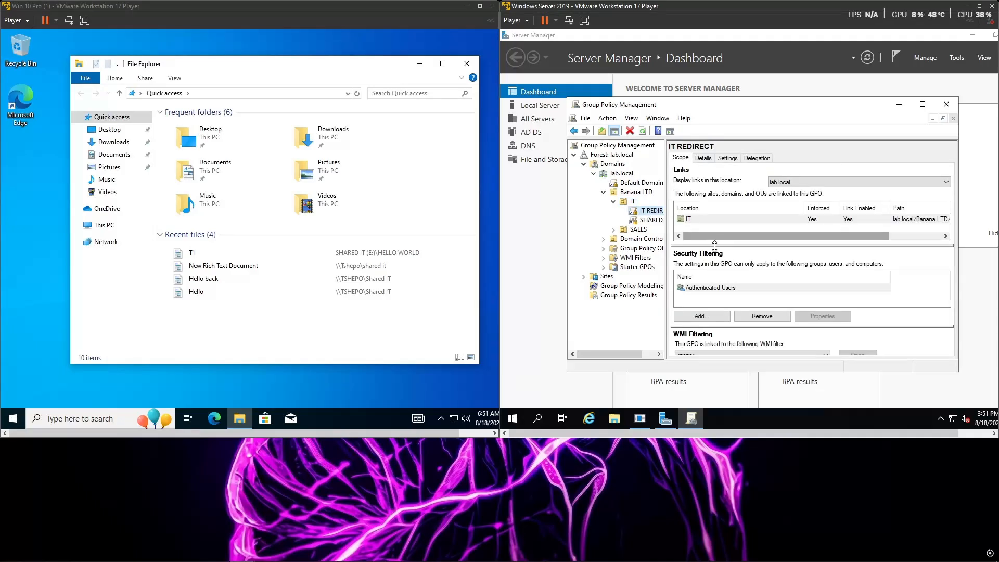
left_click(699, 315)
type("IT")
left_click(843, 255)
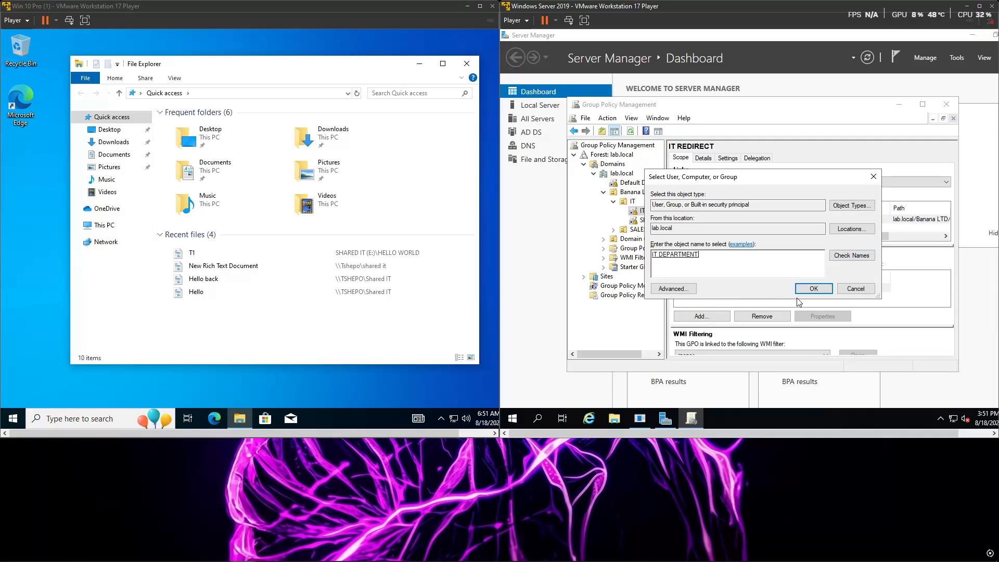
left_click(813, 288)
left_click(887, 298)
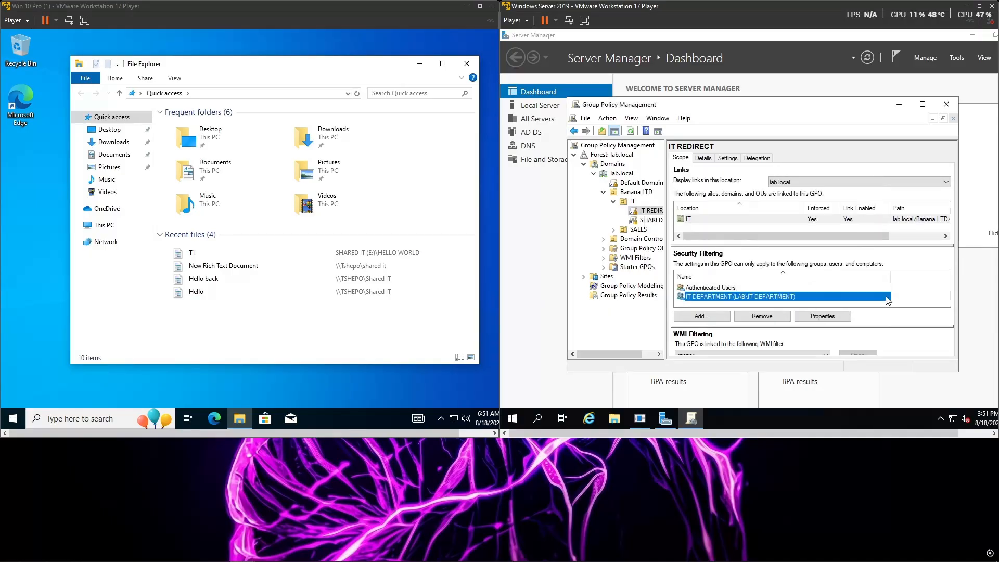
Step: Close Group Policy Management, open File Explorer on the server, and close File Explorer on the Windows 10 client
left_click(947, 105)
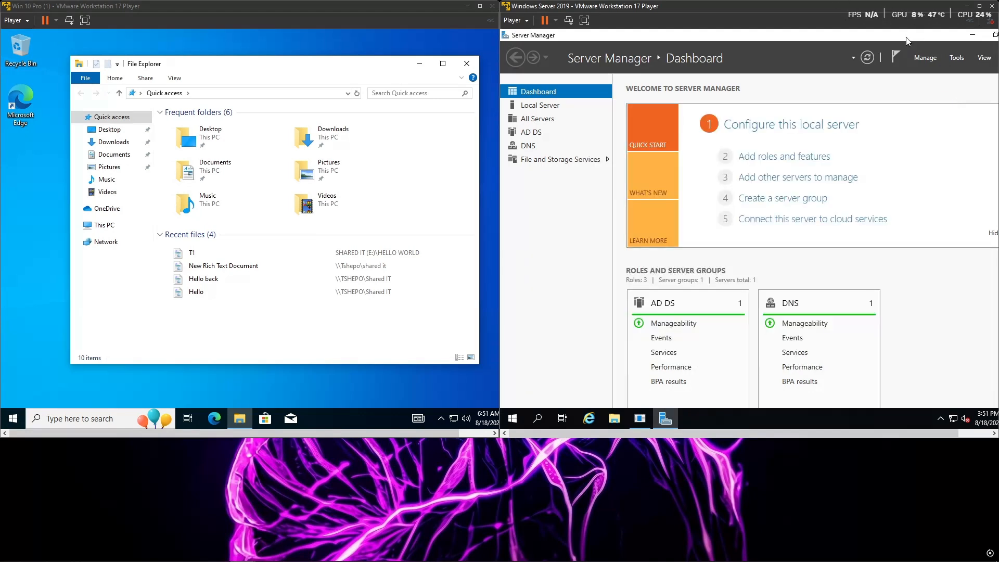
left_click(614, 418)
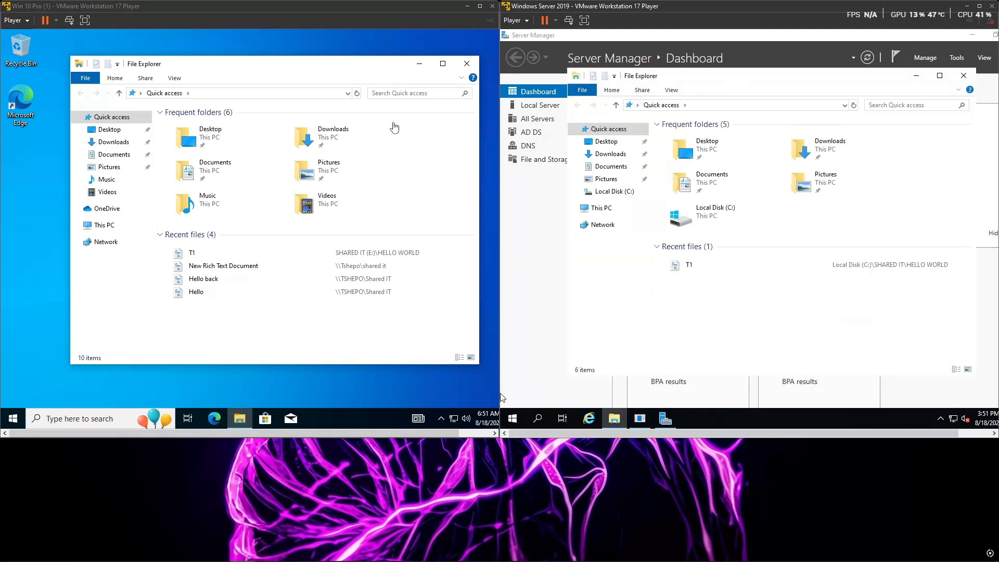
left_click(466, 64)
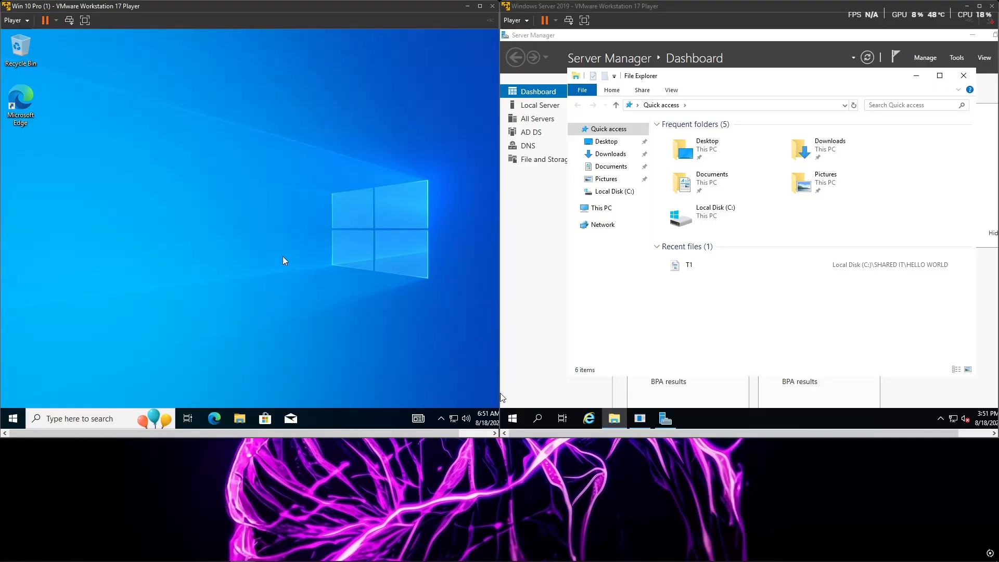
Step: Force a Group Policy update on the Windows 10 client by running gpupdate /force in Command Prompt
key("super")
type("cmd")
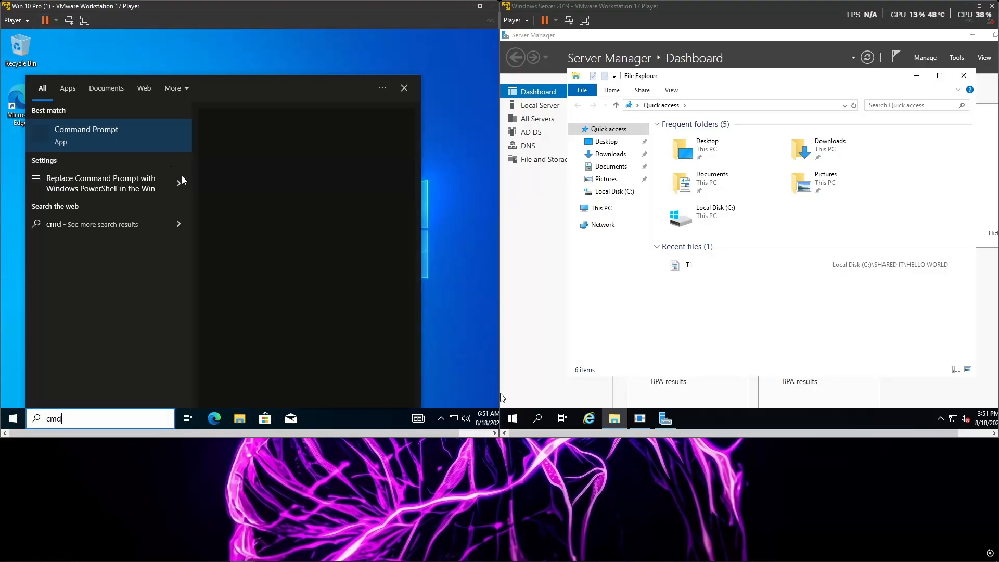
left_click(145, 141)
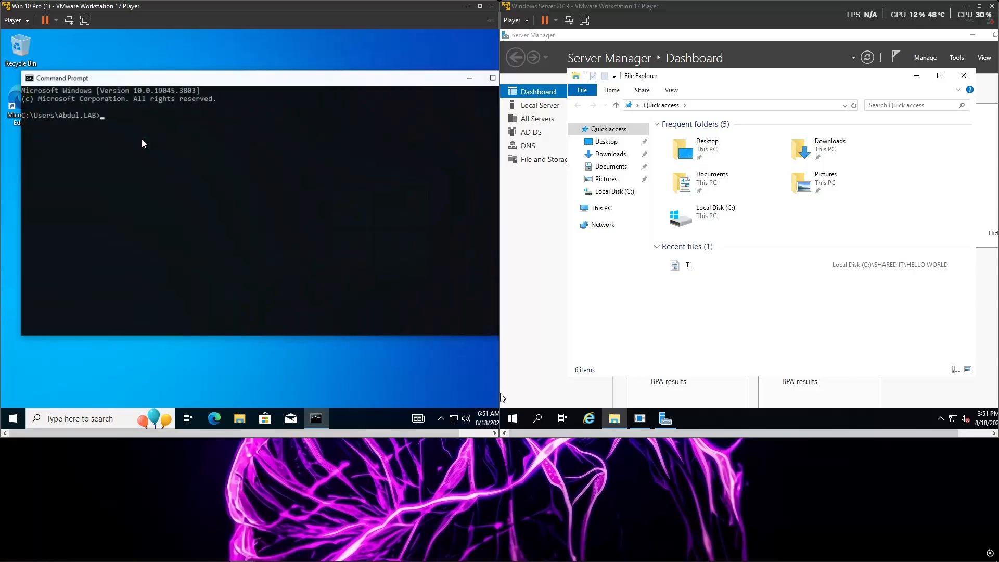
type("gpupdate /")
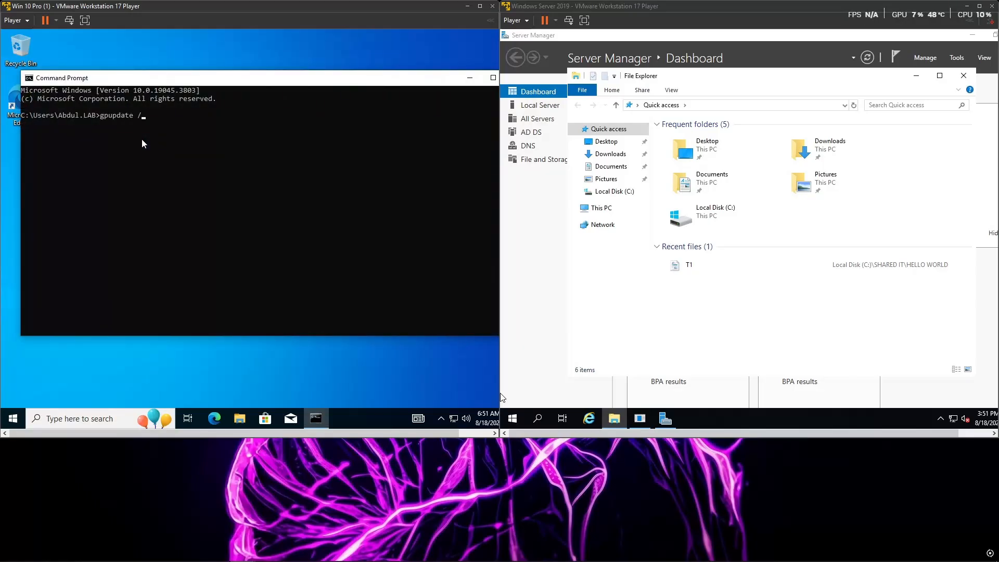
type("force")
key("Return")
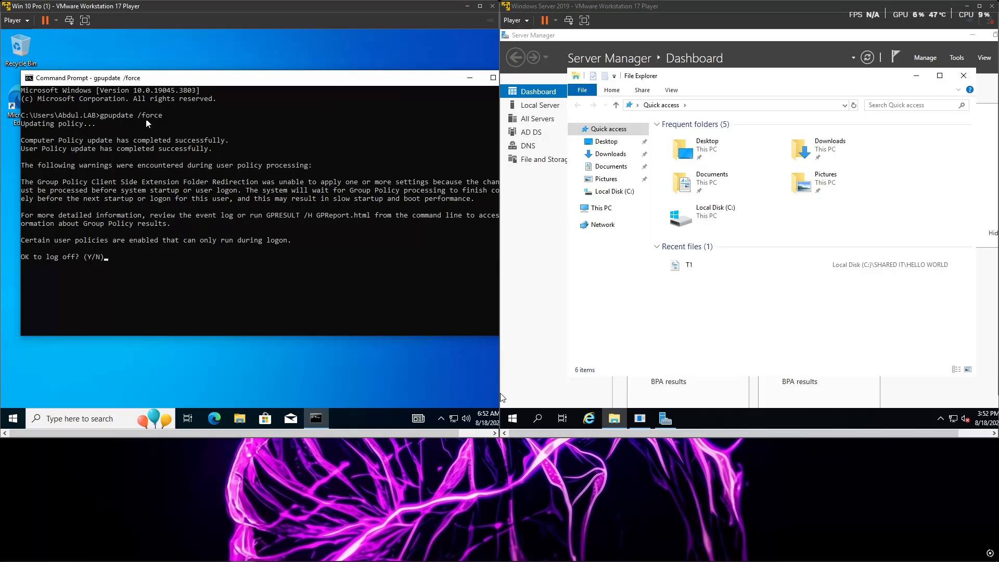
Step: Enlarge the client's Command Prompt and virtual machine window, and answer y to log off
left_click(459, 98)
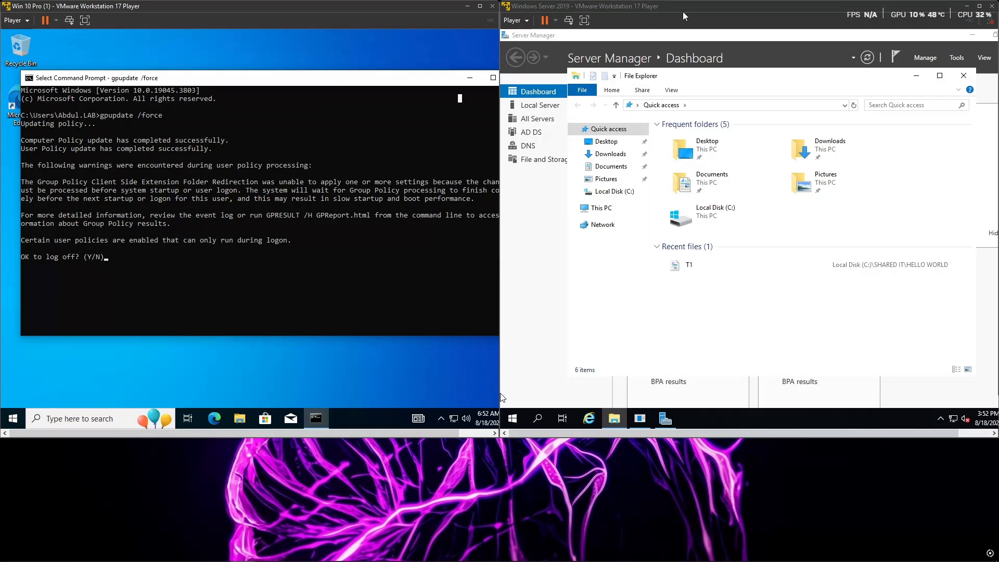
left_click(493, 77)
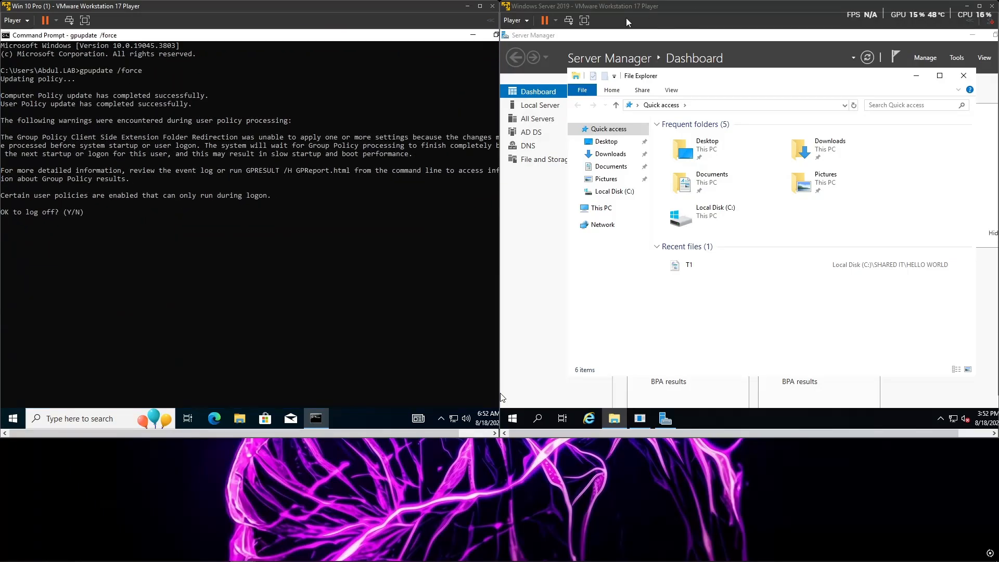
left_click_drag(500, 34, 782, 40)
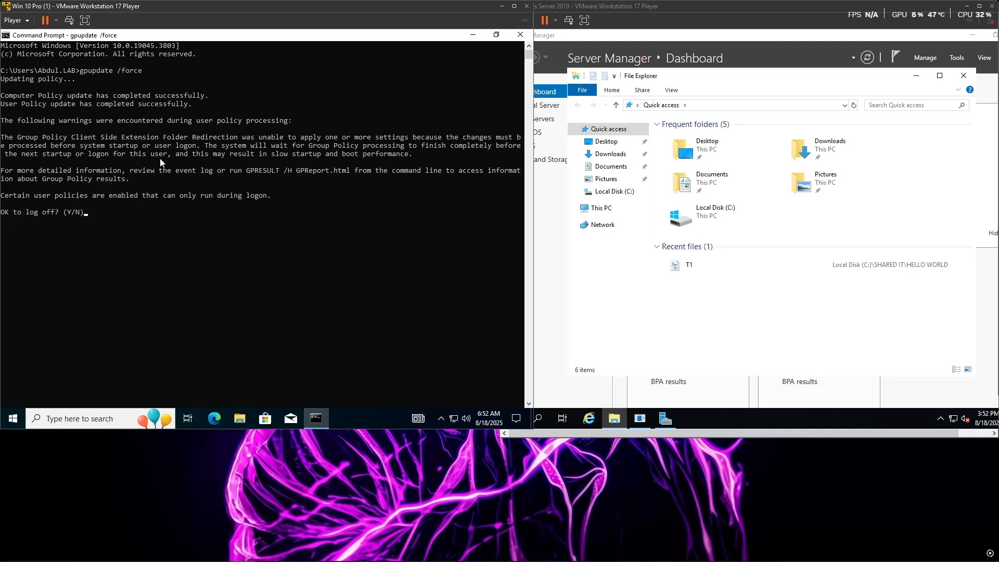
type("y")
key("Return")
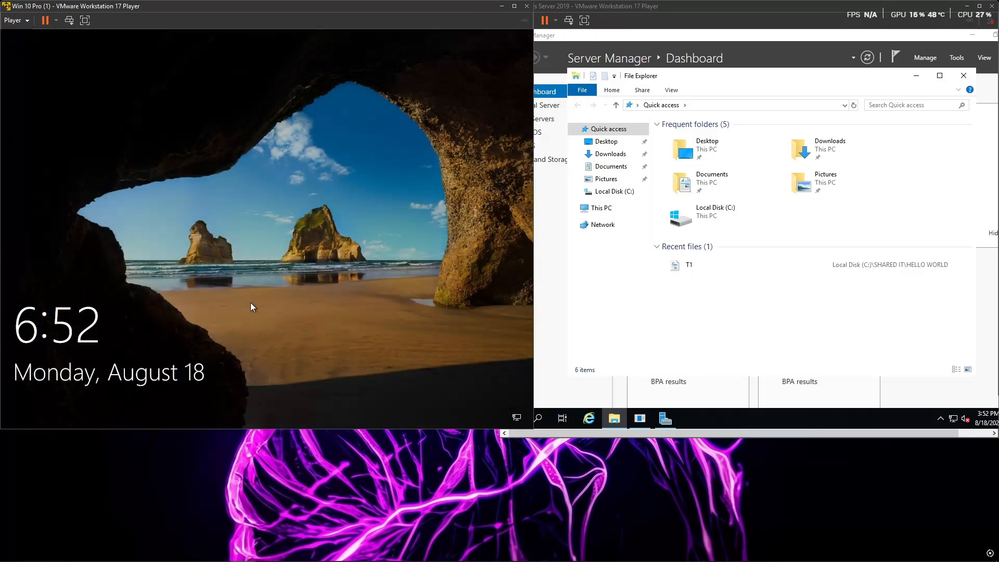
Step: Sign in to the Windows 10 client as another user with the LAB domain user name and the account password
left_click(251, 305)
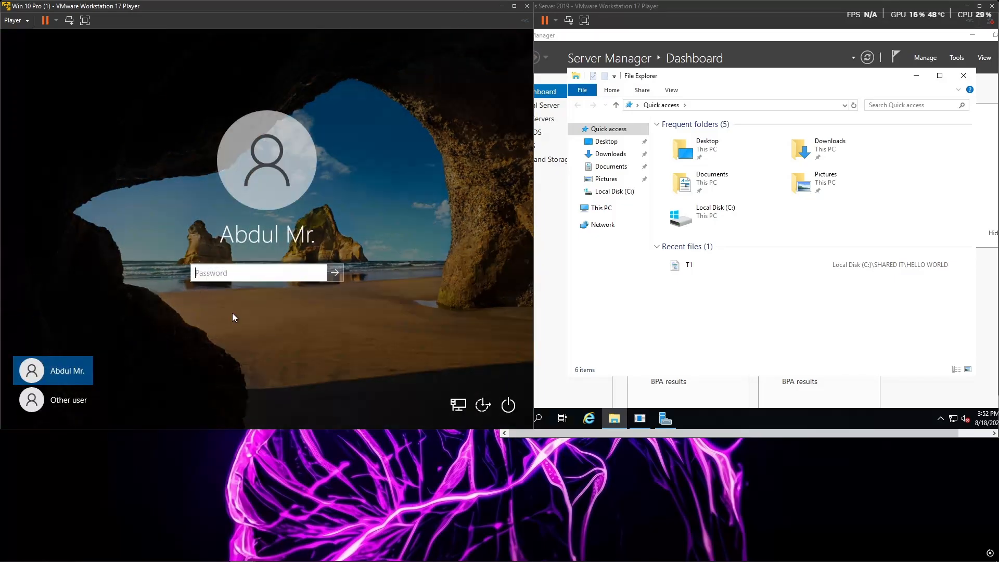
left_click(58, 408)
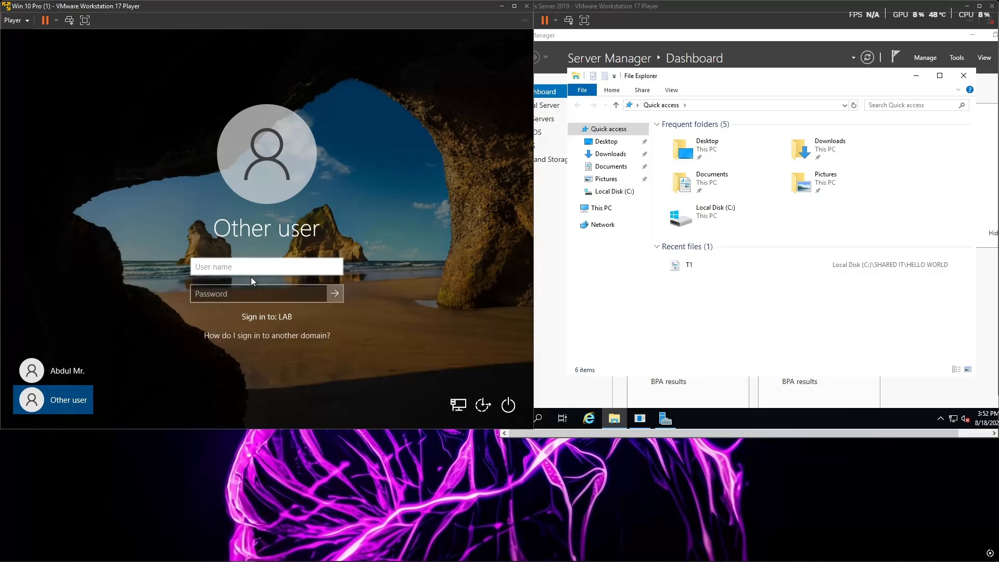
type("LAB\\Abdul")
left_click(265, 290)
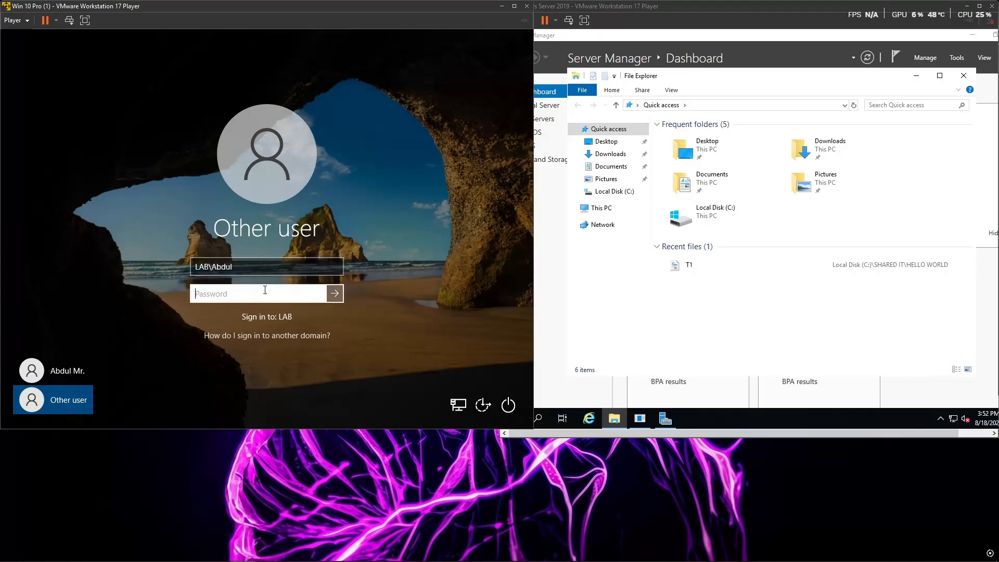
type("P●●●●●")
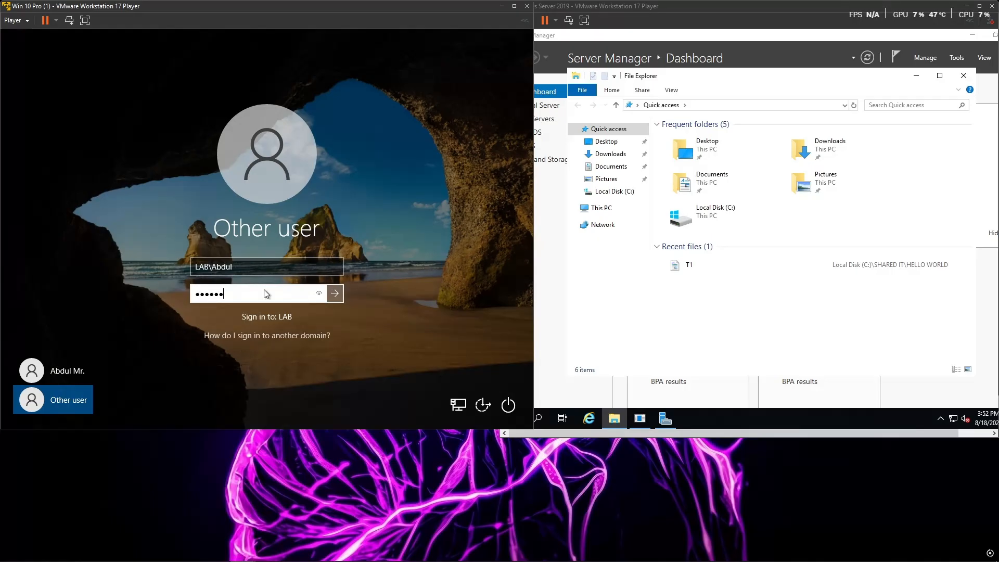
key("Return")
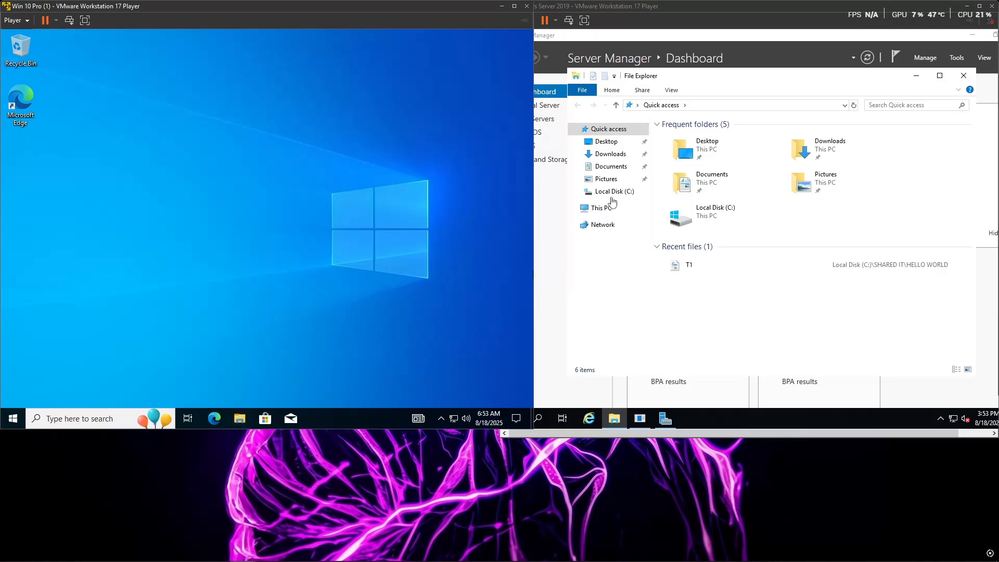
Step: On the server, browse to the user's folder in C:\IT REDIRECT and try to gain access to its Documents folder
left_click(607, 191)
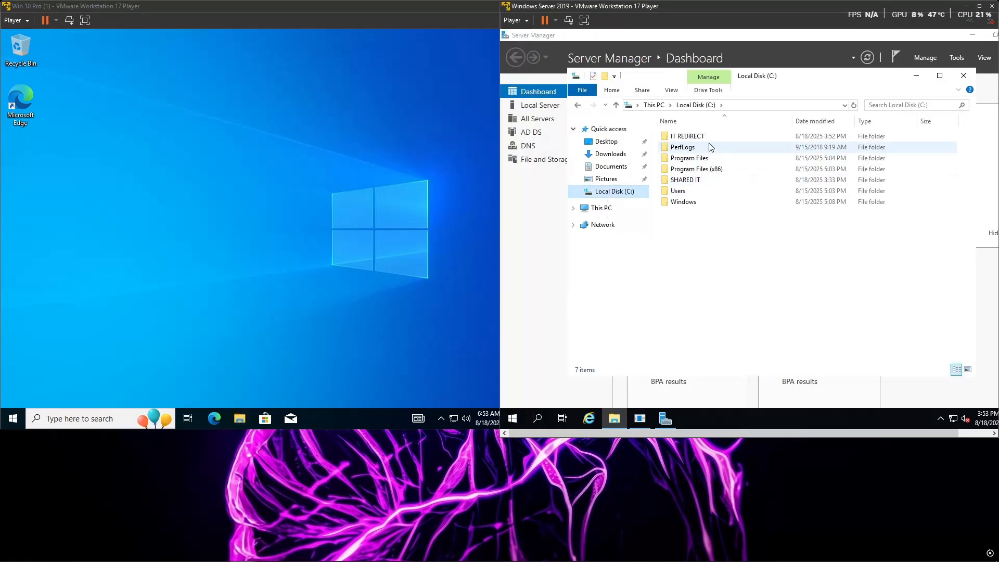
double_click(687, 136)
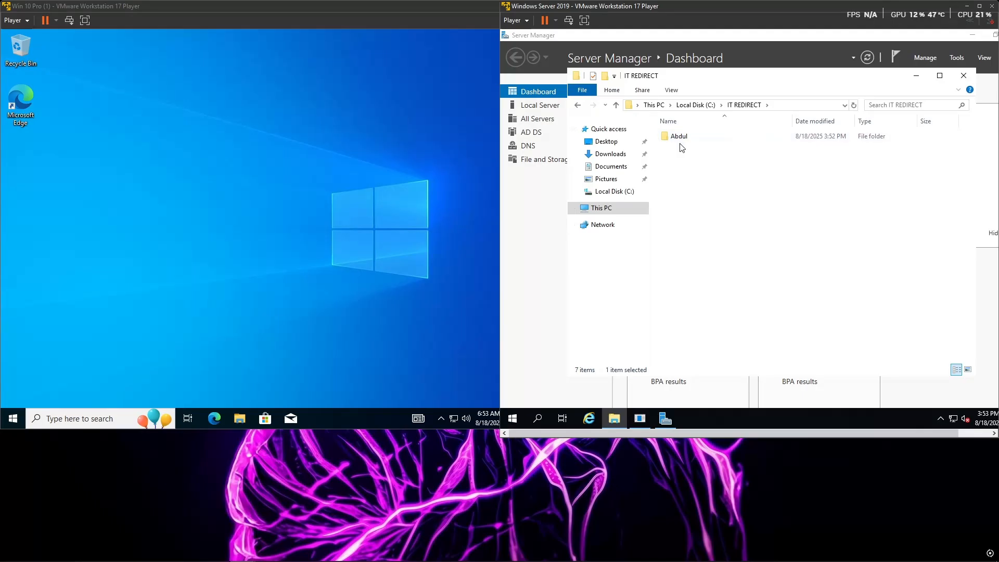
double_click(686, 137)
double_click(710, 137)
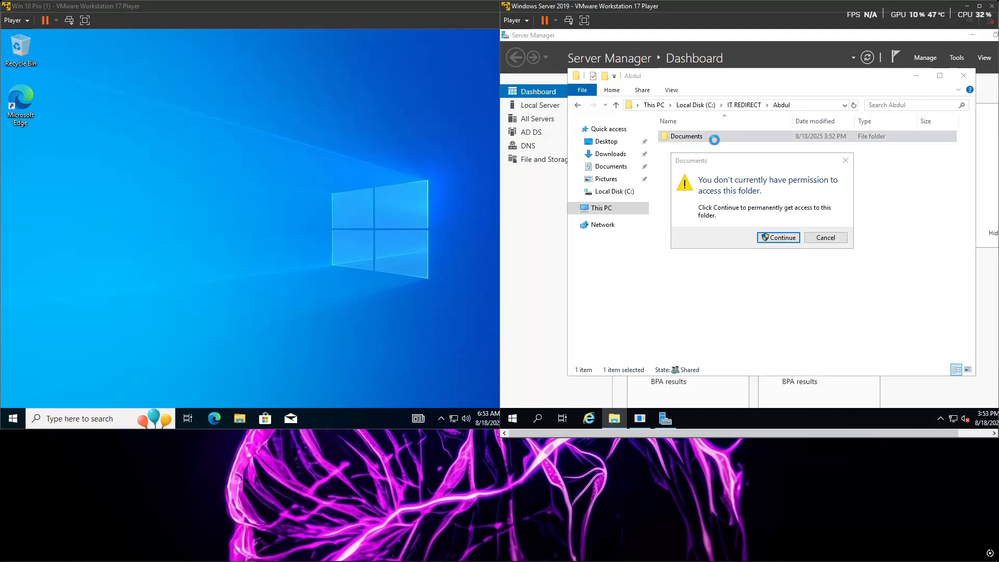
left_click(787, 238)
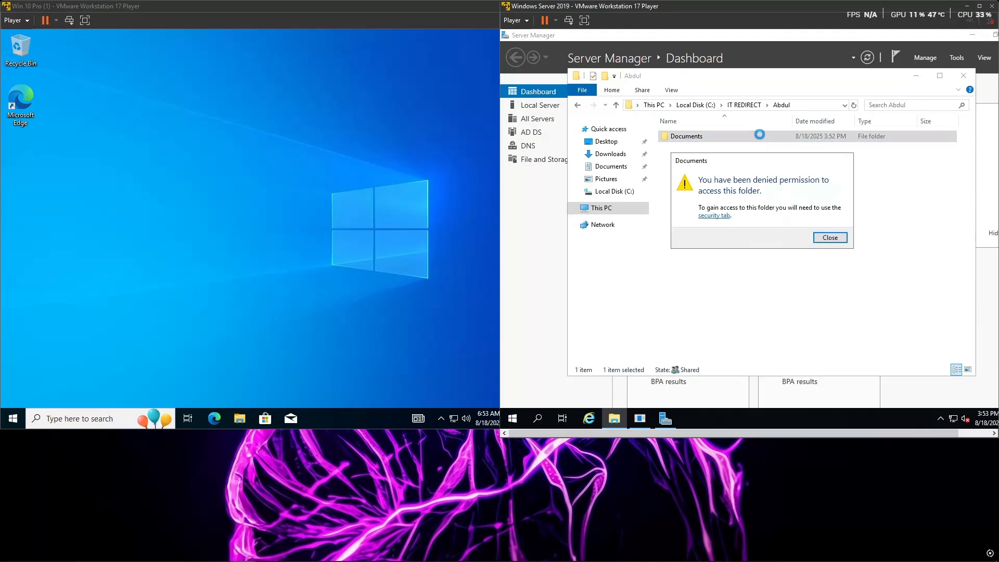
left_click(830, 238)
Step: Return to Local Disk (C:) and open the security permissions of the IT REDIRECT folder for editing
left_click(578, 106)
left_click(578, 106)
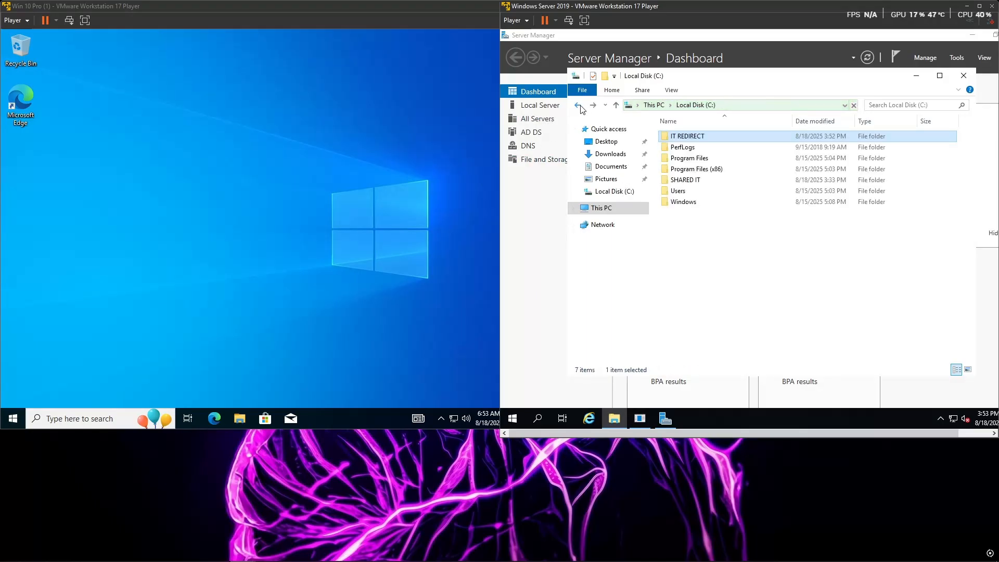
right_click(737, 138)
left_click(761, 312)
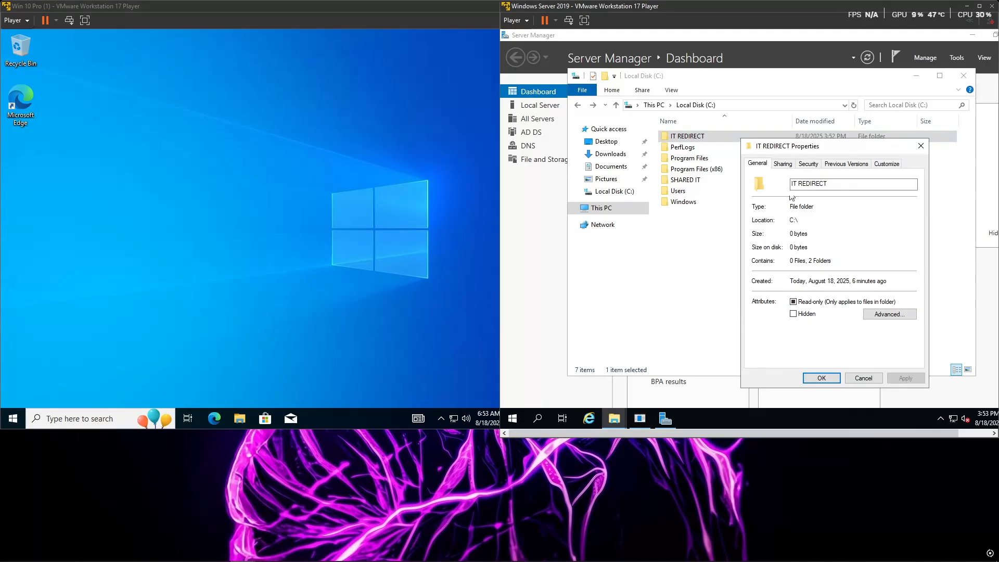
left_click(810, 163)
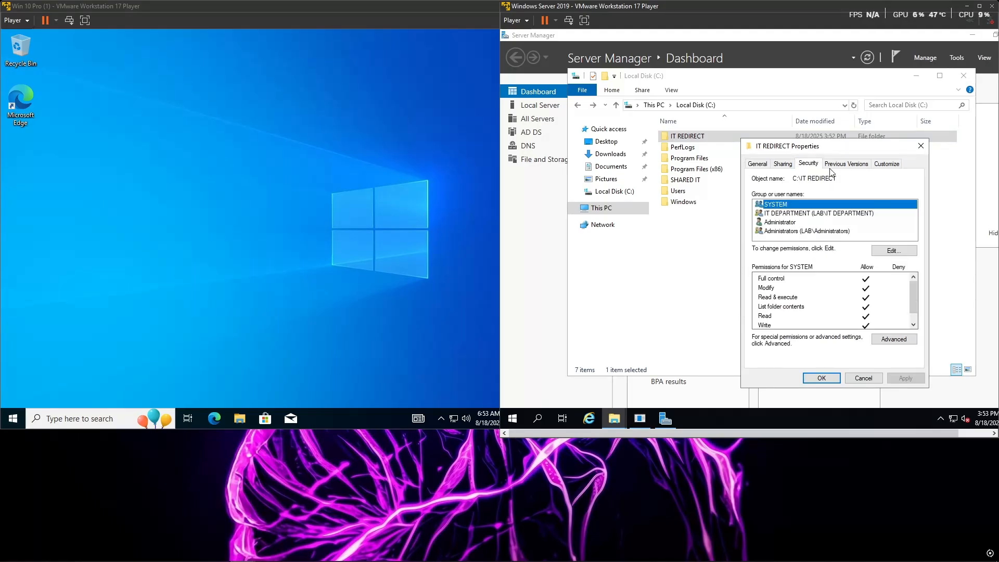
left_click(800, 223)
left_click(894, 251)
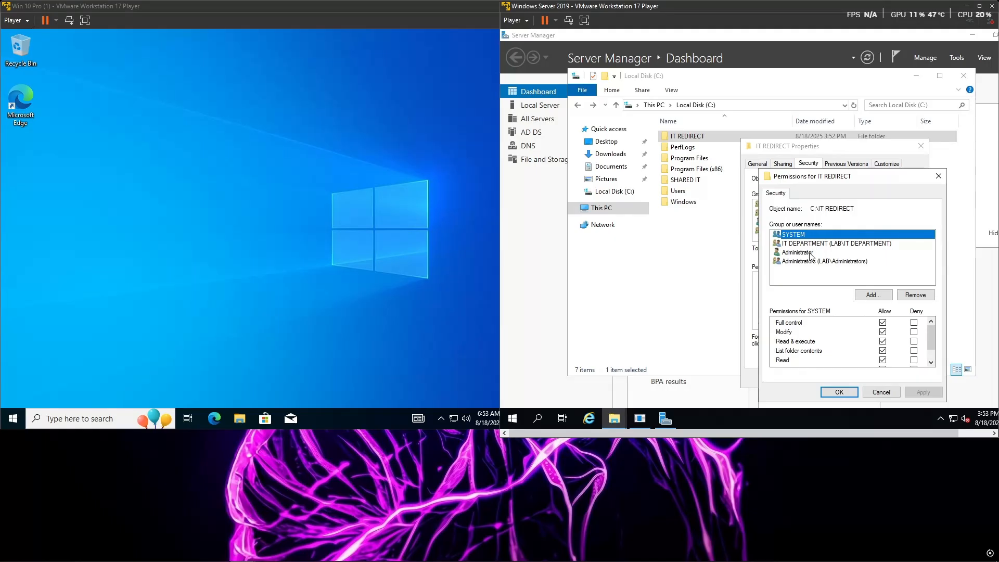
Step: Check the IT REDIRECT permissions of Administrator and the Administrators group, and close the folder's properties without changes
left_click(812, 254)
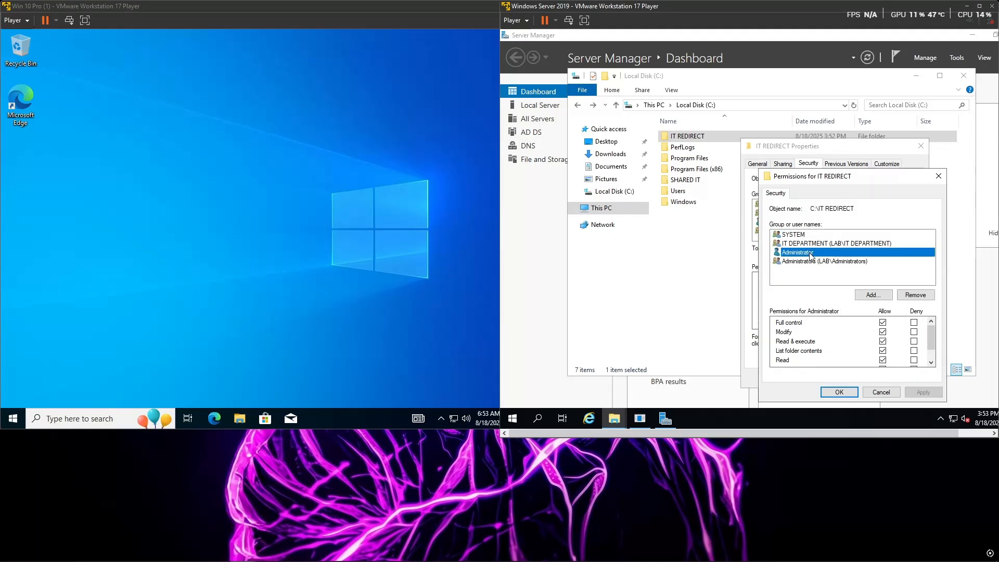
left_click(846, 263)
scroll(836, 356, "down", 1)
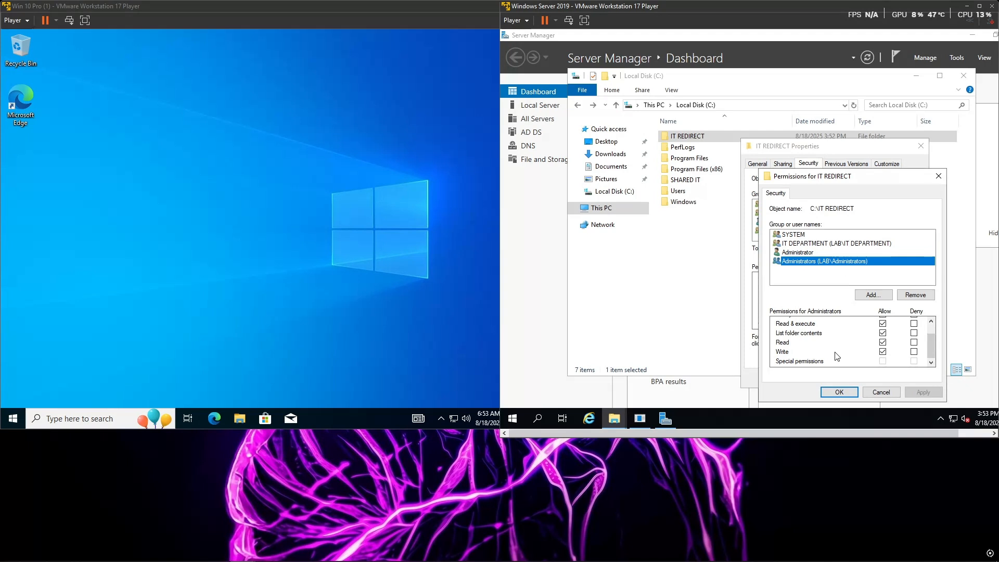
scroll(837, 356, "up", 2)
left_click(938, 175)
left_click(921, 145)
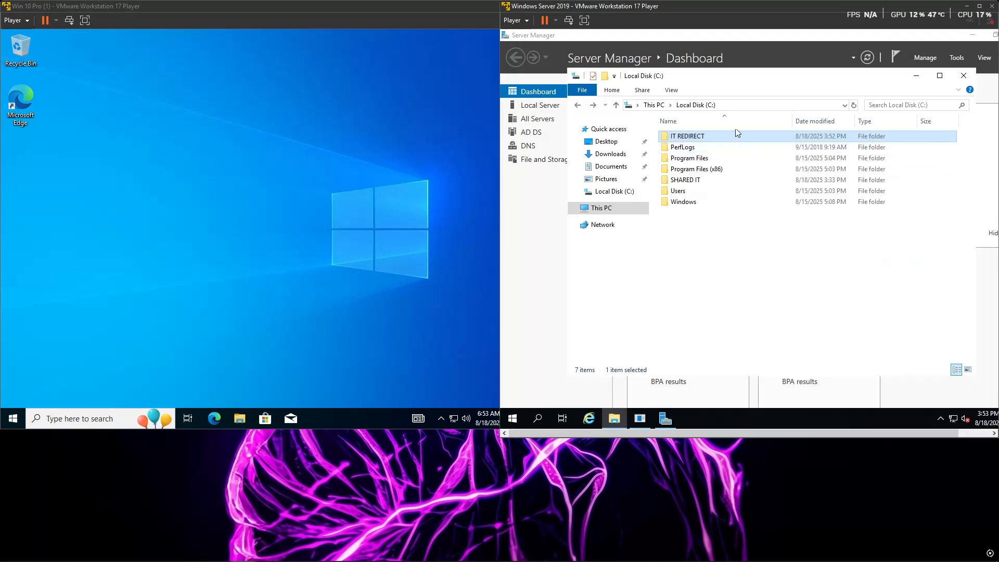
Step: Check the Administrator and Administrators permissions in the security properties of the user's folder inside IT REDIRECT
double_click(731, 134)
left_click(708, 139)
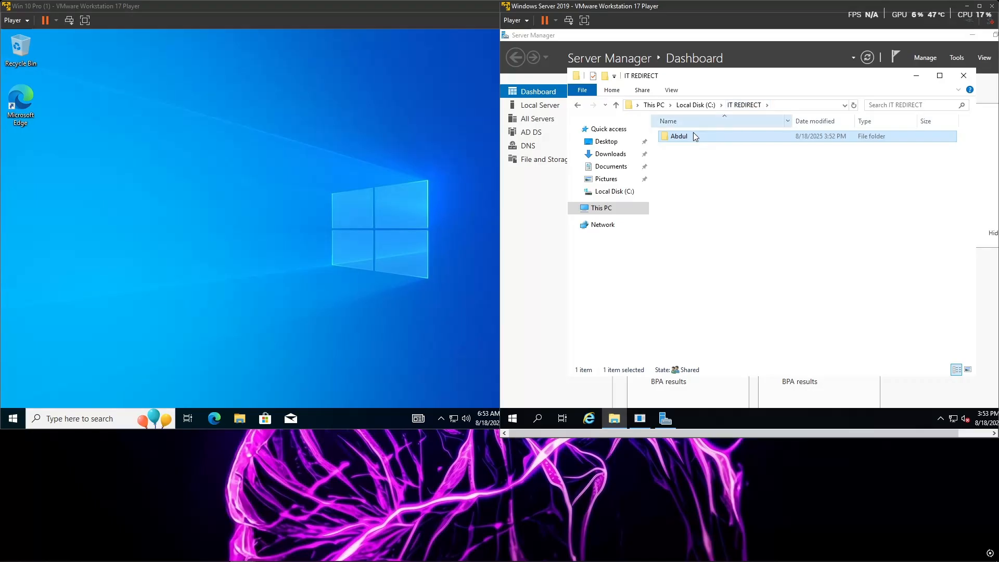
right_click(690, 138)
left_click(722, 317)
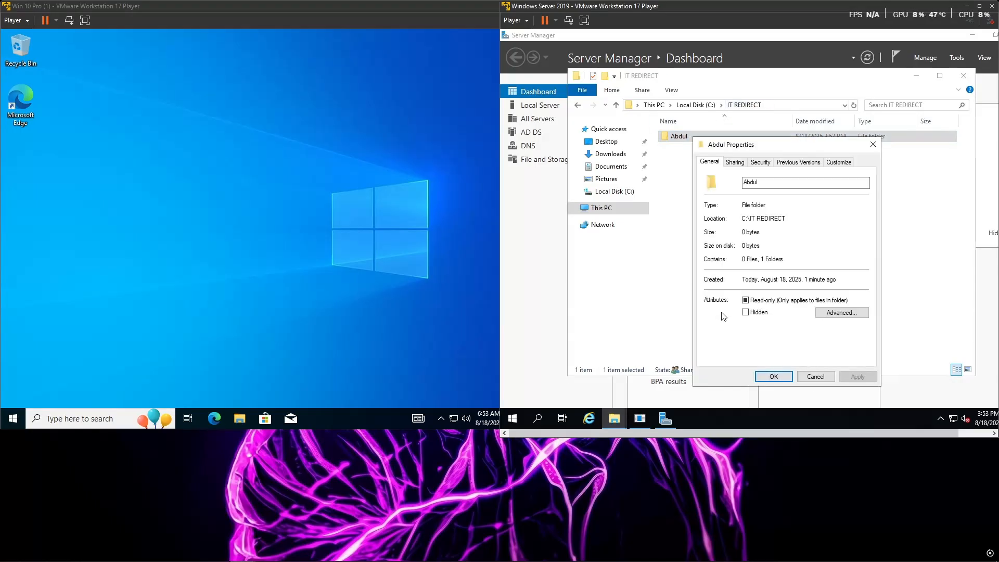
left_click(760, 161)
left_click(745, 221)
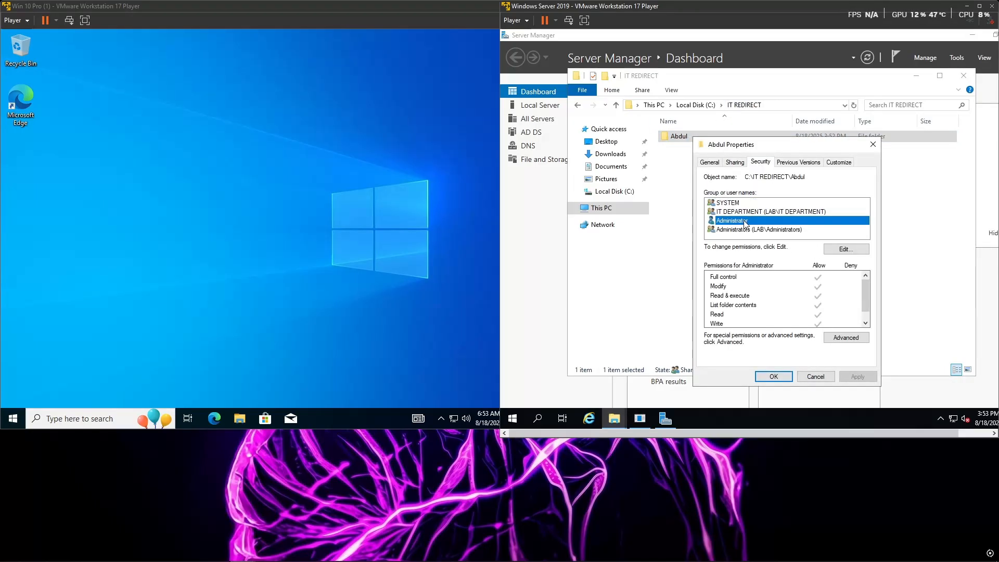
left_click(747, 231)
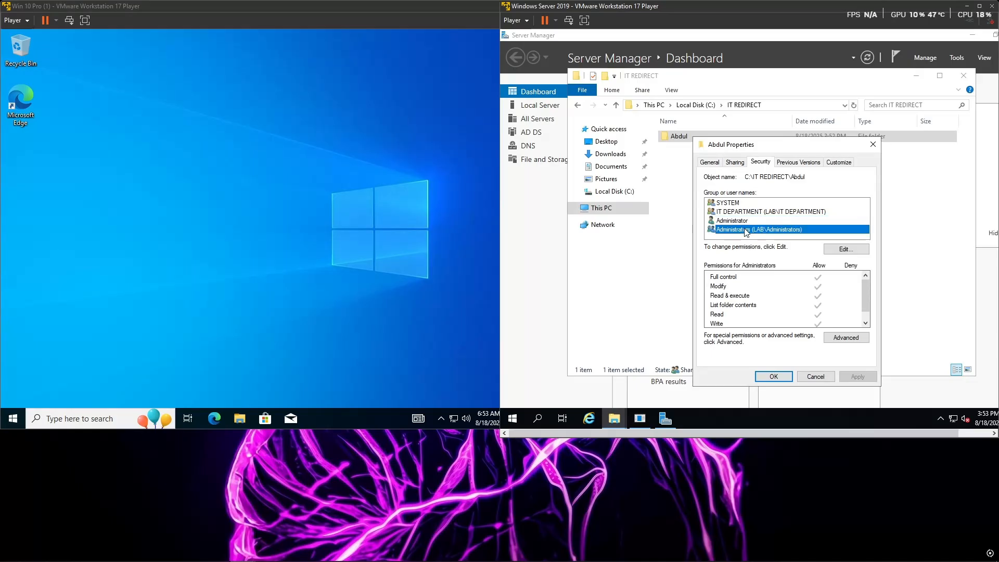
left_click(874, 145)
Step: Check the security properties of the Documents folder inside the user's redirected folder, and close them
double_click(785, 138)
right_click(769, 142)
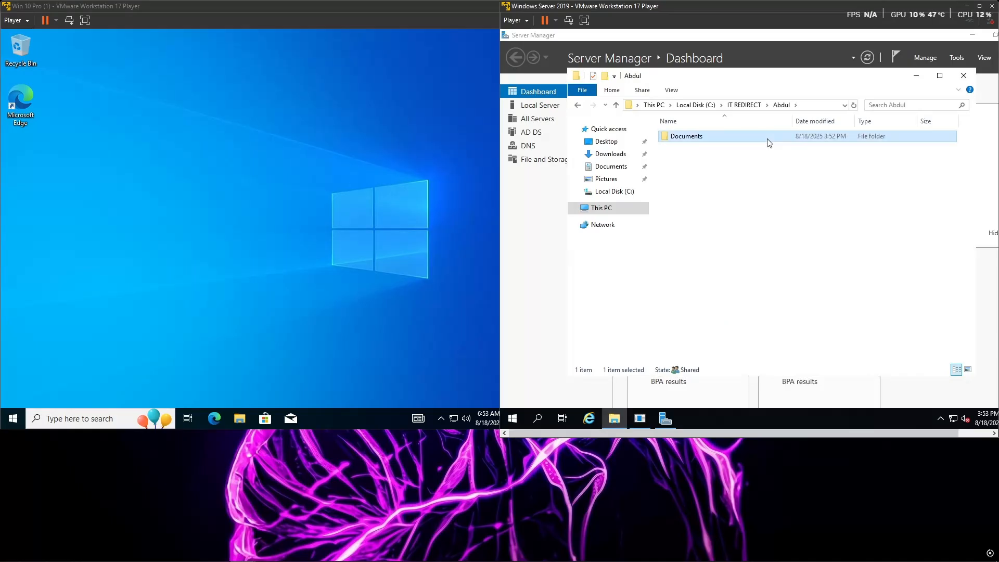
left_click(827, 314)
left_click(838, 166)
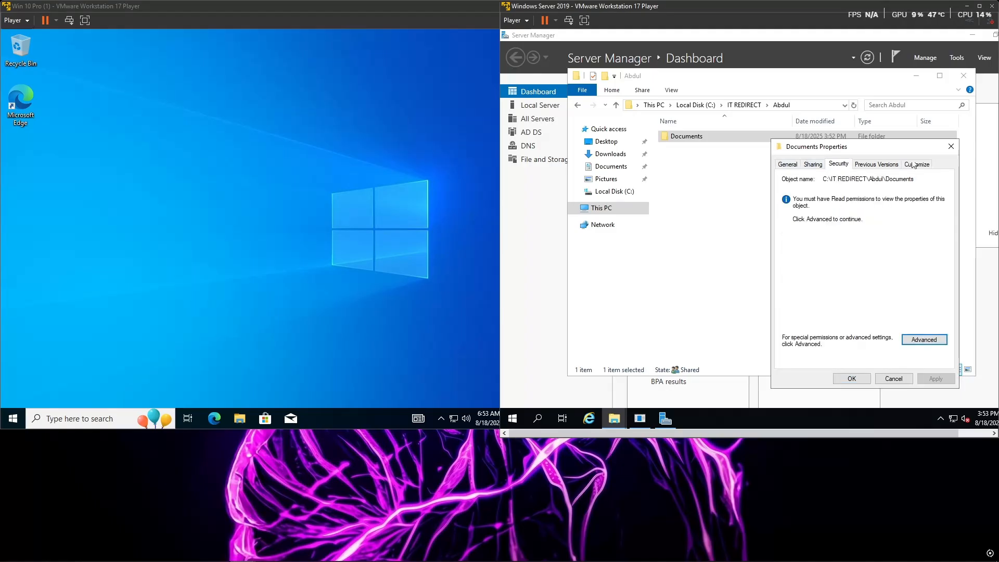
left_click(952, 146)
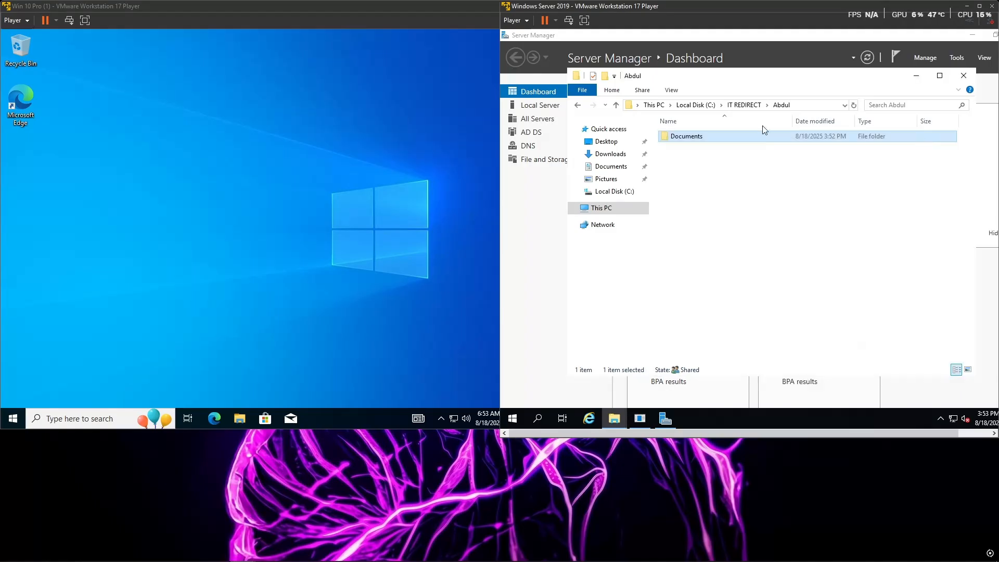
Step: Open the advanced security settings of the user's redirected Documents folder and continue with administrative permissions
right_click(694, 141)
left_click(734, 312)
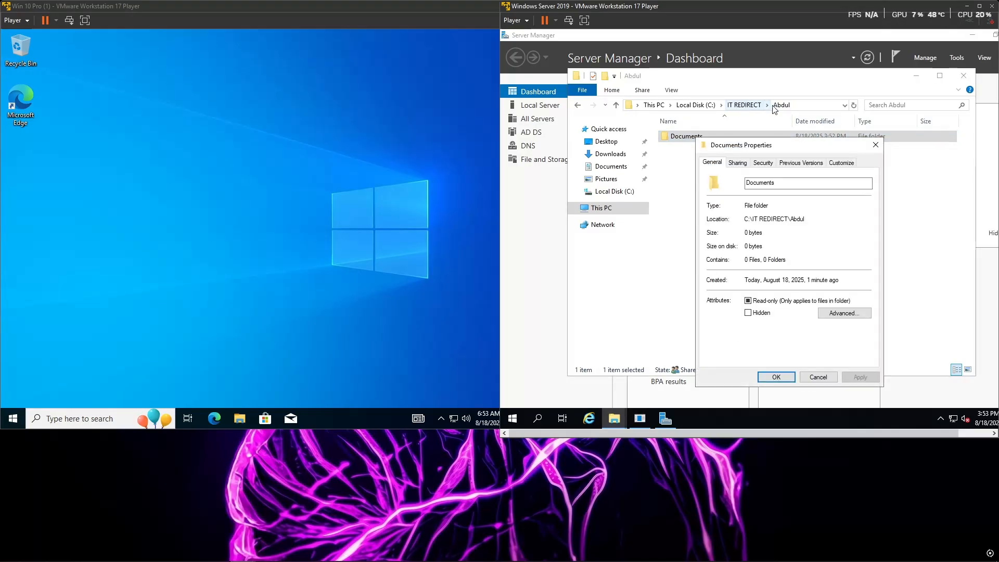
left_click(756, 165)
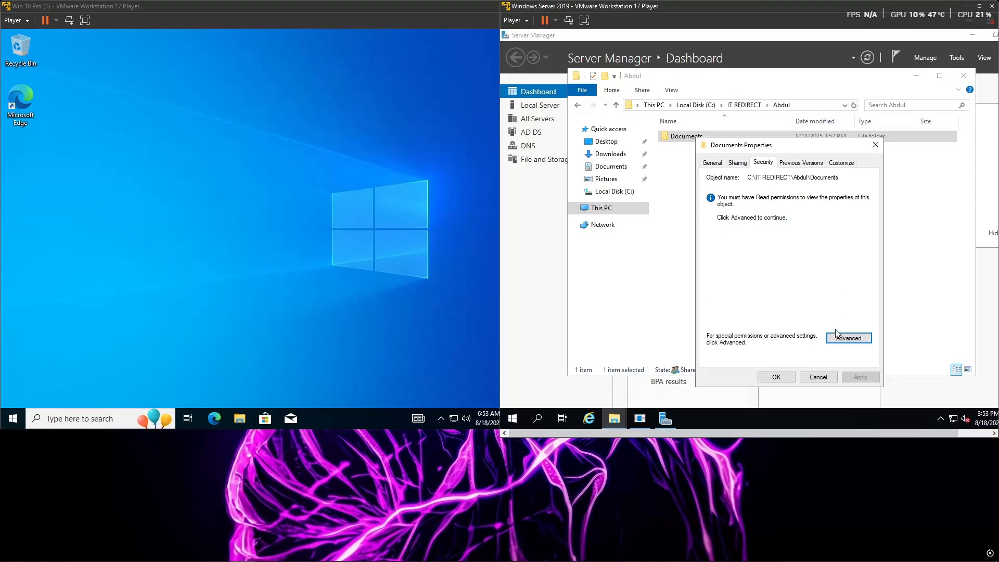
left_click(844, 339)
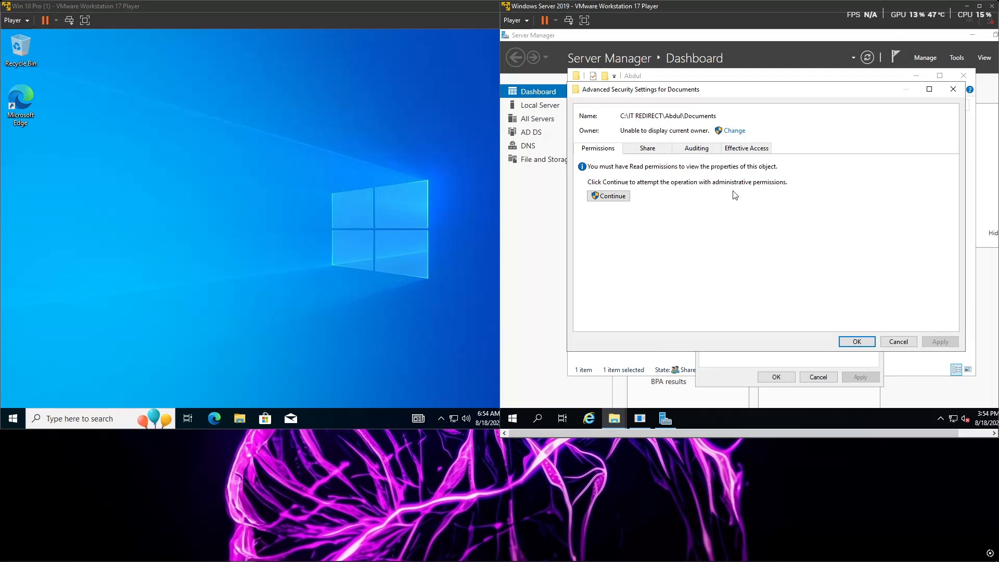
left_click(608, 196)
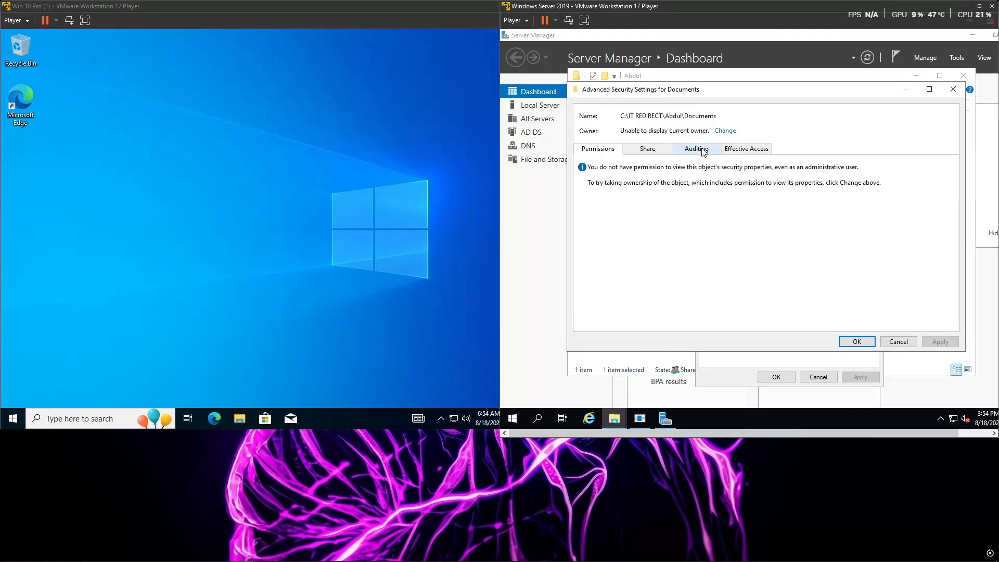
Step: Change the owner of the redirected Documents folder to the Administrator account from lab.local
left_click(725, 131)
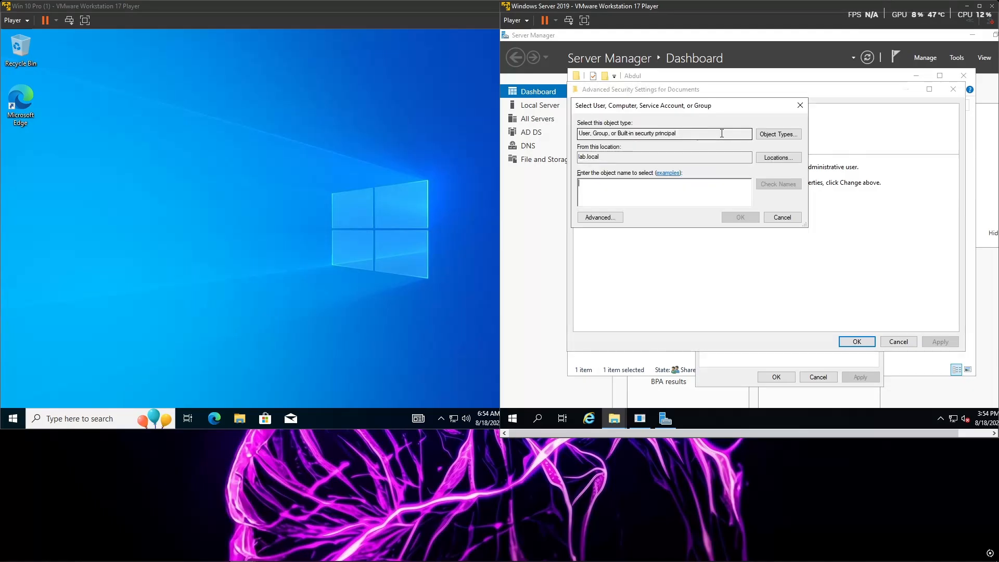
type("ADMIN")
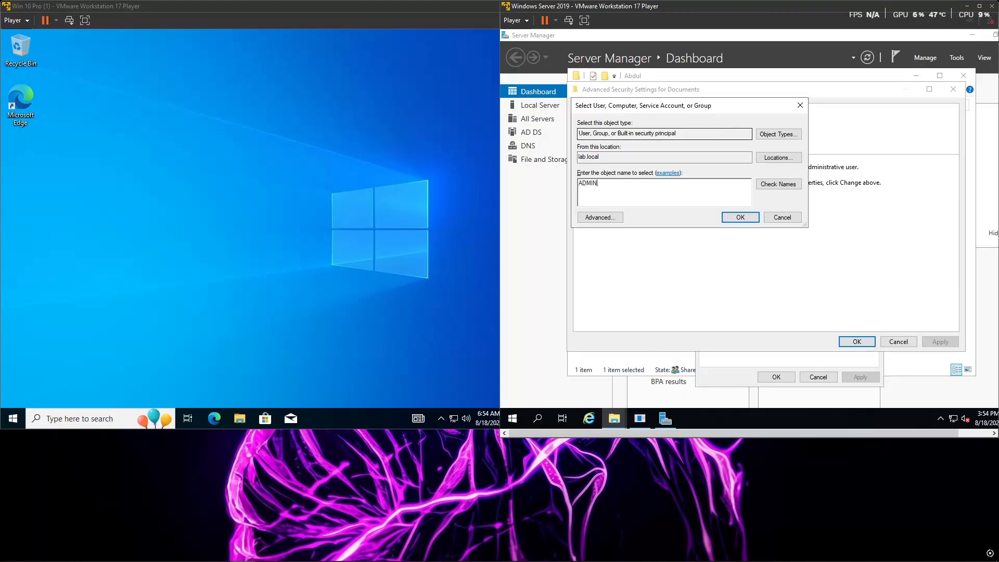
left_click(778, 184)
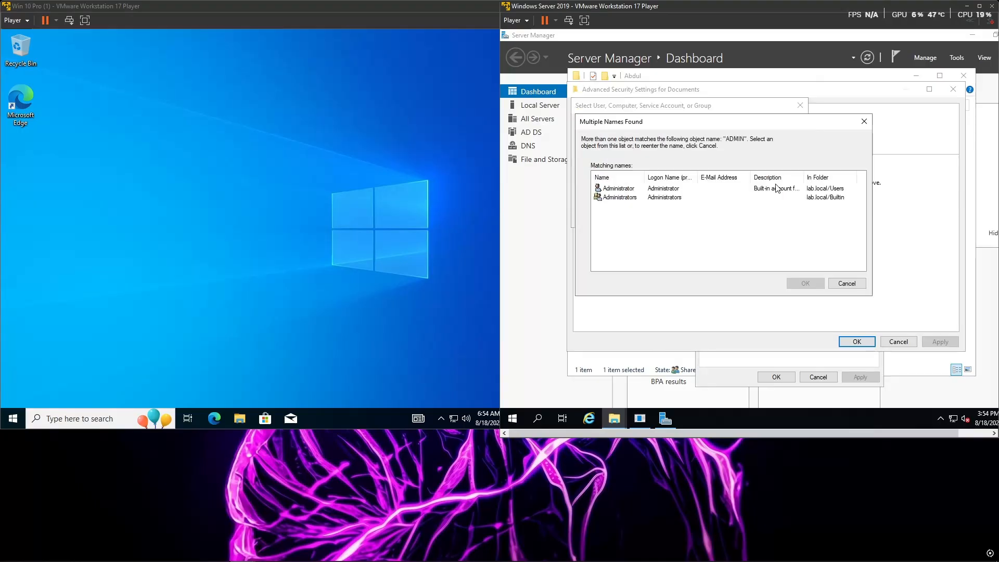
left_click(657, 190)
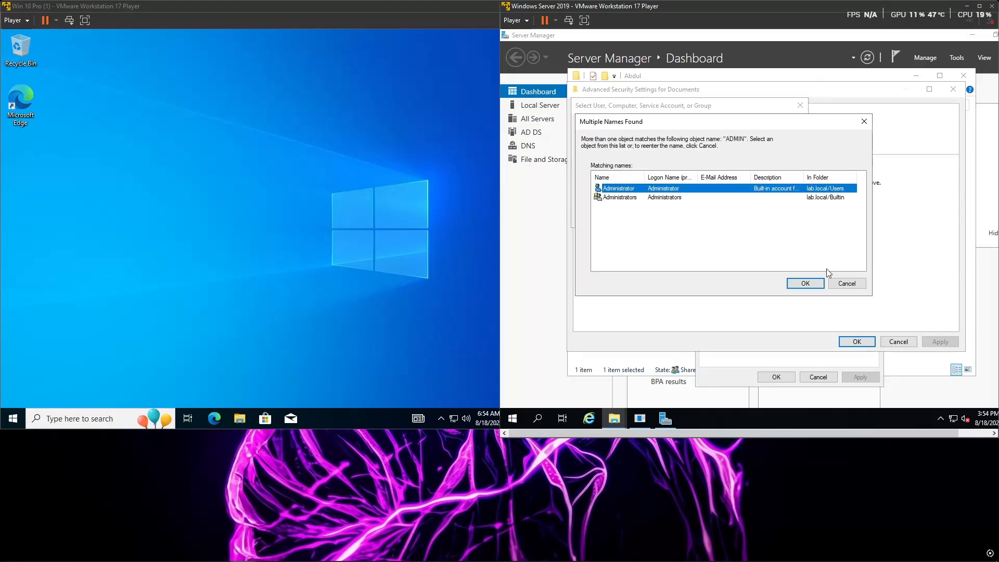
left_click(805, 284)
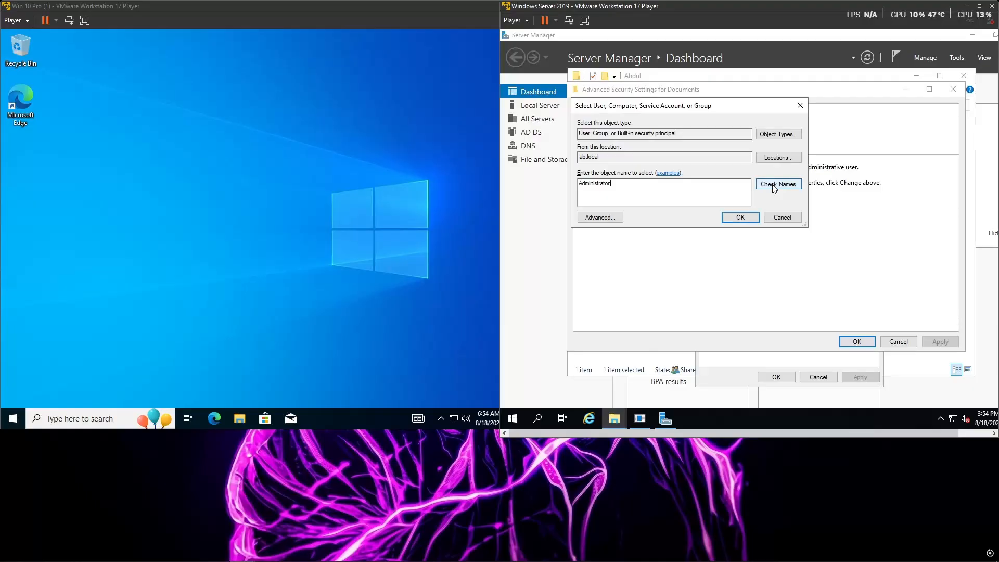
left_click(740, 217)
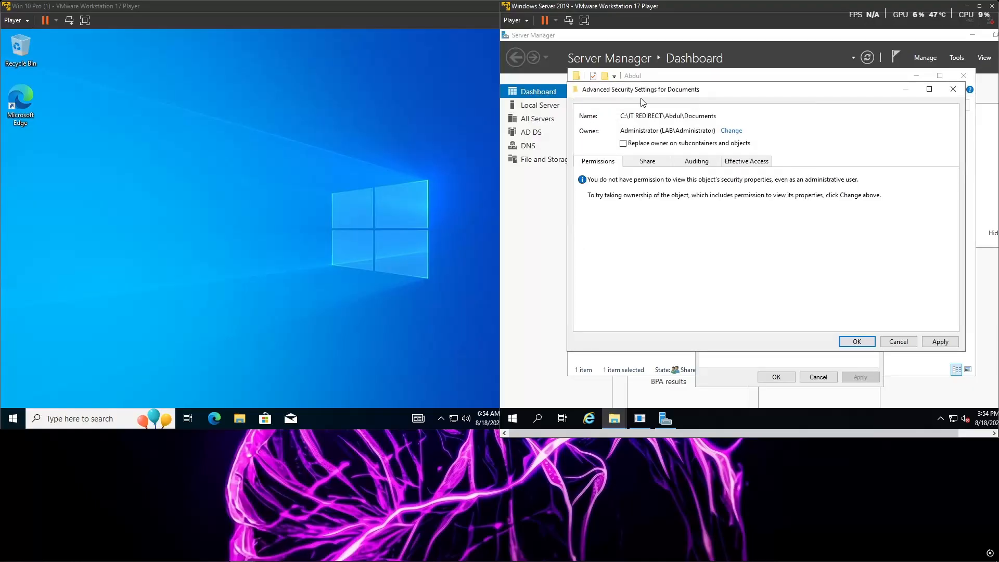
Step: Enable replacing the owner on subcontainers and objects, apply the ownership change with its confirmations, and close the advanced security settings
left_click(623, 143)
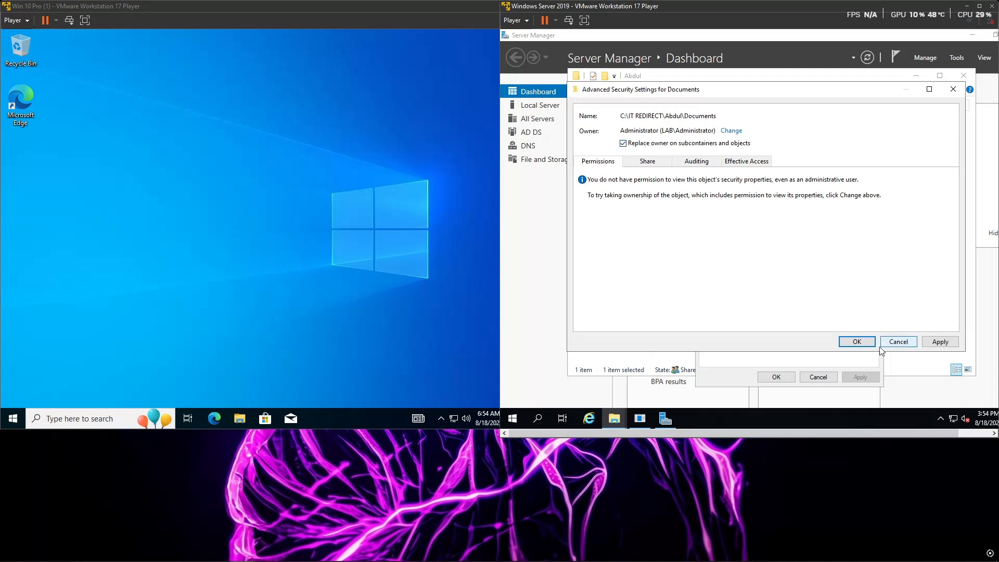
left_click(940, 341)
left_click(806, 273)
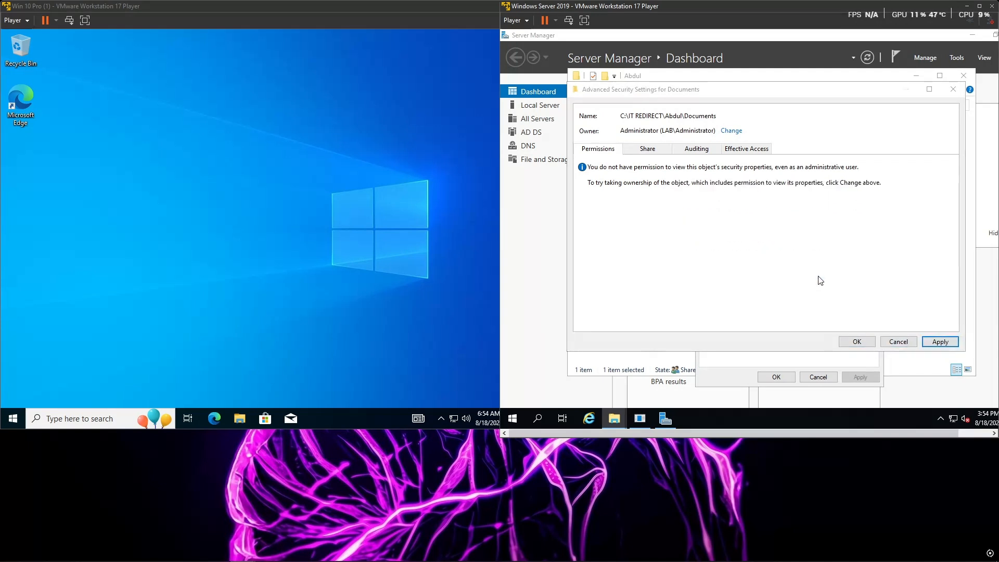
left_click(860, 264)
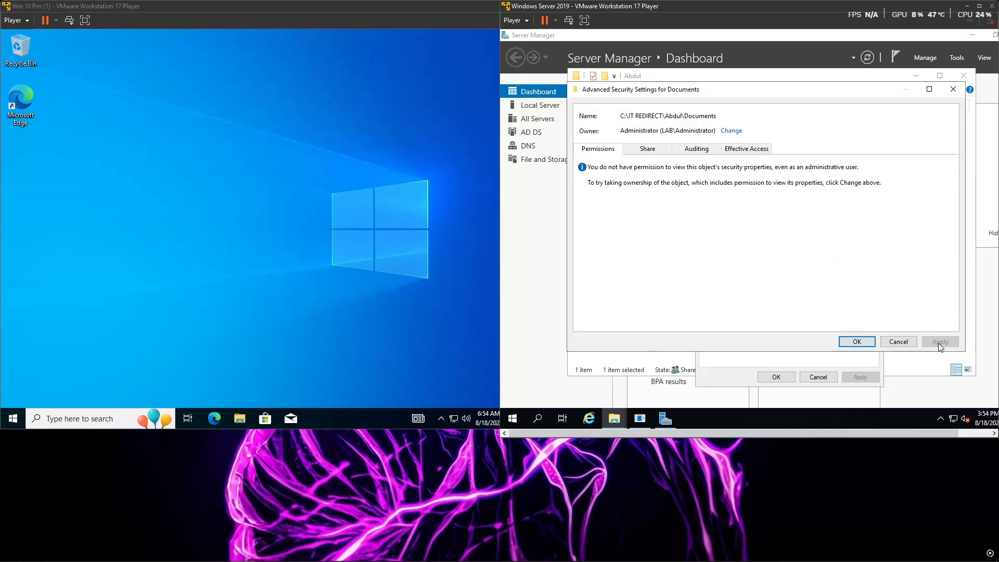
left_click(857, 342)
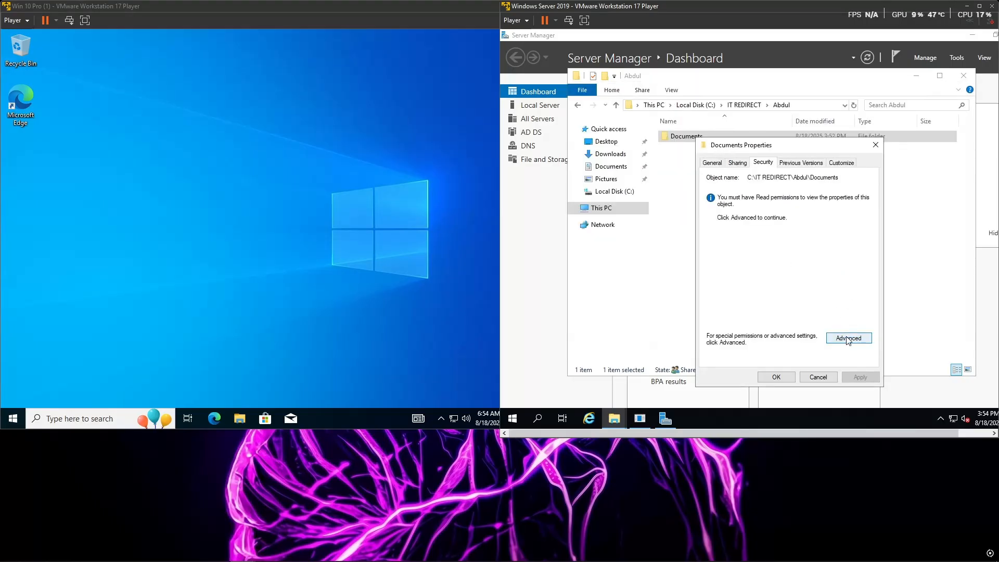
Step: Check the Administrator permission entry in the Documents folder's advanced security settings, close its properties, and open the folder
left_click(849, 338)
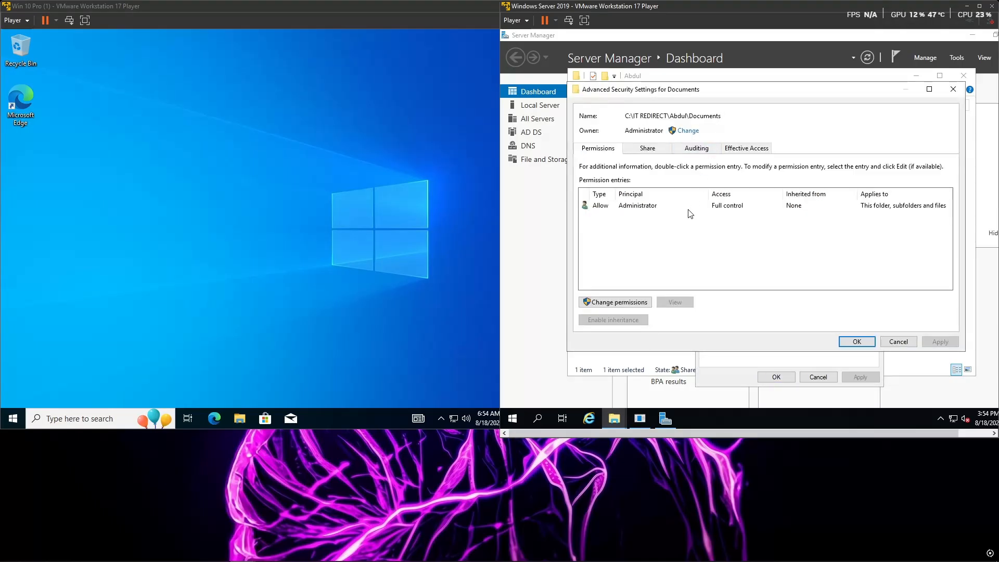
left_click(690, 206)
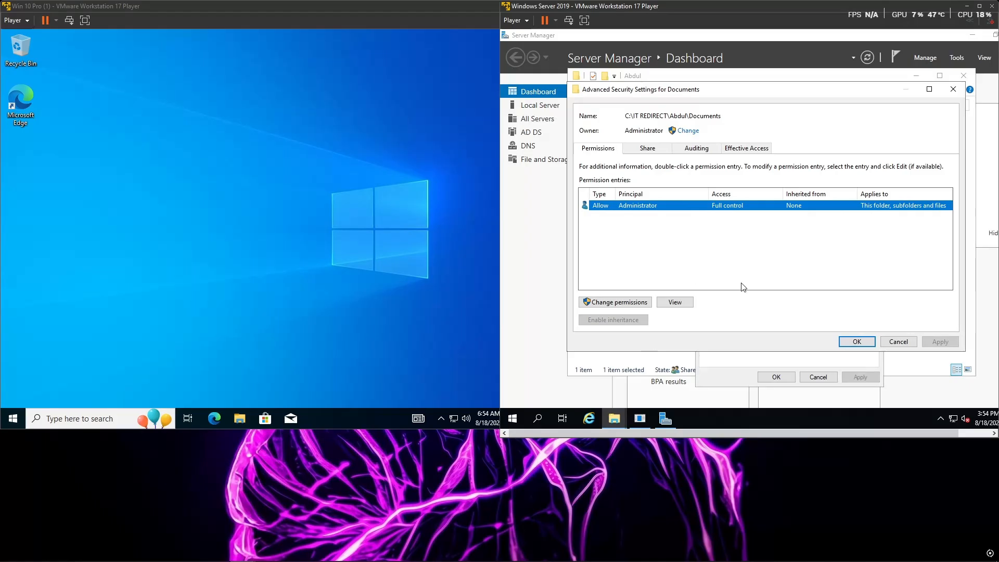
left_click(857, 342)
left_click(776, 378)
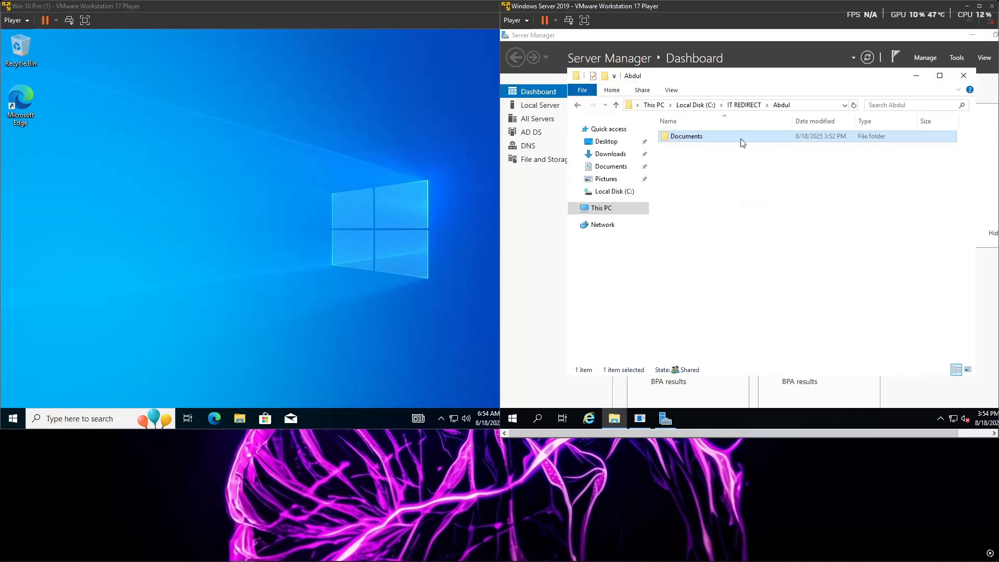
double_click(742, 136)
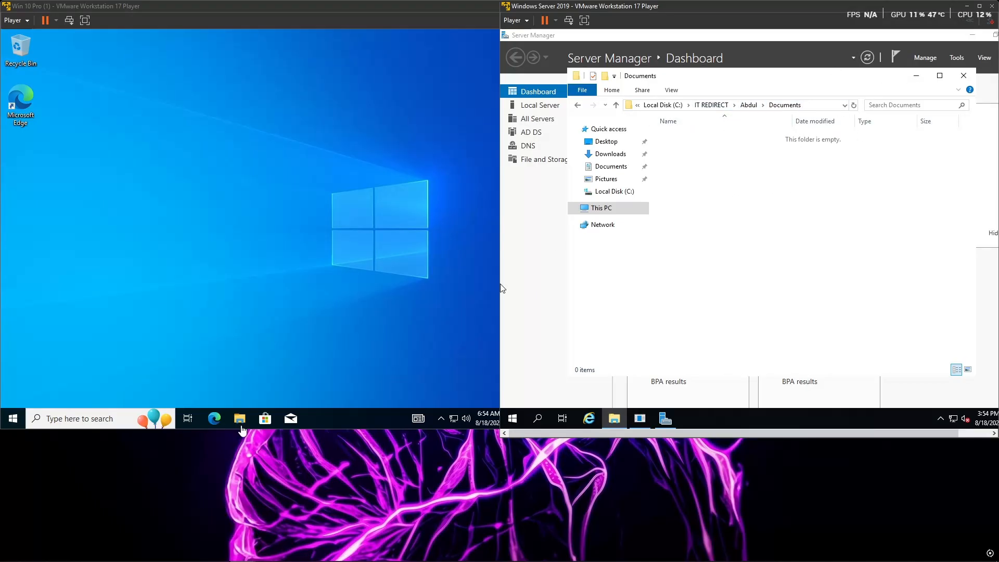
Step: Switch to the Windows 10 virtual machine and try to open the redirected Documents folder in File Explorer
left_click(241, 421)
left_click(242, 421)
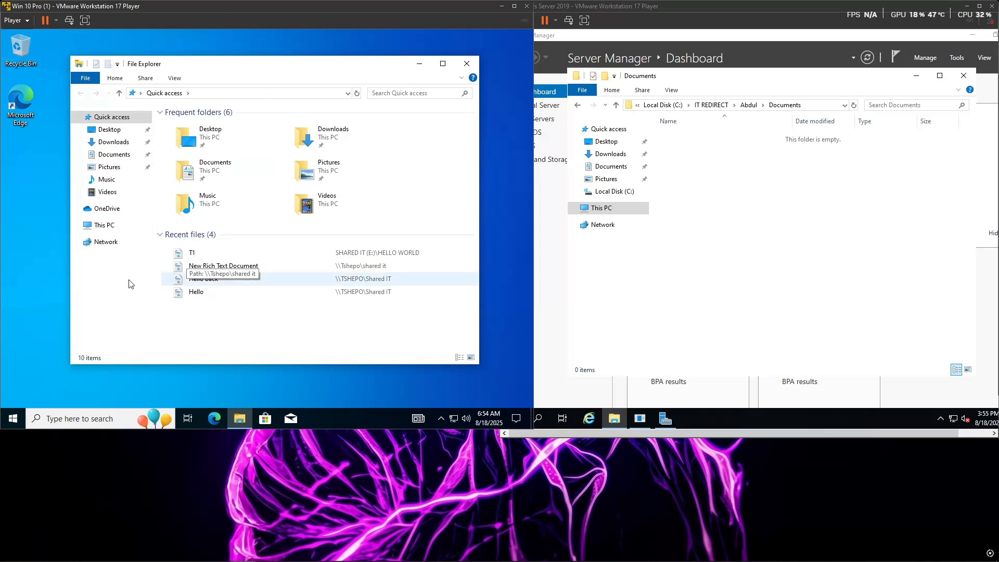
left_click(108, 156)
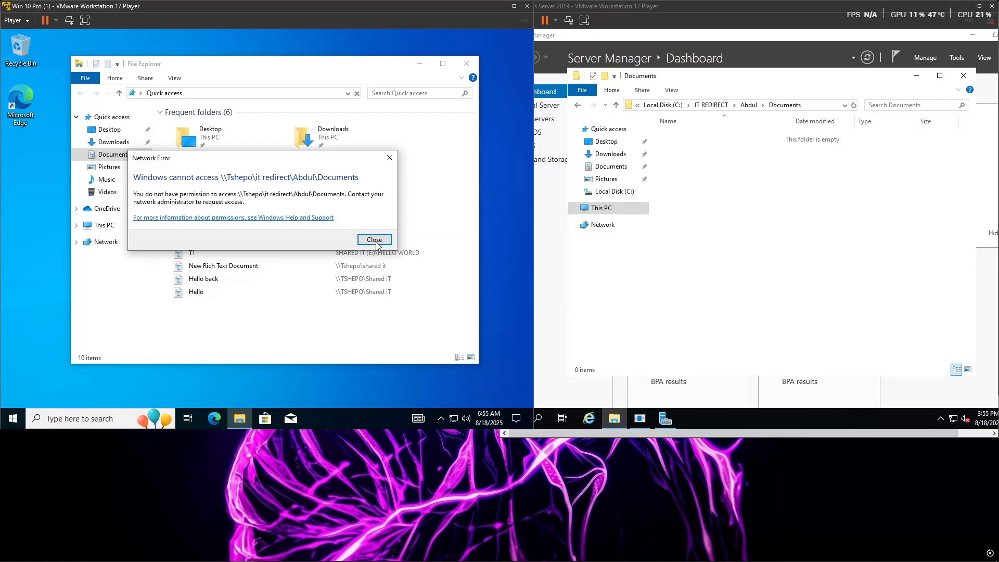
left_click(375, 240)
left_click(578, 106)
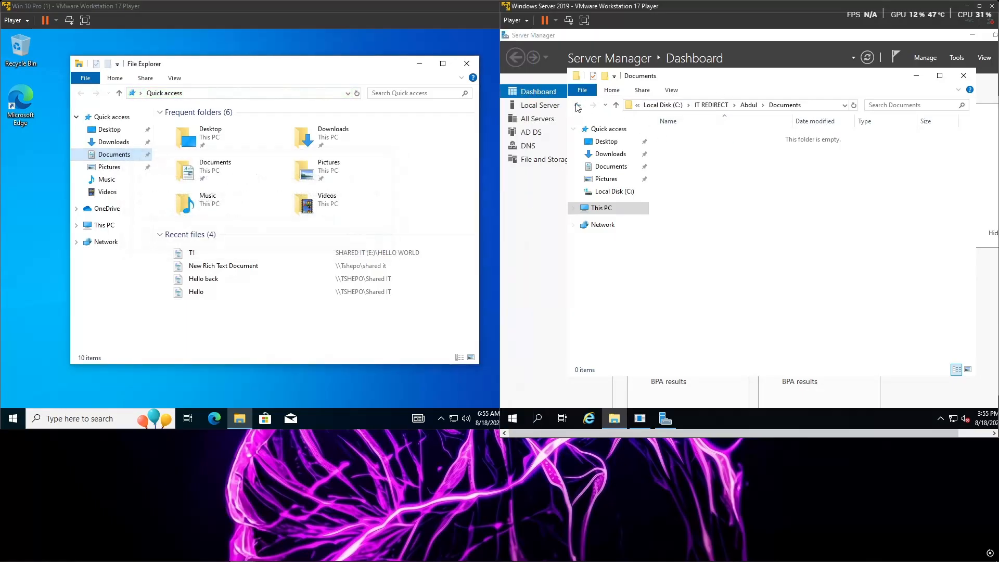
left_click(121, 155)
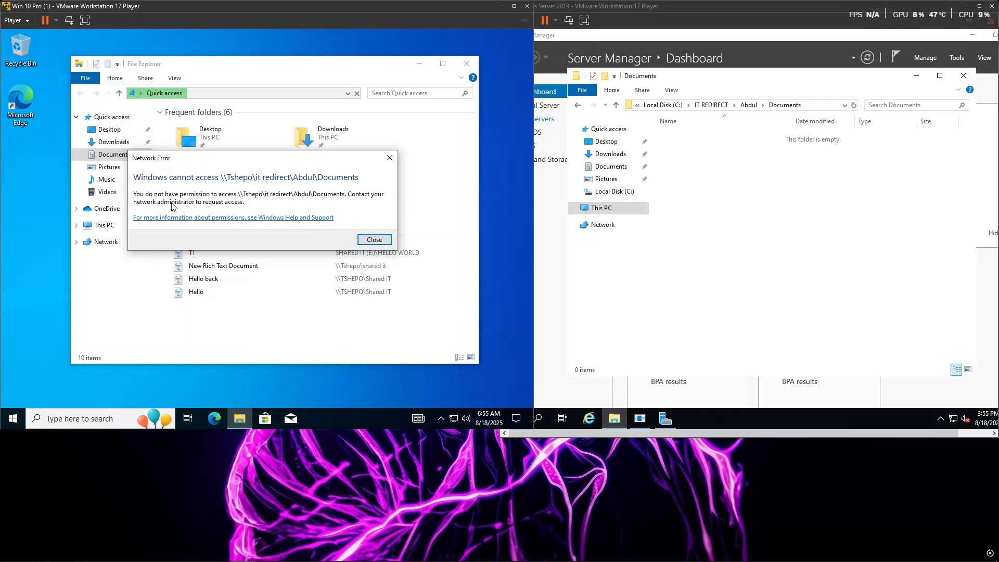
left_click(374, 239)
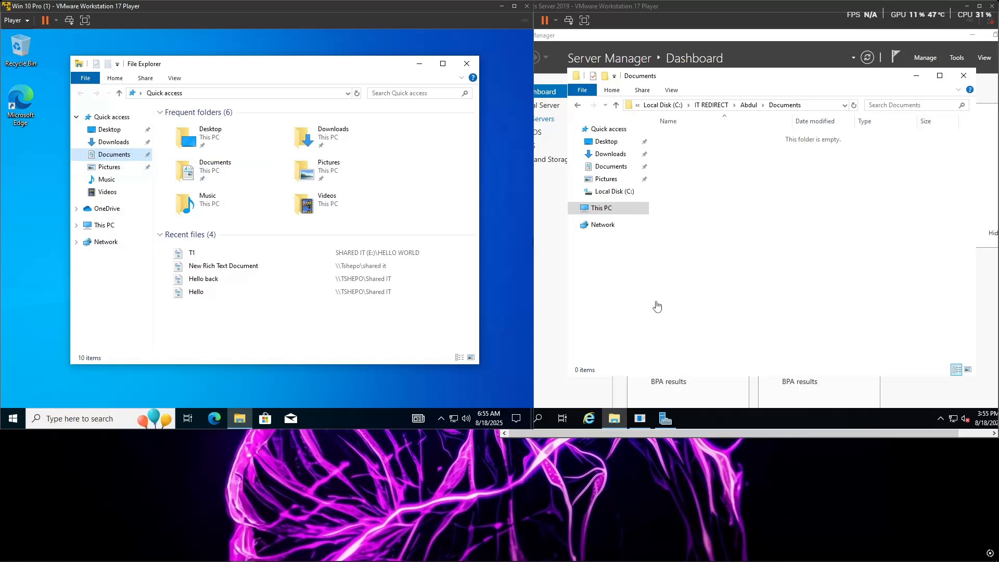
Step: Back on Windows Server 2019, go up to the user's folder and open the security permissions of Documents for editing
left_click(577, 107)
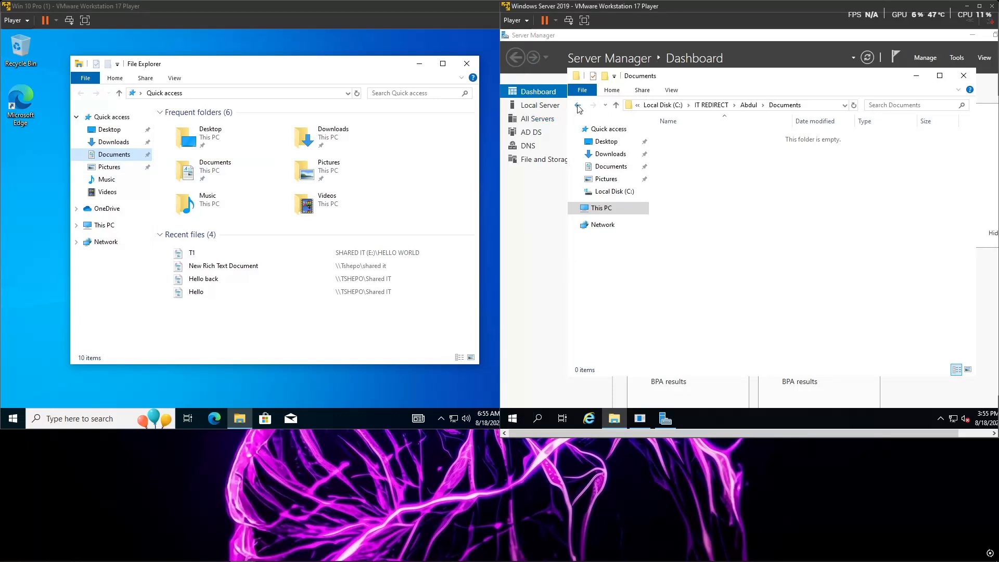
left_click(578, 107)
right_click(719, 138)
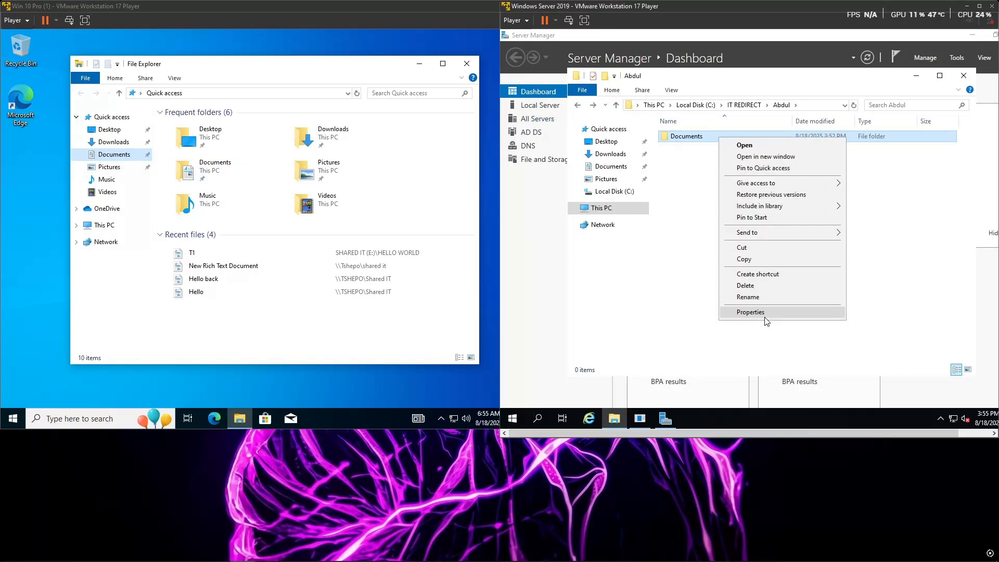
left_click(751, 312)
left_click(792, 163)
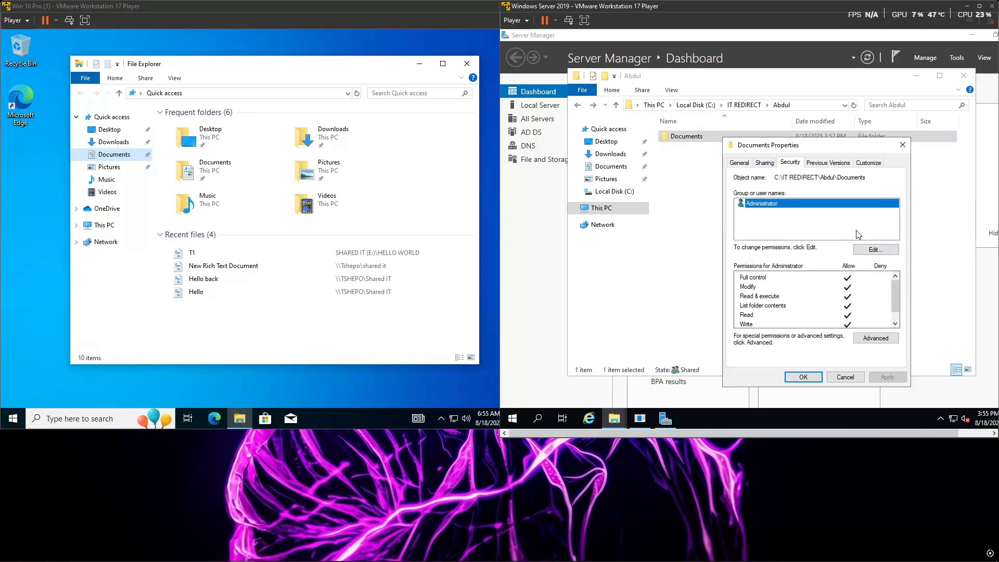
left_click(874, 251)
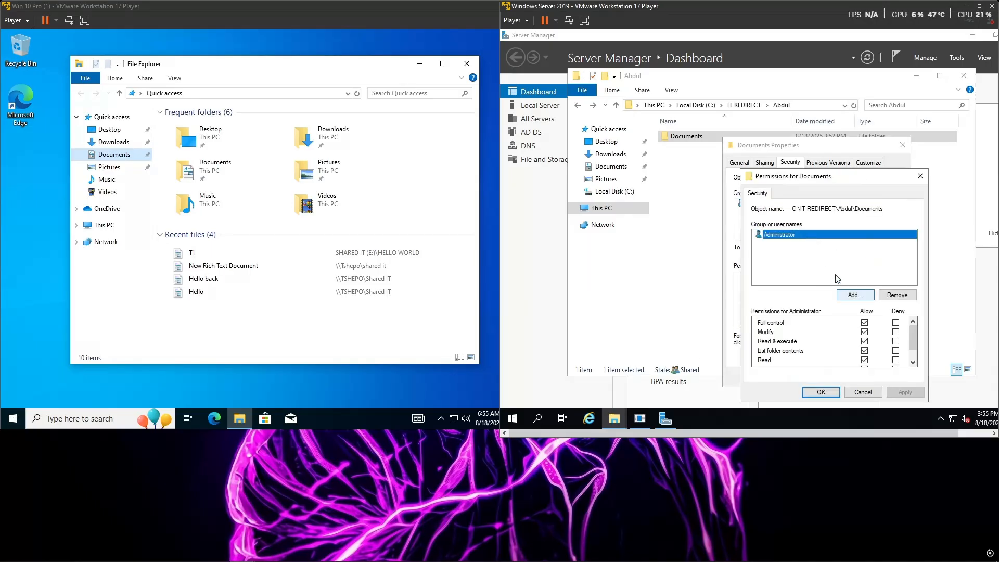
Step: Try to add the user's account to the Documents folder's permissions, and close the dialogs without saving changes
left_click(819, 265)
left_click(853, 295)
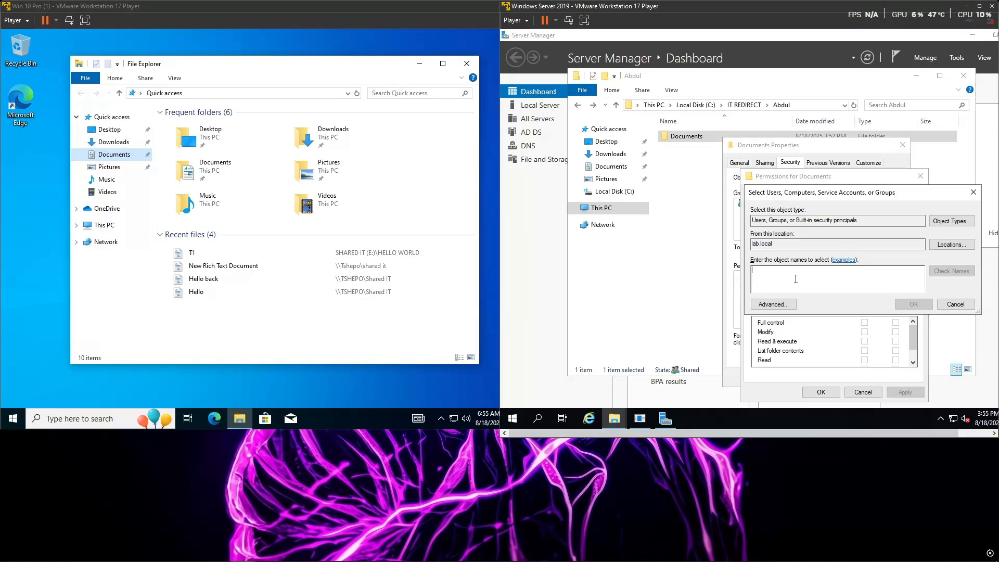
type("ADB")
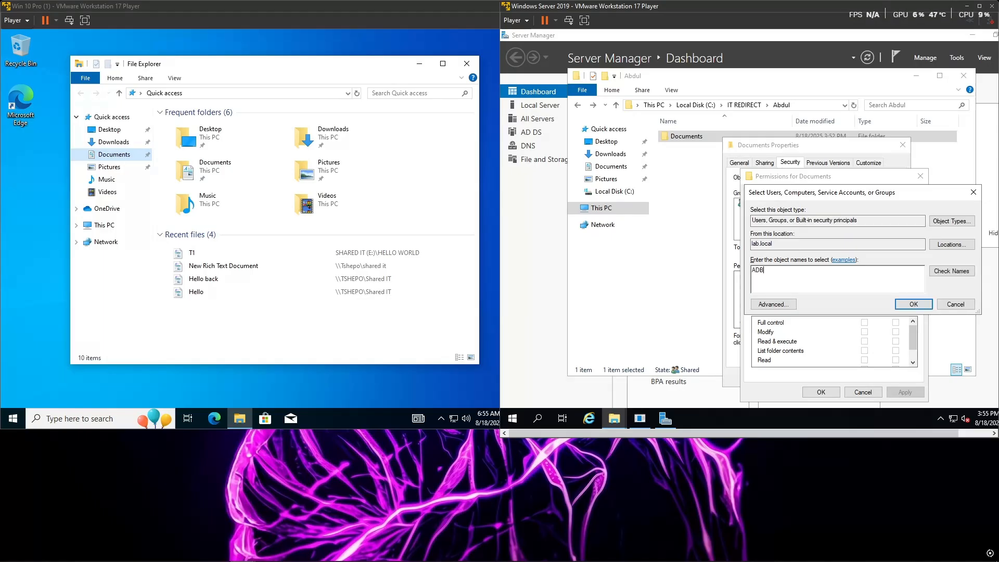
left_click(951, 271)
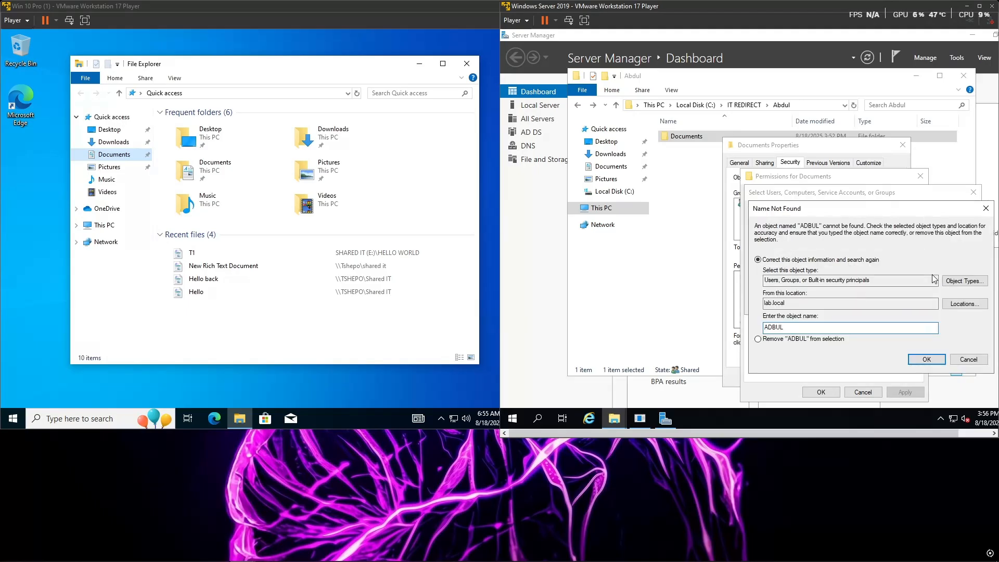
left_click(986, 209)
left_click(973, 192)
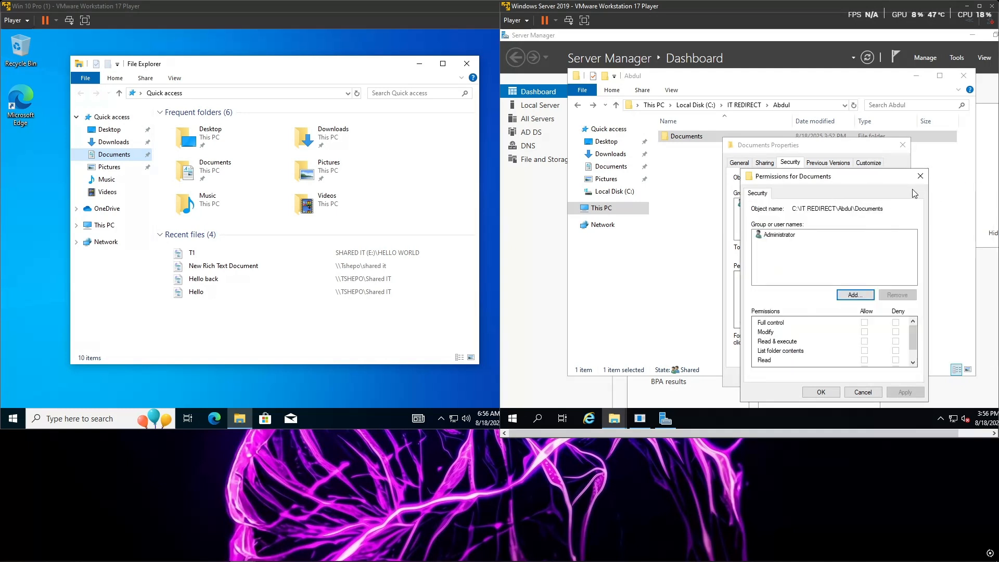
left_click(919, 177)
left_click(906, 145)
Step: Go up from the user's folder through IT REDIRECT to the root of Local Disk (C:)
left_click(761, 105)
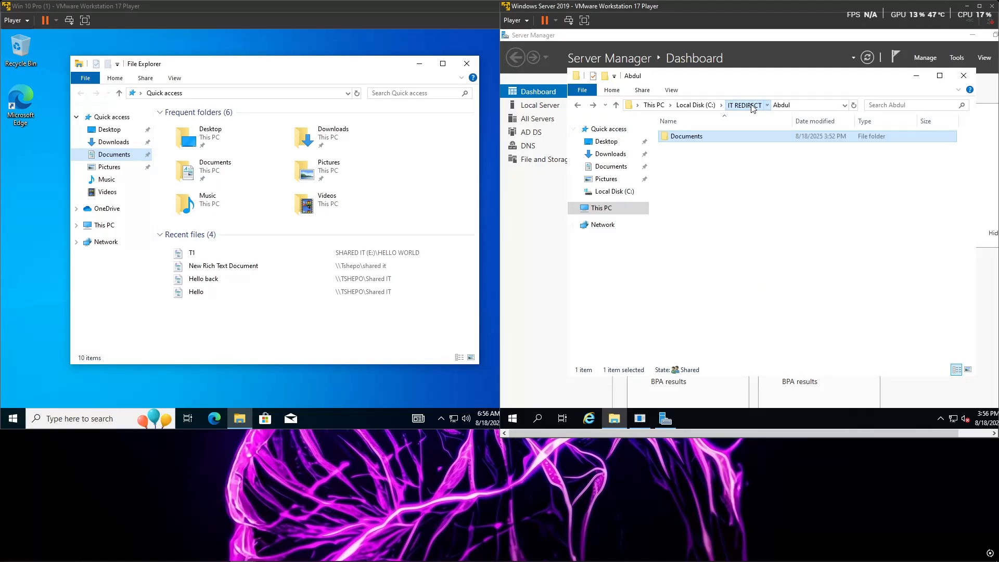
right_click(719, 139)
left_click(732, 142)
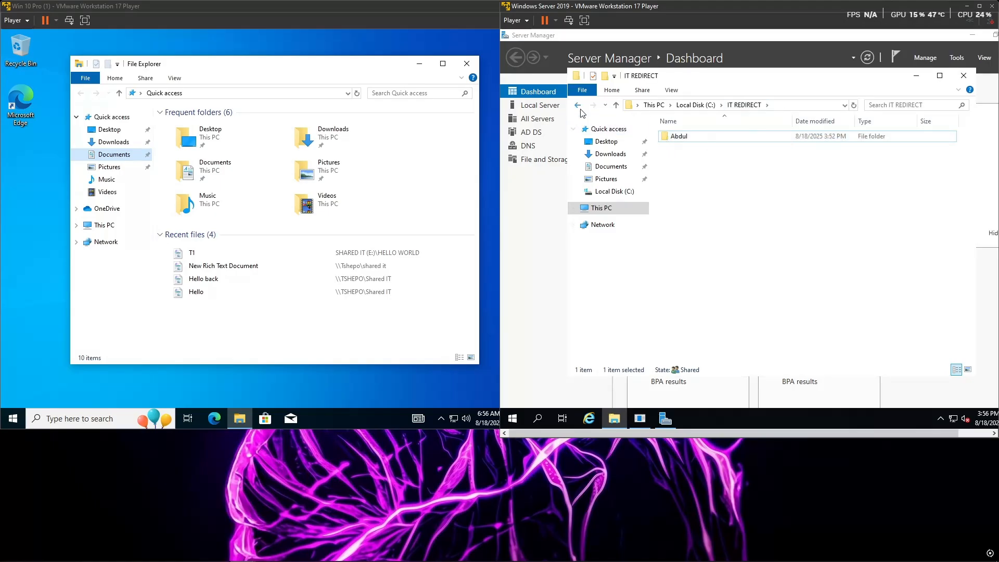
left_click(744, 106)
right_click(735, 138)
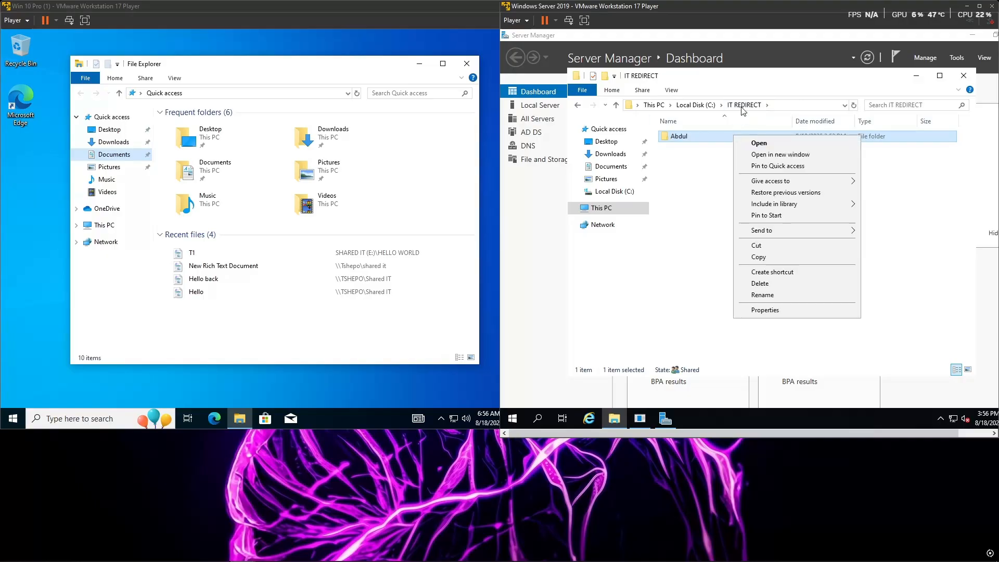
left_click(745, 106)
left_click(695, 105)
Step: Check the IT DEPARTMENT group's security permissions on the IT REDIRECT folder, and close its properties
right_click(713, 139)
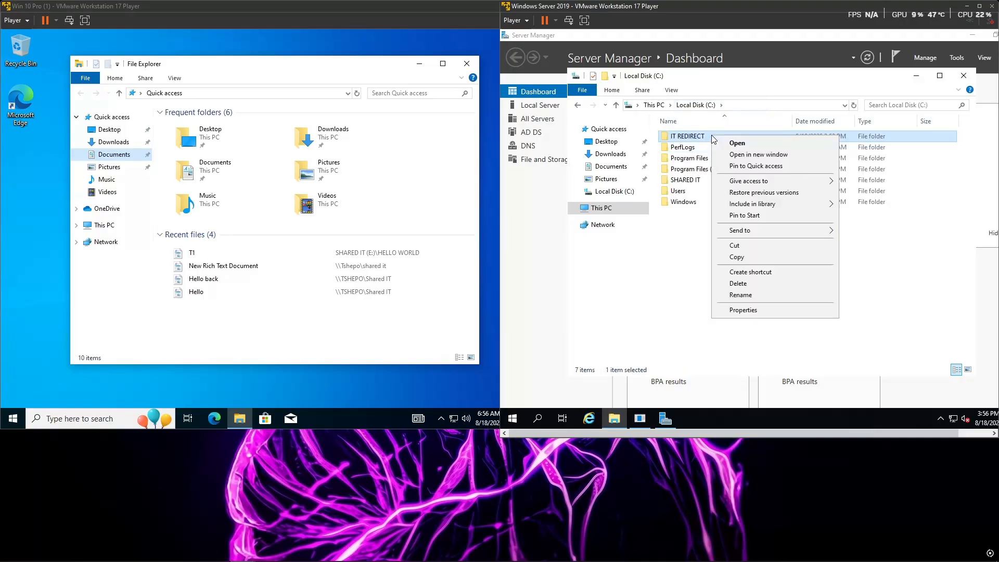
left_click(734, 311)
left_click(783, 160)
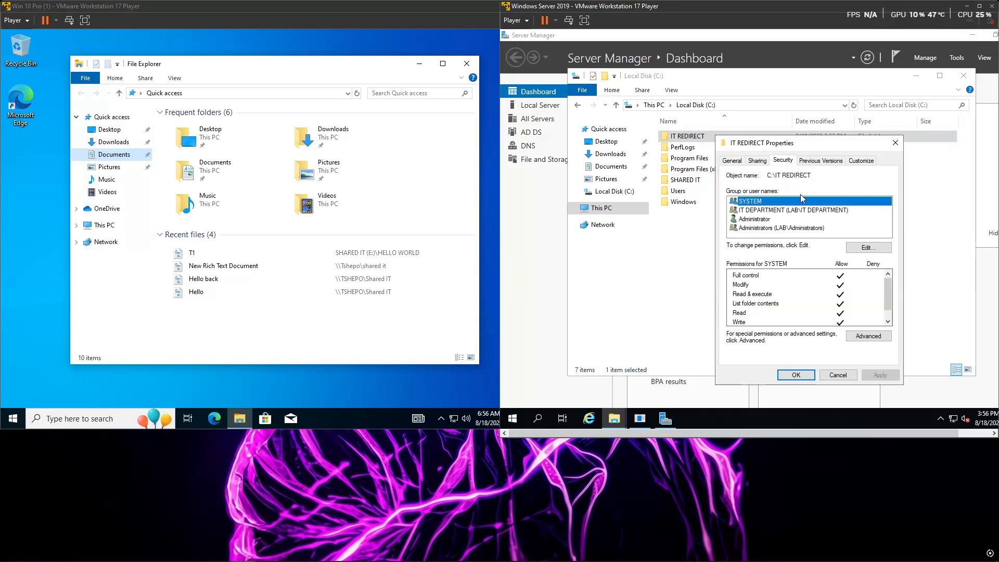
left_click(777, 210)
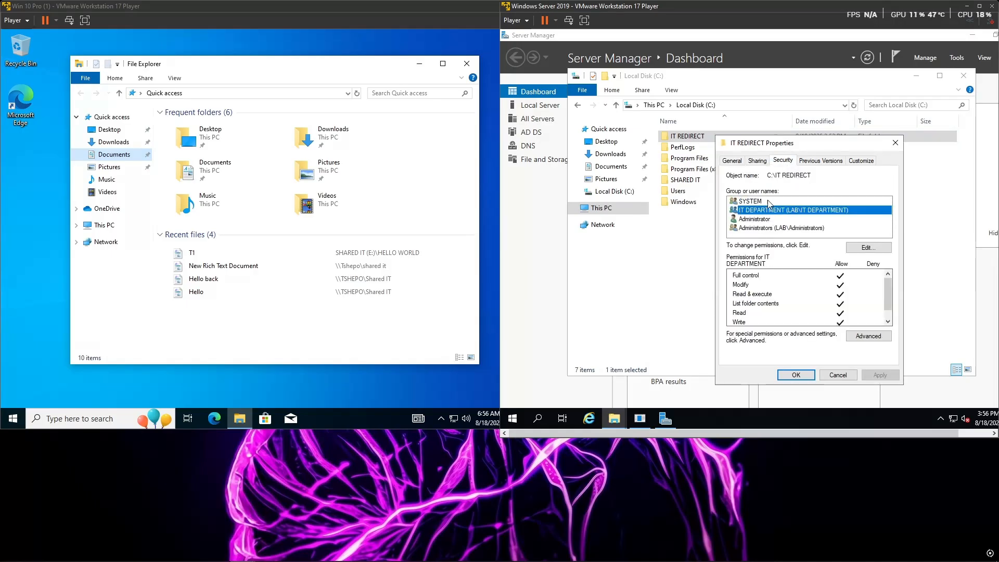
left_click(757, 161)
left_click(783, 161)
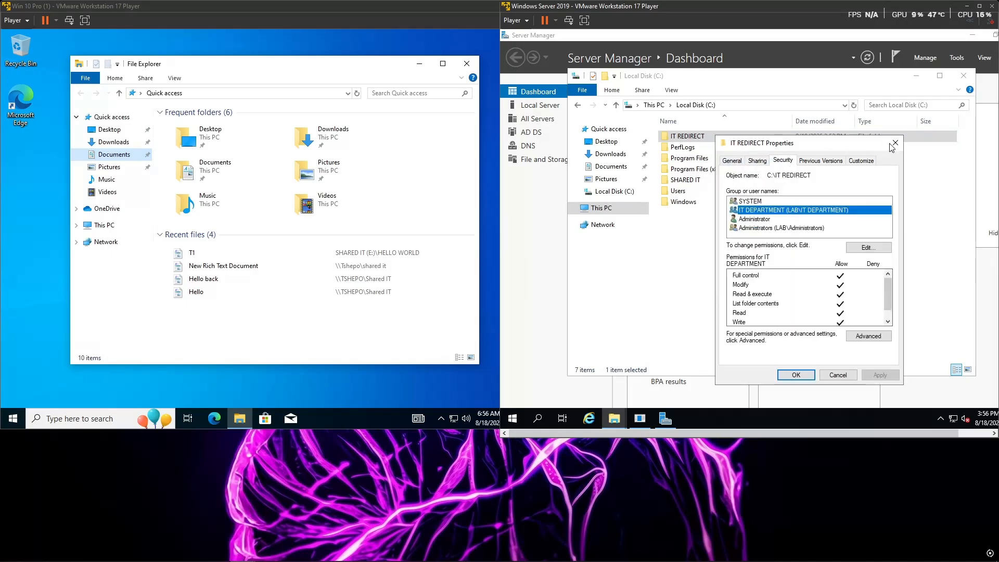
left_click(895, 143)
Step: Open IT REDIRECT, review the security permissions of the user's folder inside it, and close the properties
double_click(757, 139)
left_click(717, 136)
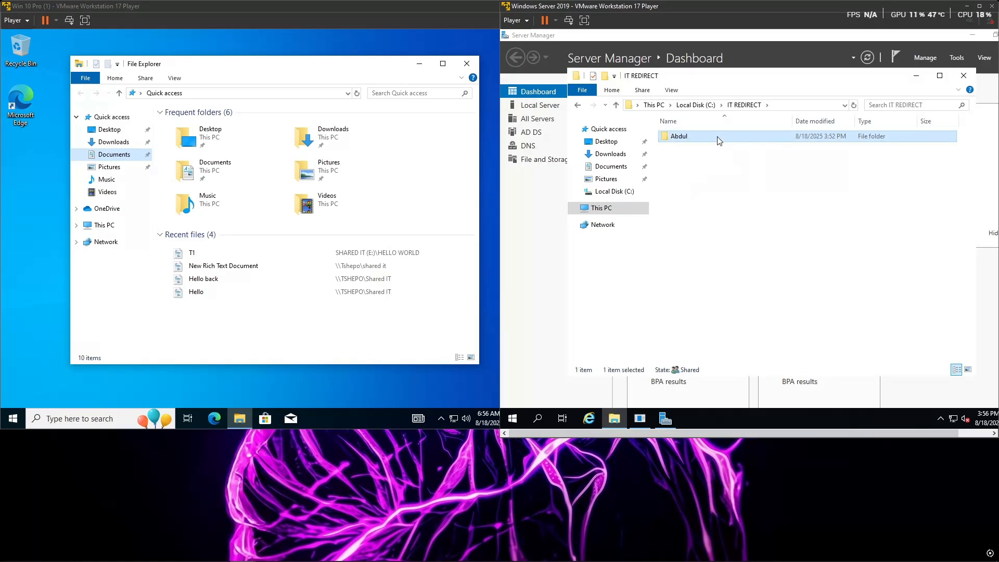
right_click(717, 136)
left_click(739, 312)
left_click(791, 163)
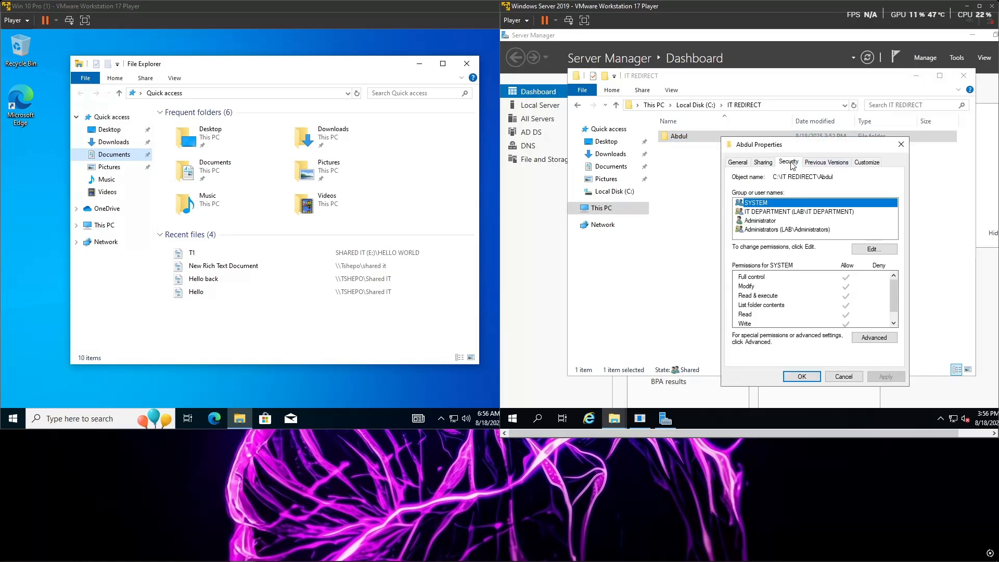
left_click(902, 144)
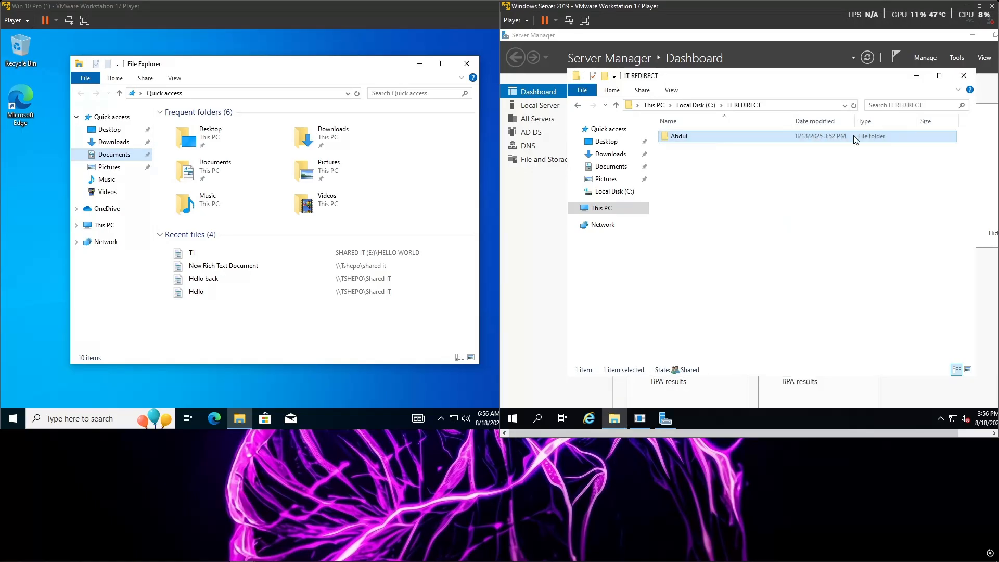
Step: Open the user's folder and bring up the security permissions of its Documents folder for editing
double_click(788, 140)
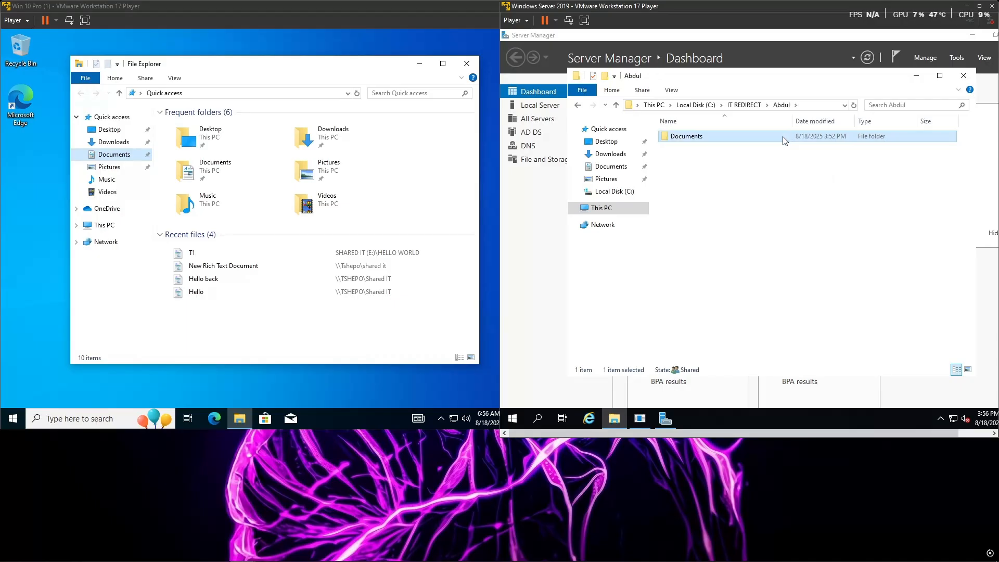
right_click(786, 139)
left_click(815, 312)
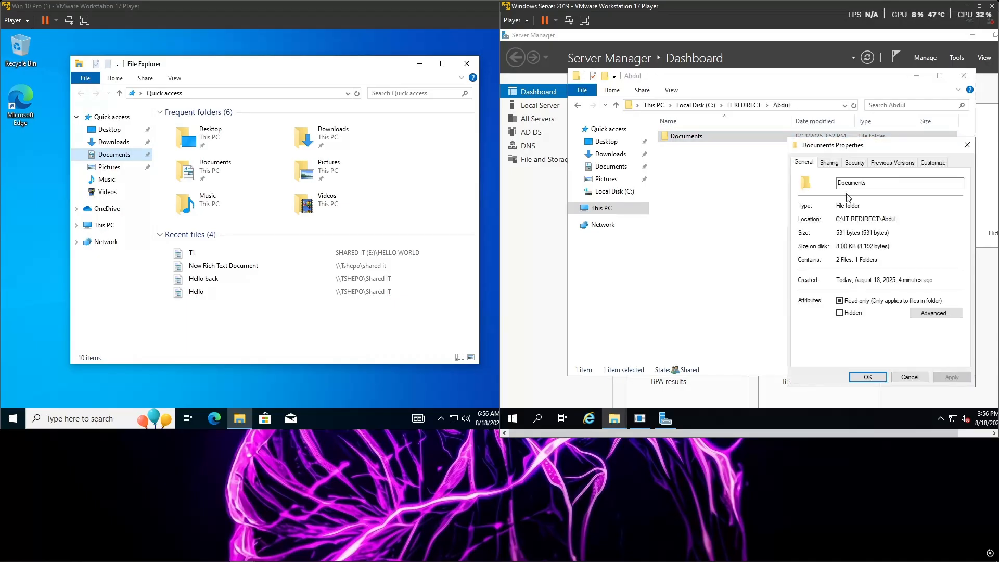
left_click(855, 164)
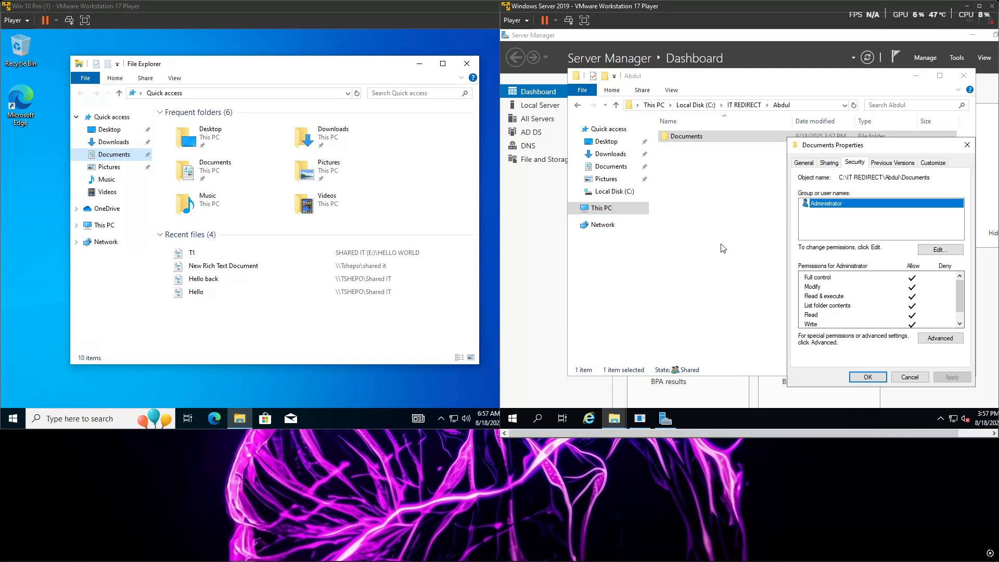
left_click(938, 250)
Step: Start adding a permission entry for Documents and include Computers among the object types to select
left_click(927, 296)
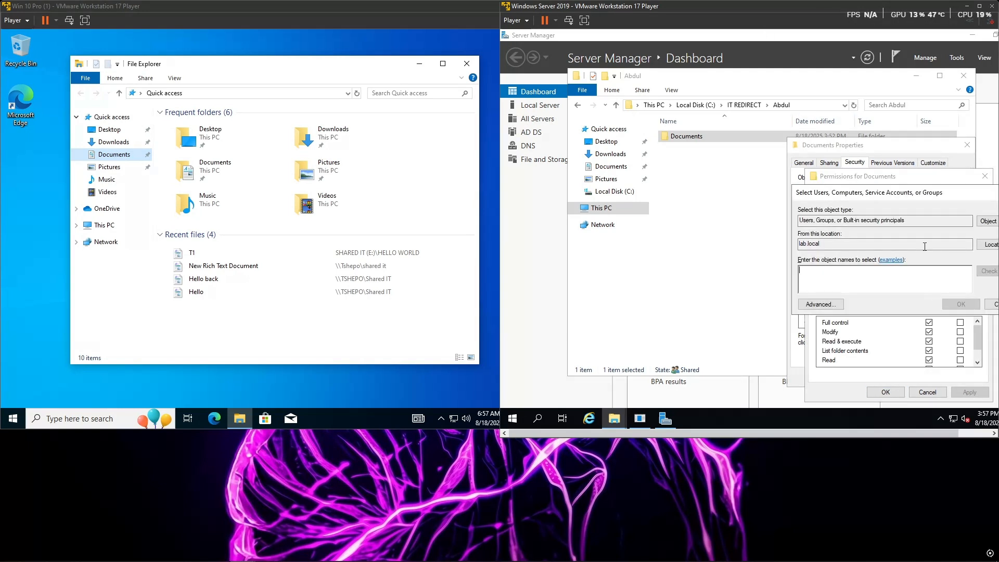
left_click_drag(885, 190, 747, 187)
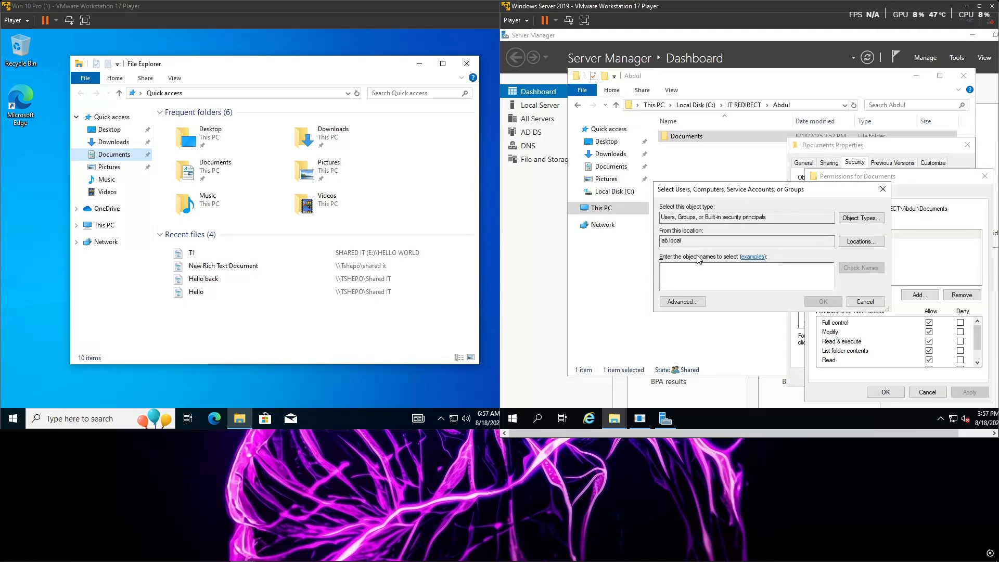
left_click(862, 218)
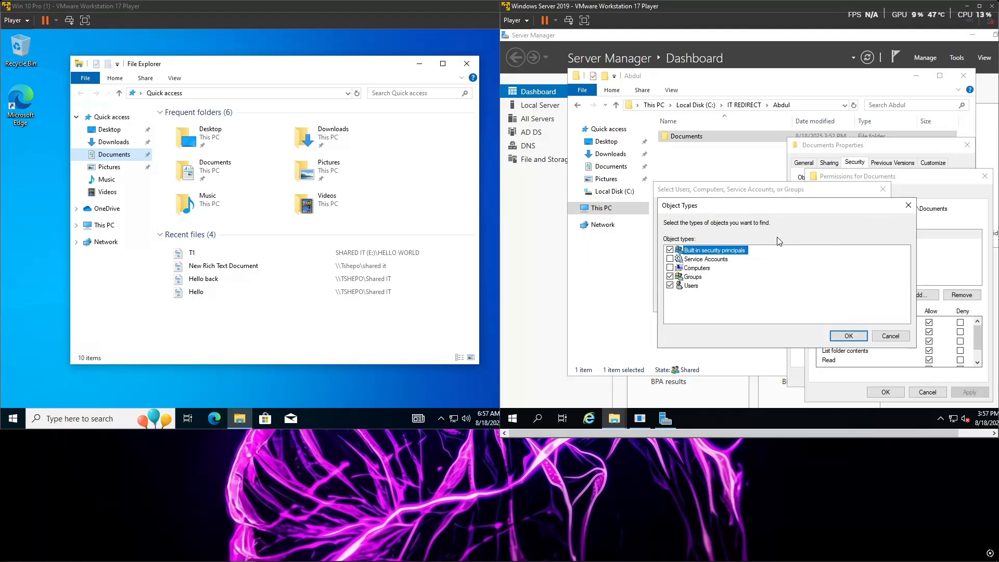
left_click(670, 267)
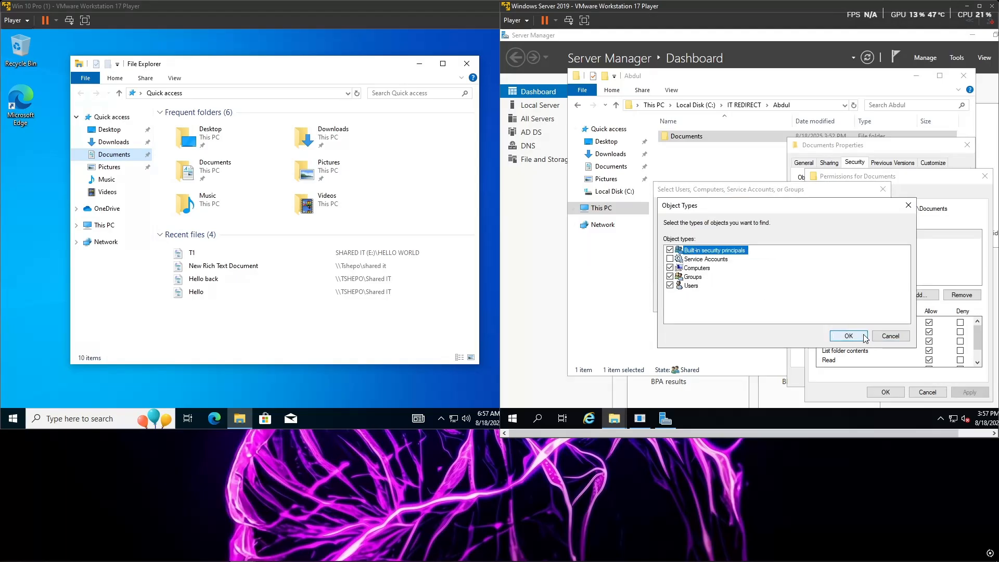
left_click(843, 336)
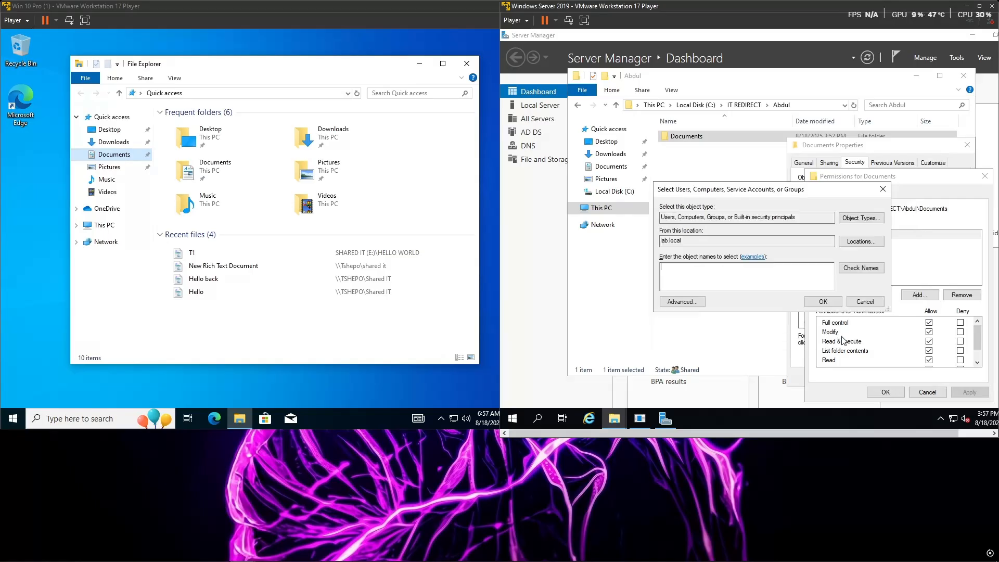
Step: Add the user's account to the Documents folder's security permissions, allow it Full control, and apply the change
type("abdul")
left_click(861, 268)
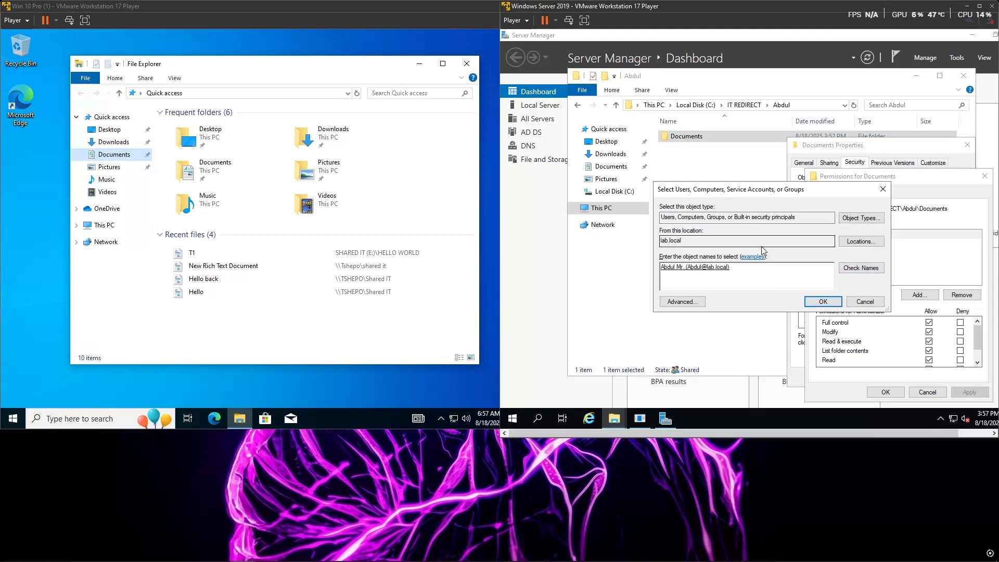
double_click(732, 269)
left_click(703, 275)
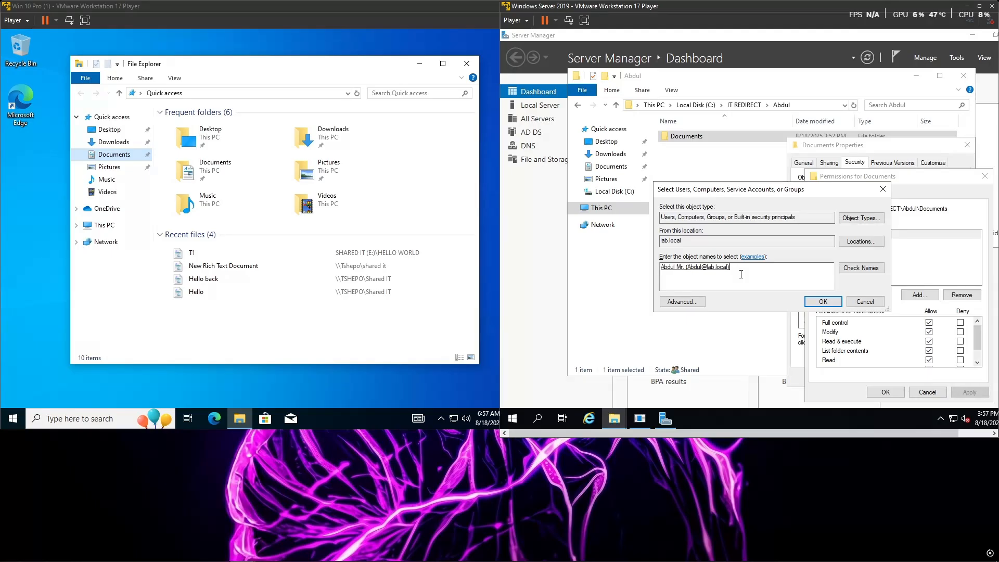
left_click(818, 302)
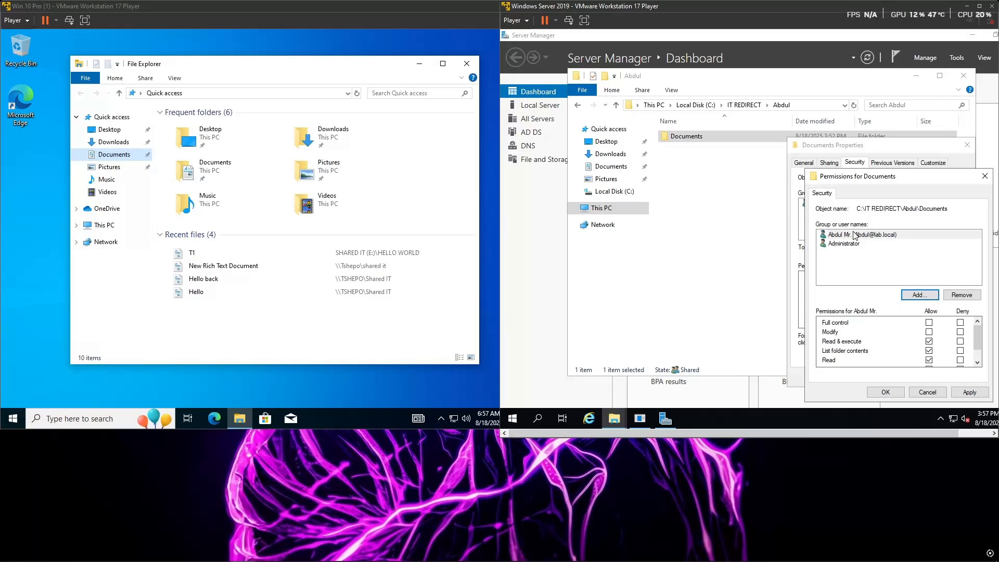
left_click(929, 323)
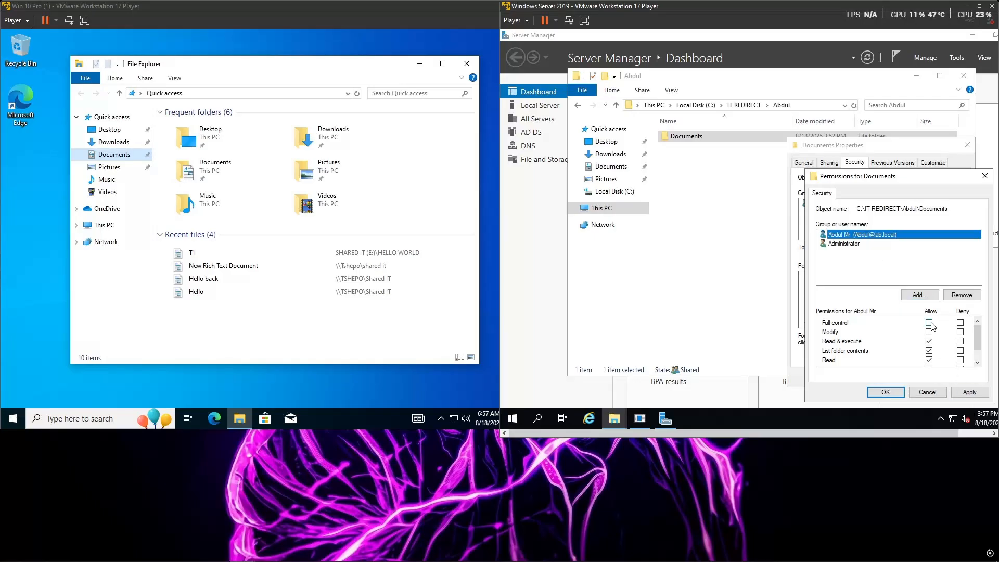
left_click(965, 394)
left_click(894, 394)
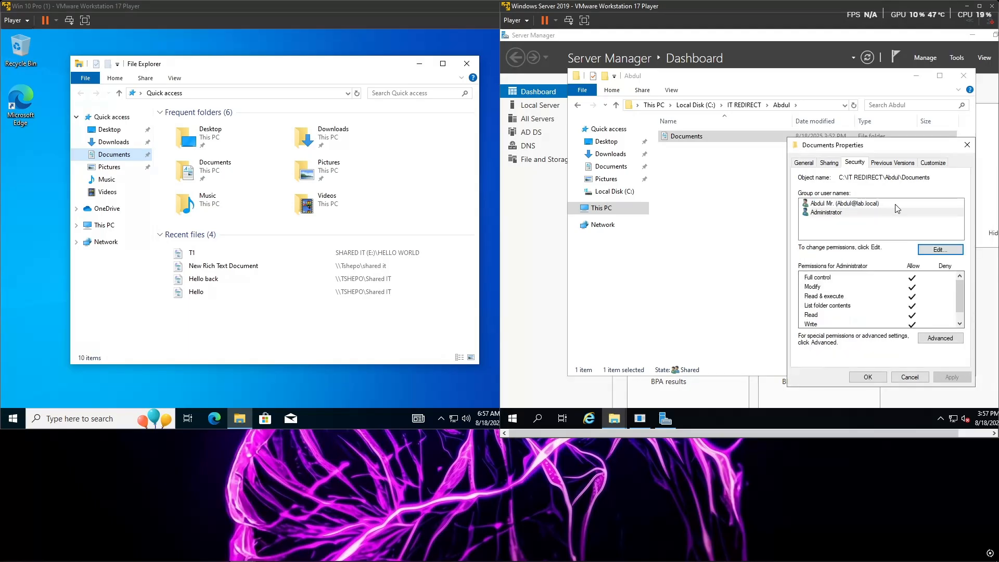
Step: Review the network access list of Documents and the user's permission level options, without changing the sharing
left_click(829, 163)
left_click(832, 234)
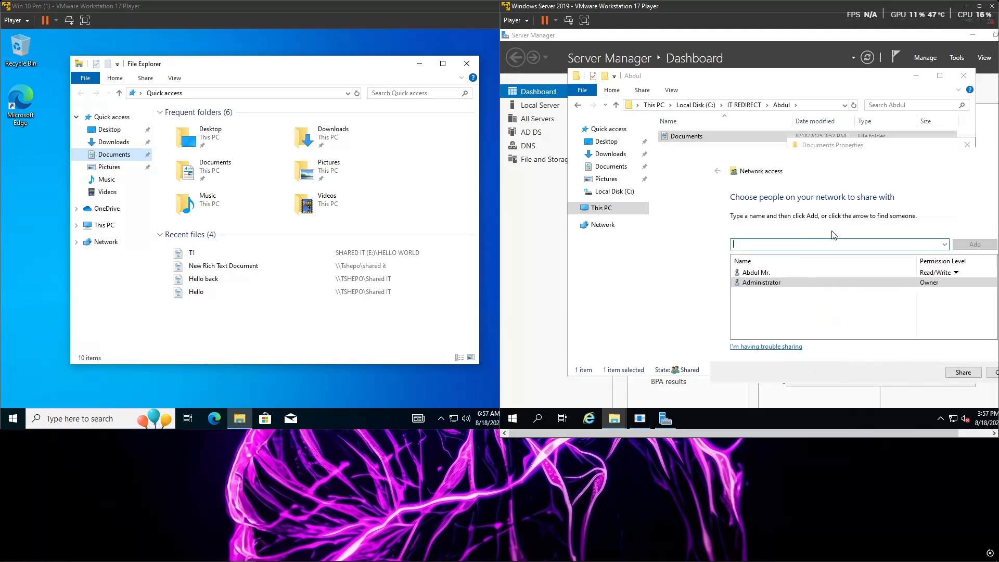
left_click(953, 272)
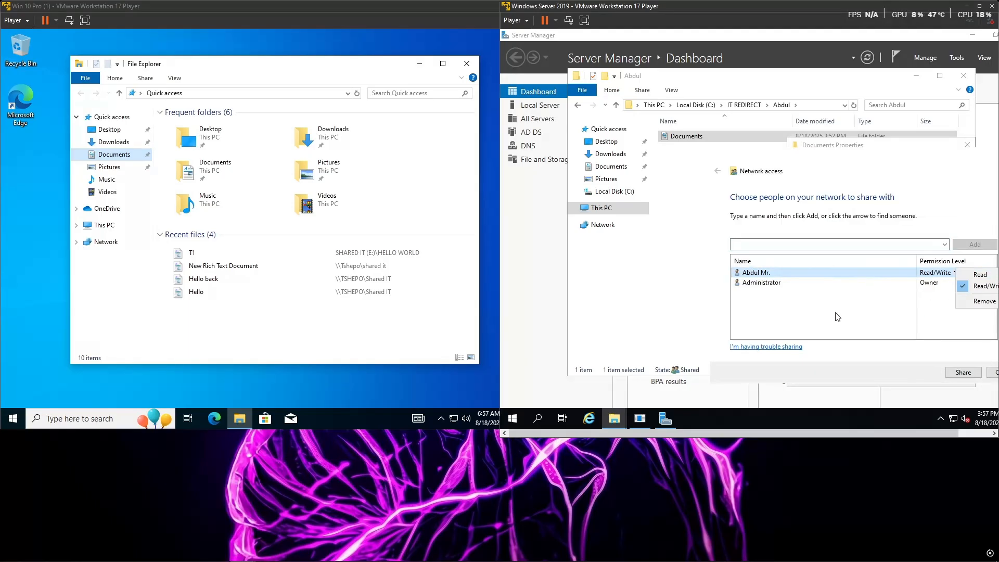
left_click(836, 313)
left_click_drag(895, 152, 773, 148)
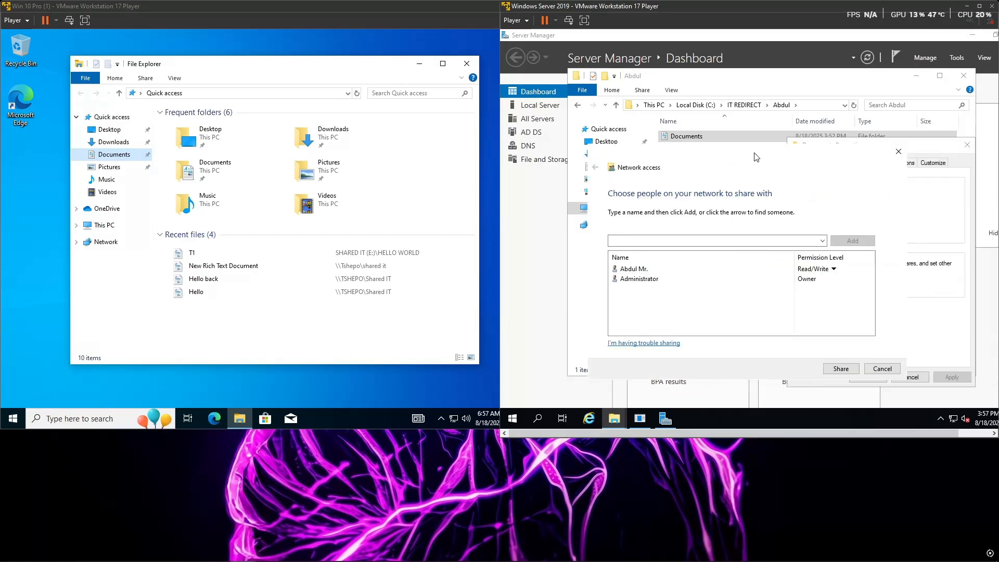
left_click(883, 369)
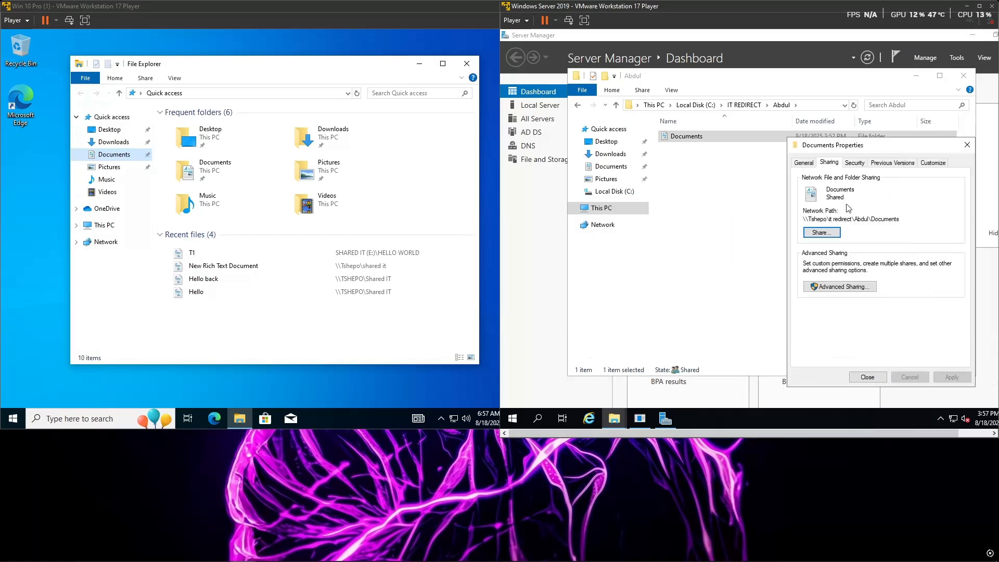
Step: Share the Documents folder through Advanced Sharing and add the user's account to its share permissions
left_click(834, 287)
left_click(803, 181)
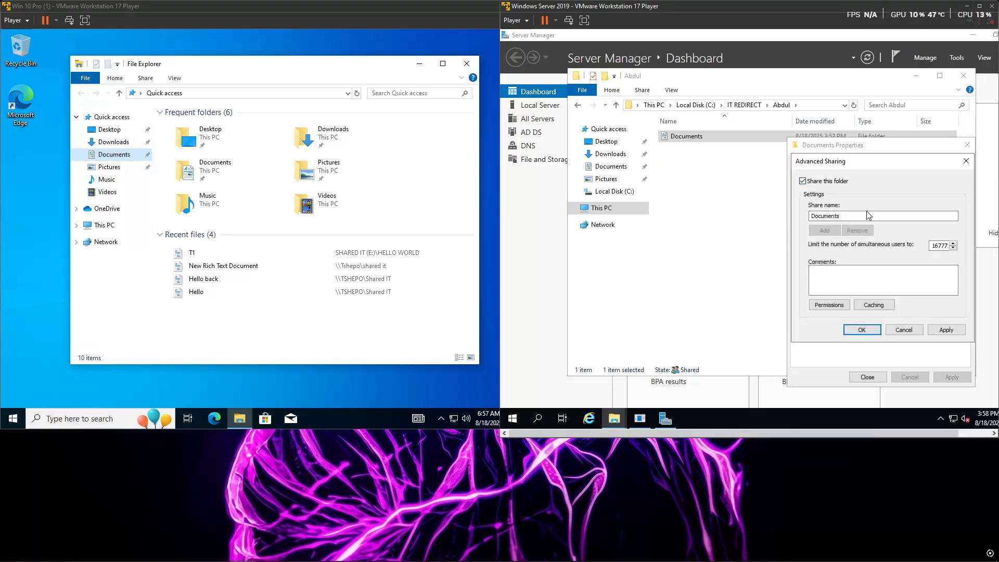
left_click(829, 305)
left_click(905, 269)
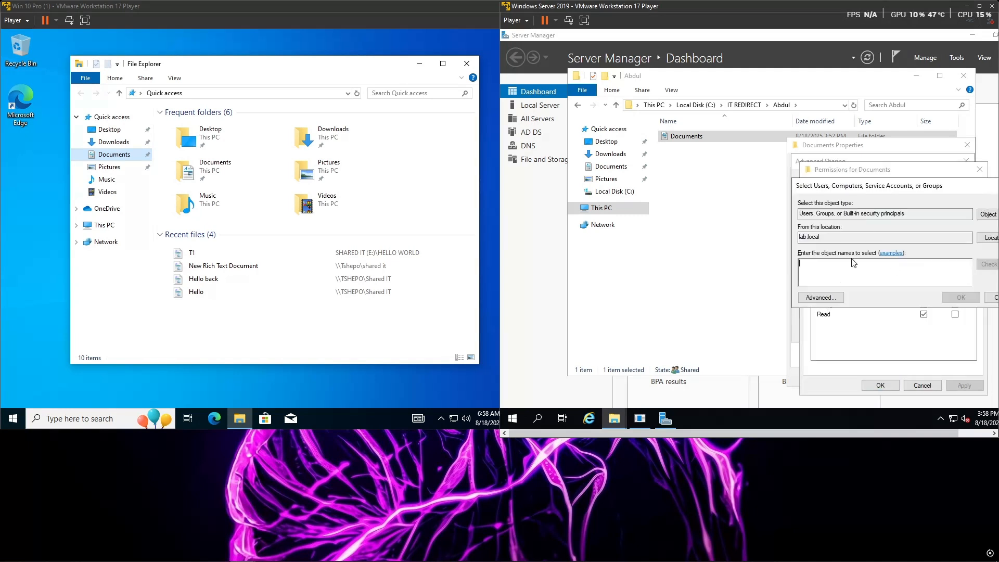
type("abdul")
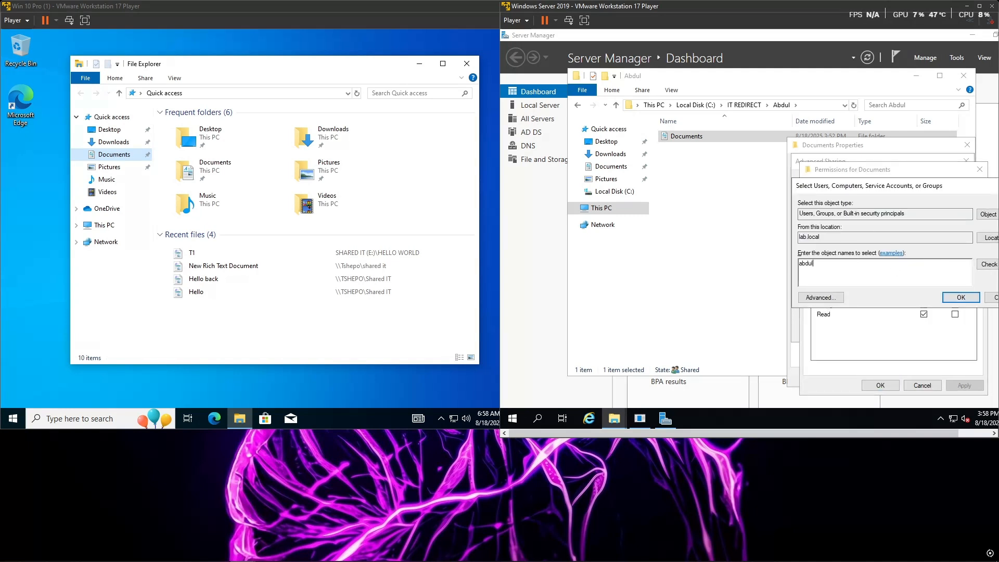
left_click(988, 265)
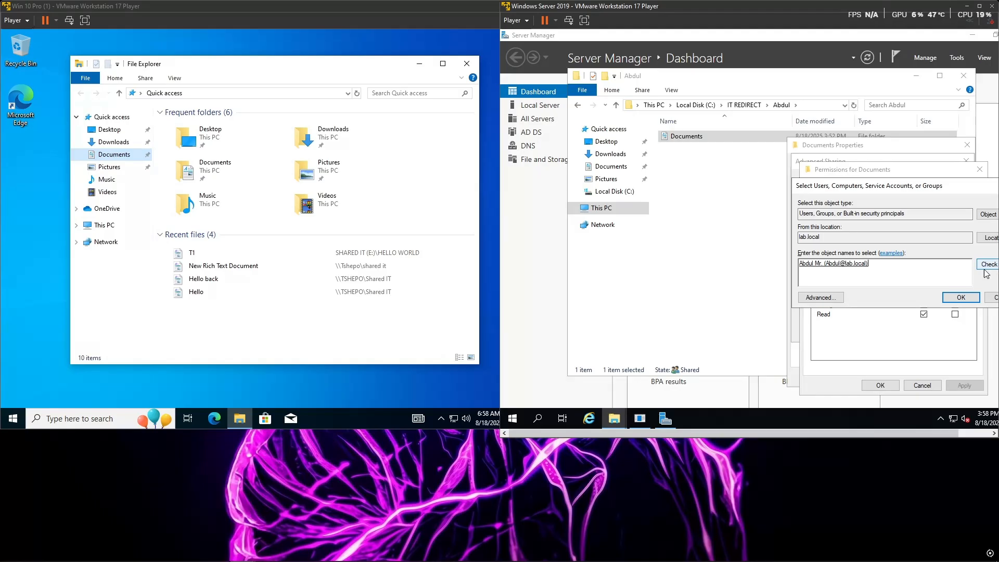
left_click(960, 297)
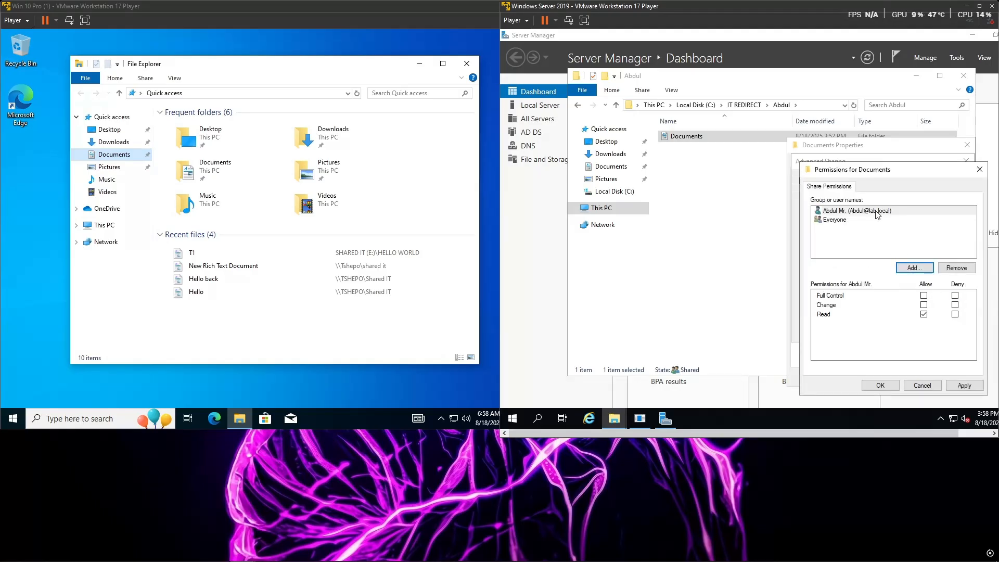
Step: Allow the user's account Full Control on the Documents share, apply the sharing settings, and close the properties and folder window
left_click(923, 295)
left_click(958, 386)
left_click(881, 385)
left_click(946, 329)
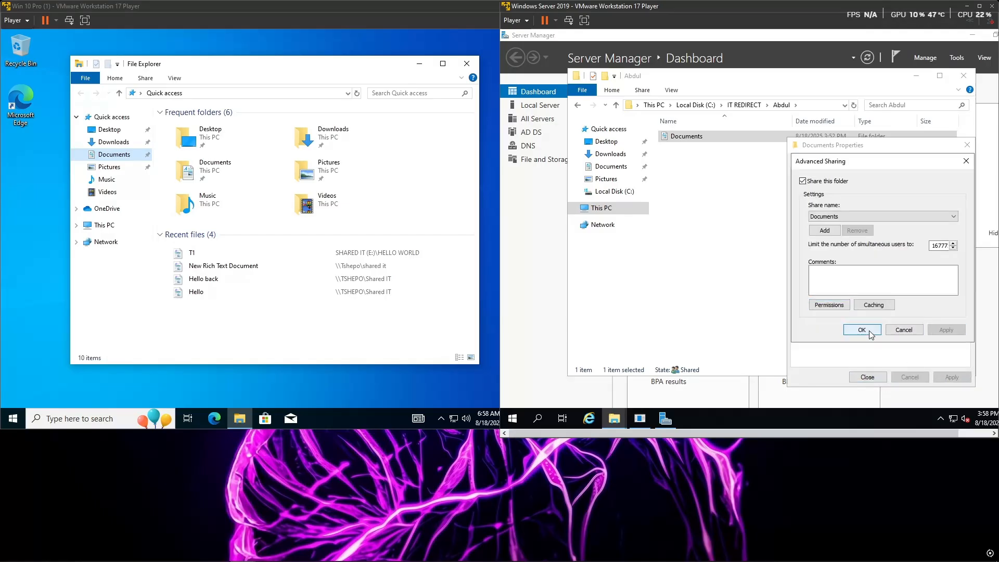
left_click(869, 331)
left_click(875, 378)
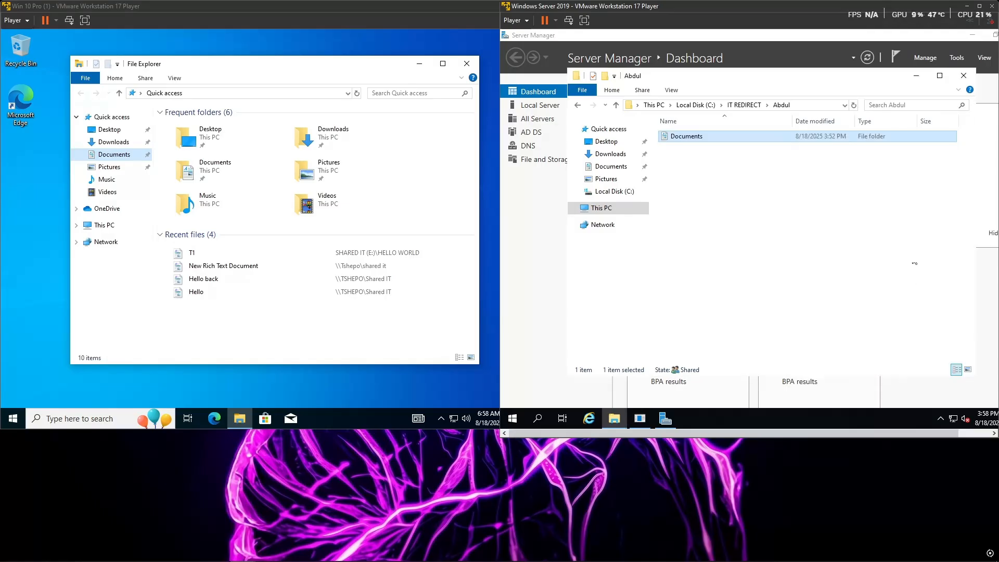
left_click(964, 76)
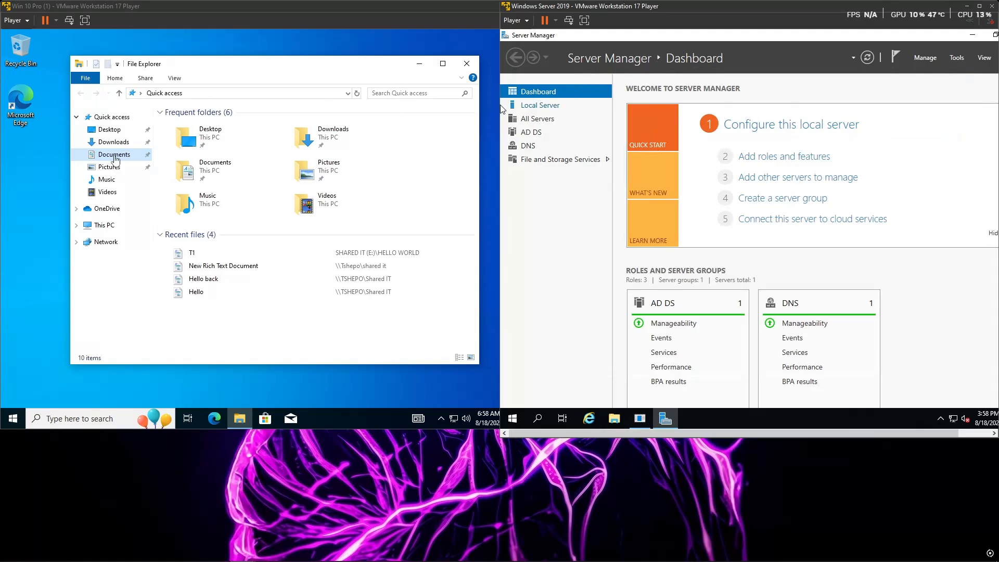
Step: Open the Documents folder on the Windows 10 client and the user's Documents folder inside C:\IT REDIRECT on the server
left_click(116, 159)
left_click(115, 155)
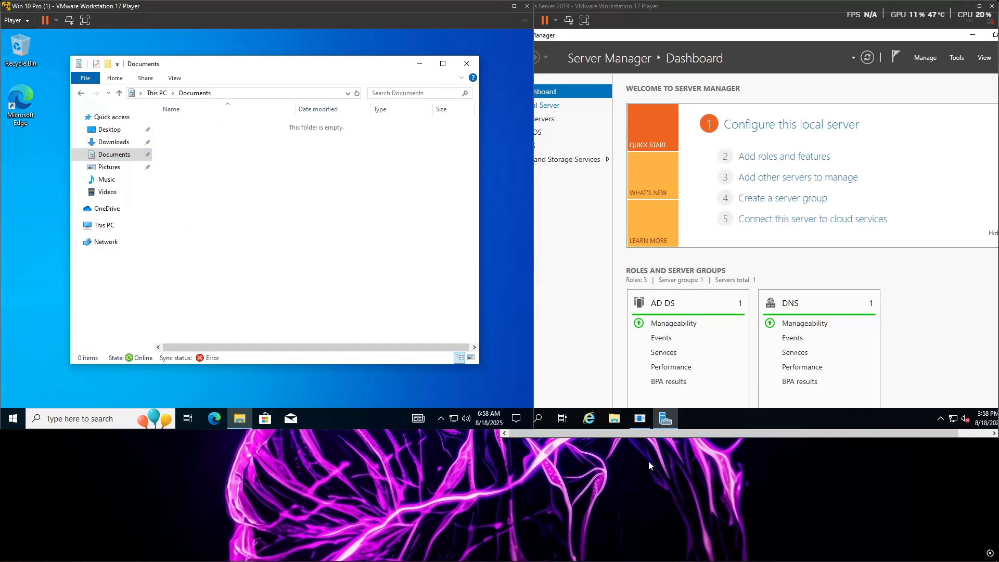
left_click(620, 421)
left_click(615, 420)
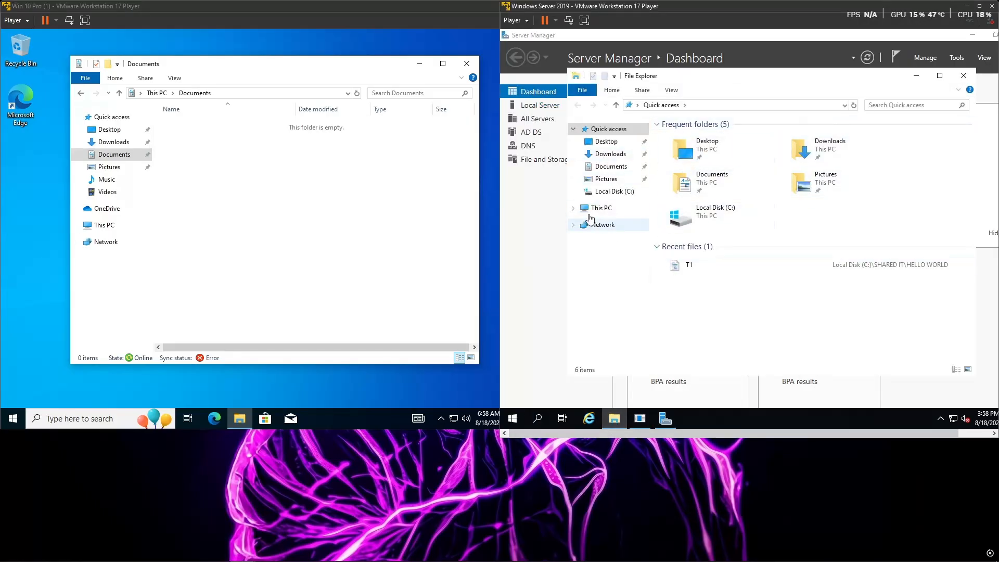
left_click(610, 191)
double_click(703, 137)
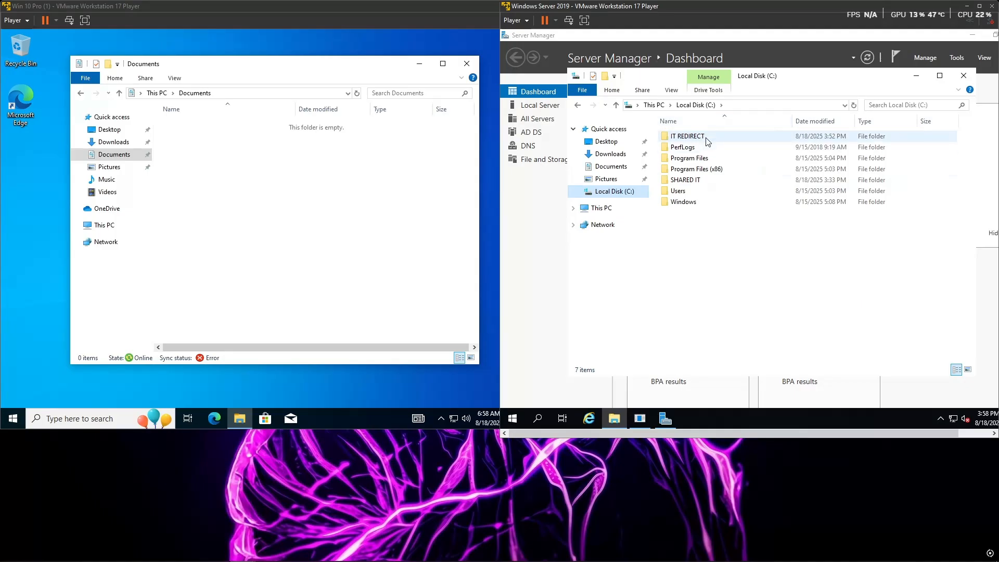
double_click(700, 138)
double_click(700, 138)
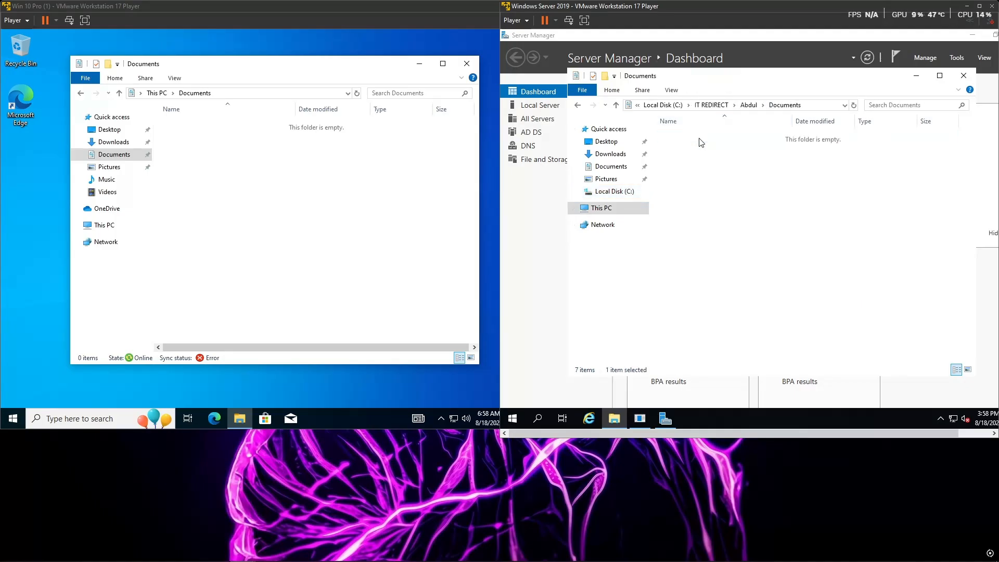
Step: Create a rich text document named "hello admin" in the client's Documents folder
right_click(245, 171)
mouse_move(324, 271)
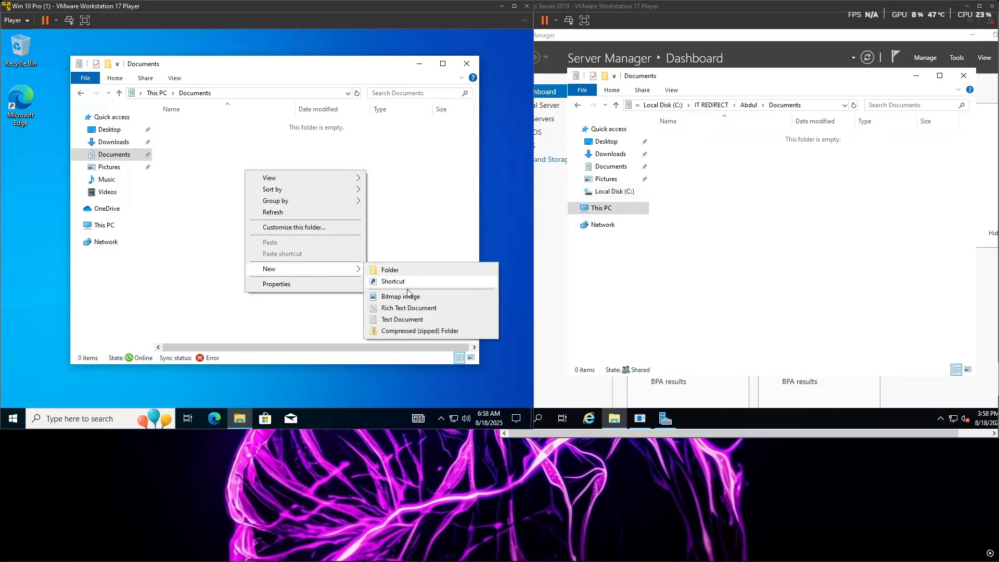
left_click(399, 307)
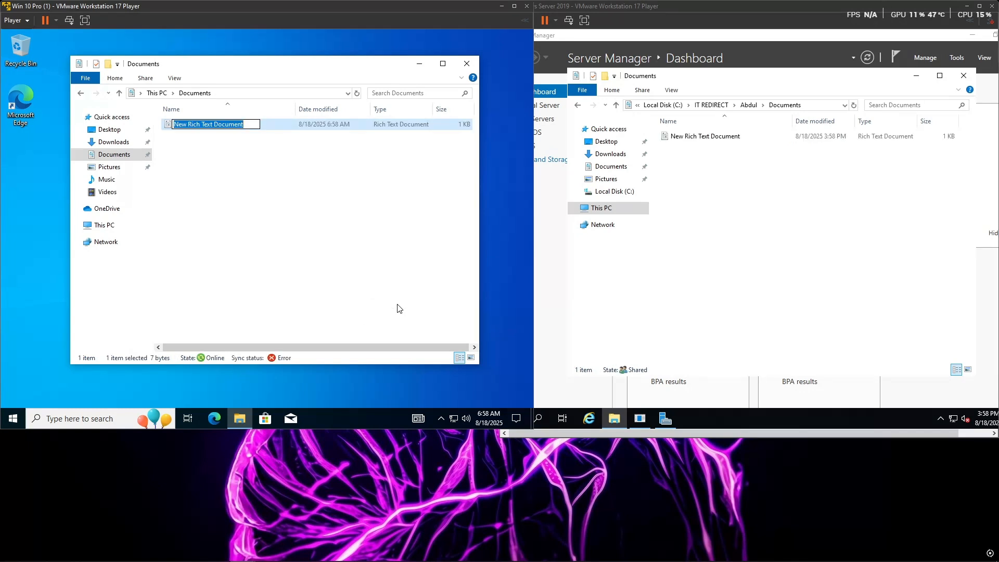
type("hell")
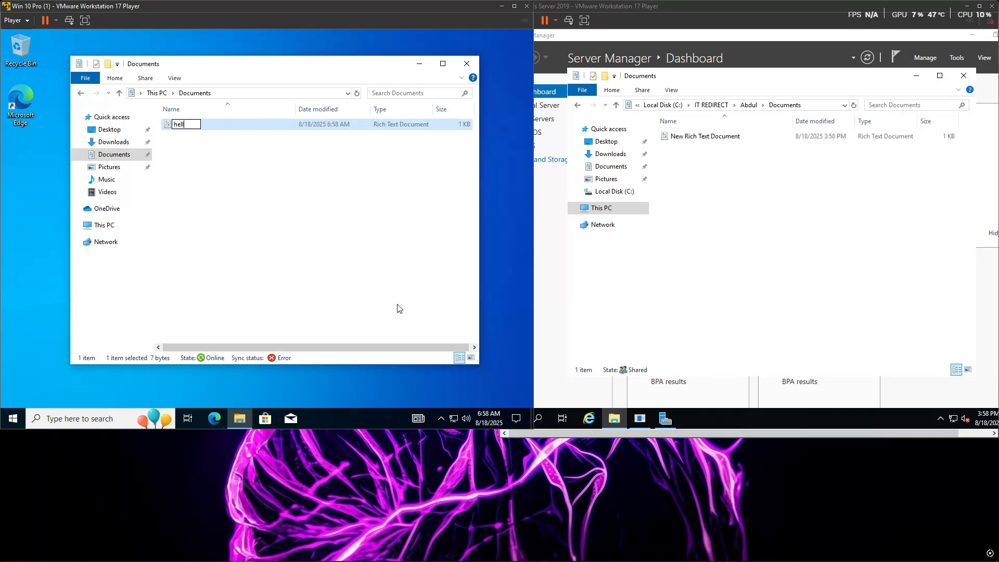
type("o admin")
key("Return")
Step: Write a greeting from the user in hello admin, ending "i am so happy to be under your management", save it, and close the client's windows
double_click(254, 127)
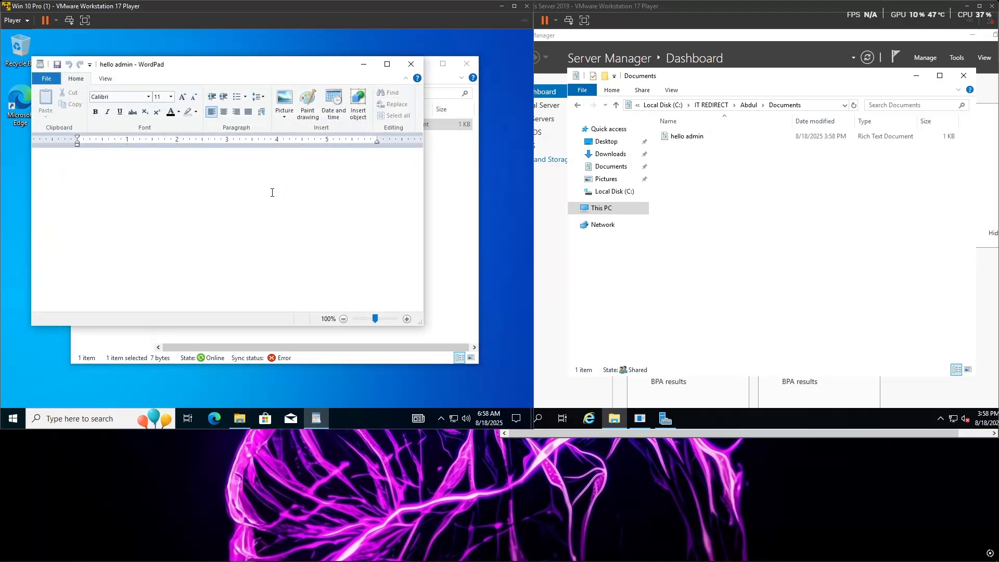
type("hrel")
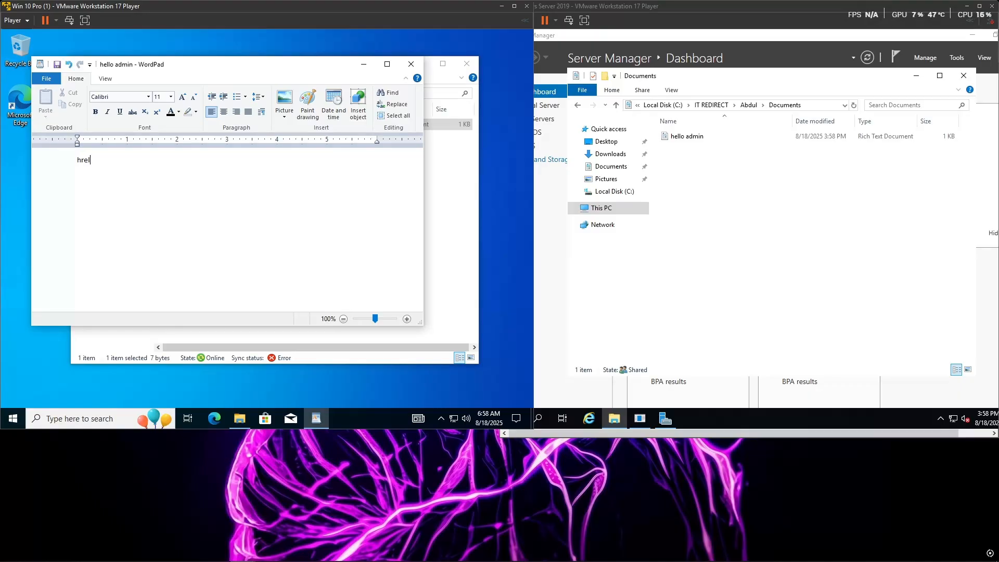
key("BackSpace")
key("BackSpace")
key("BackSpace")
key("BackSpace")
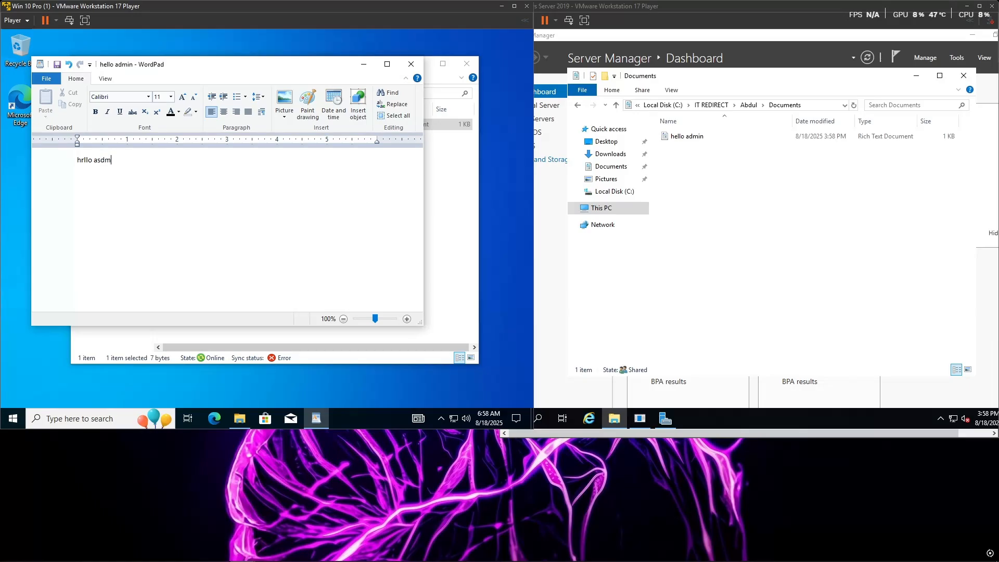
type("rllo asdmin, this is abdul and i am so happy to be under")
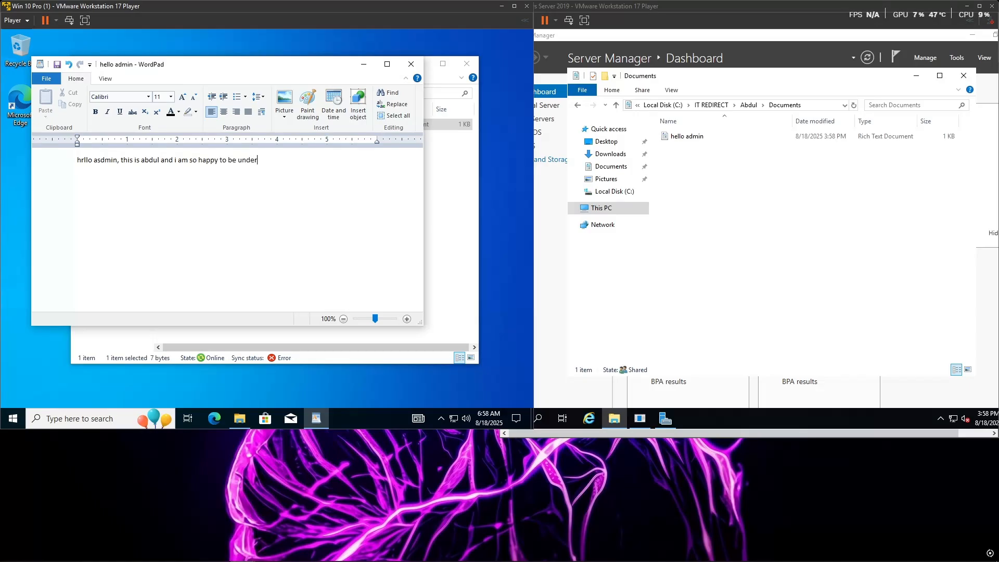
type(" your management")
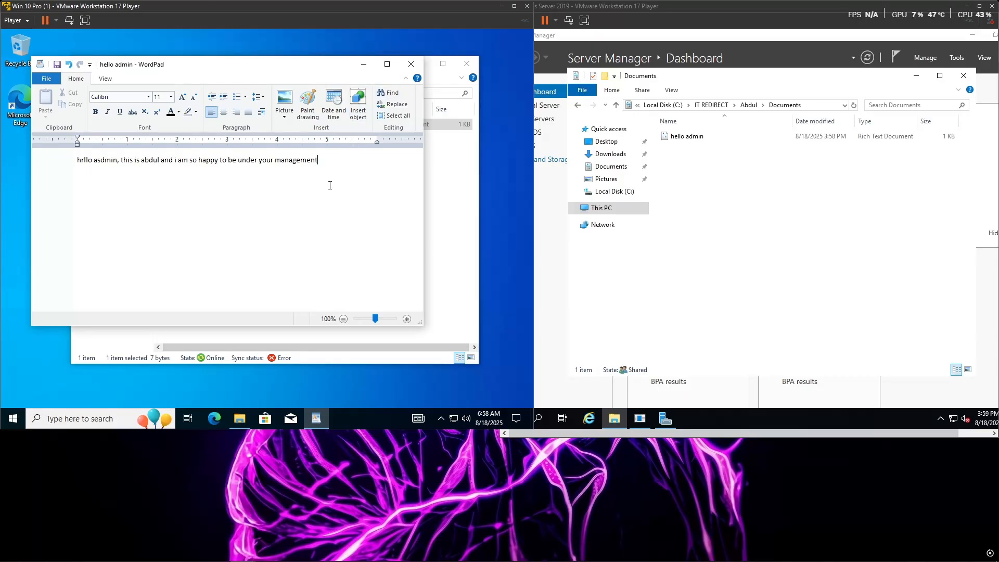
left_click(411, 64)
left_click(467, 63)
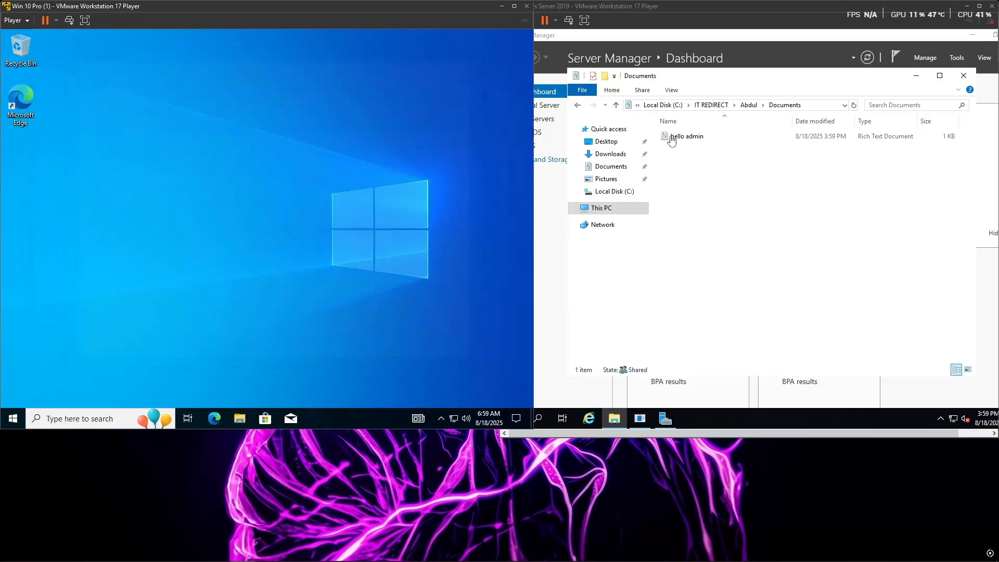
Step: Open the hello admin document from the server's redirected Documents folder to check its text, and close it
left_click(671, 138)
double_click(671, 138)
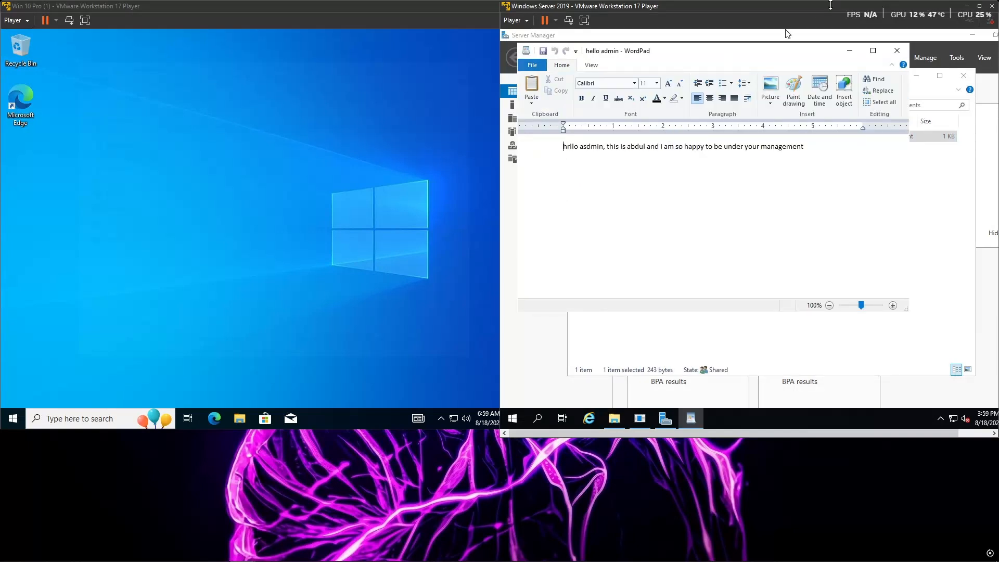
left_click(896, 51)
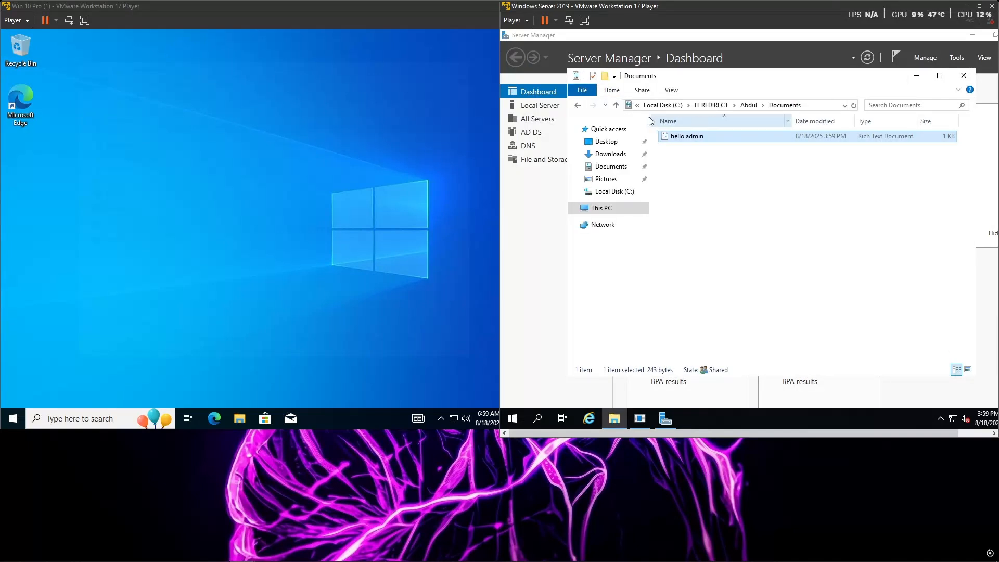
Step: Reopen Documents on the client, compare its contents with the server's redirected folder, and close the server's folder window
left_click(241, 419)
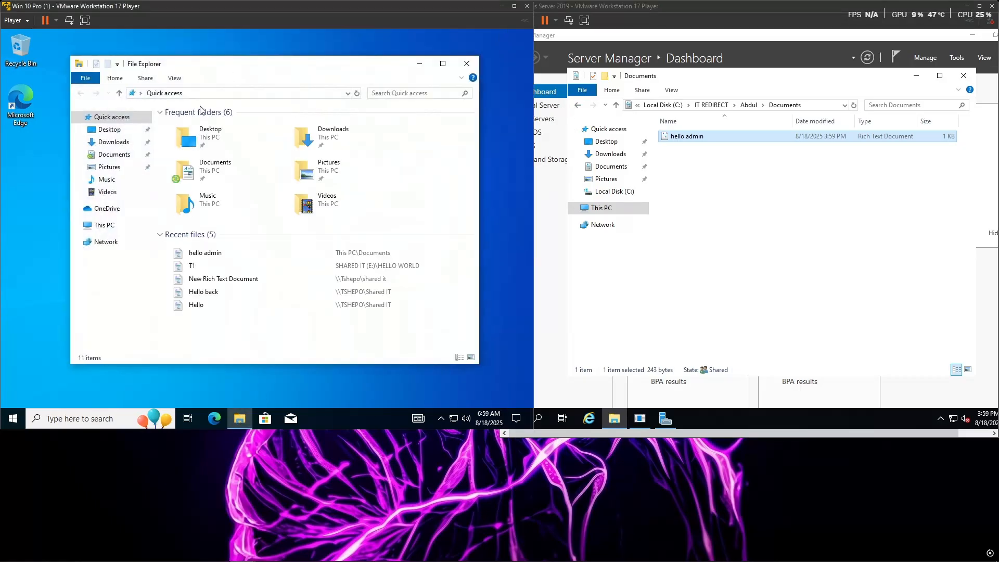
left_click(118, 155)
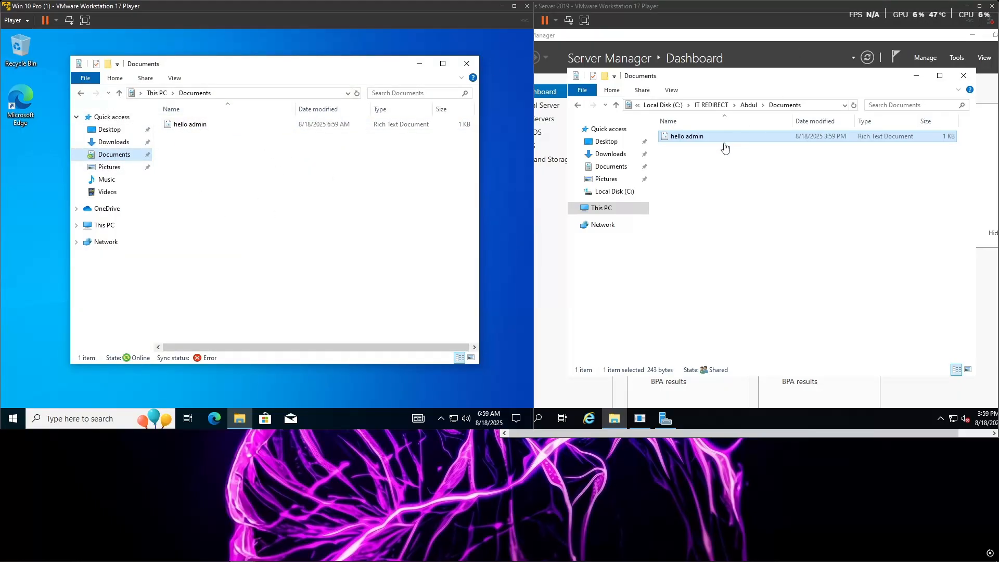
left_click(502, 174)
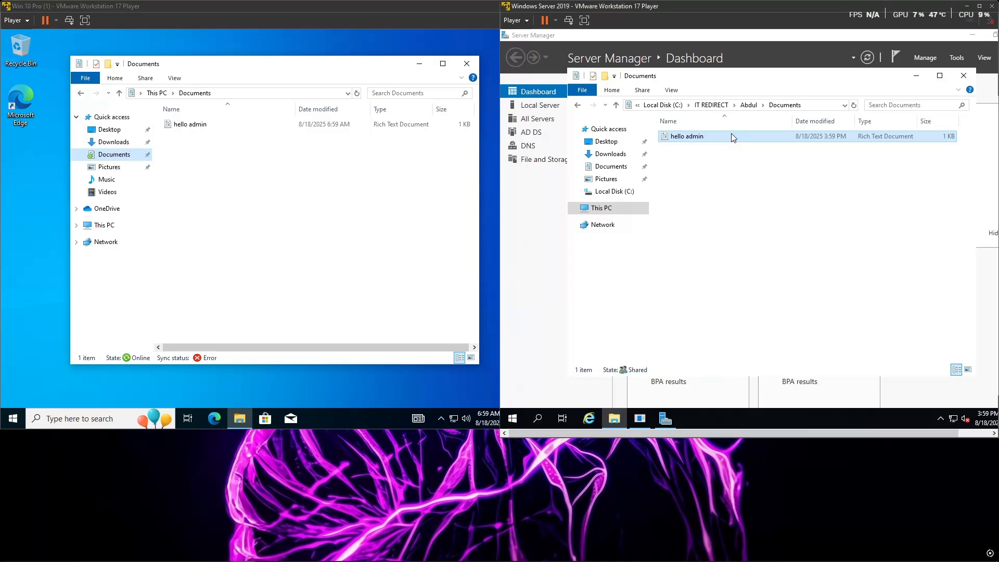
left_click_drag(786, 154, 773, 127)
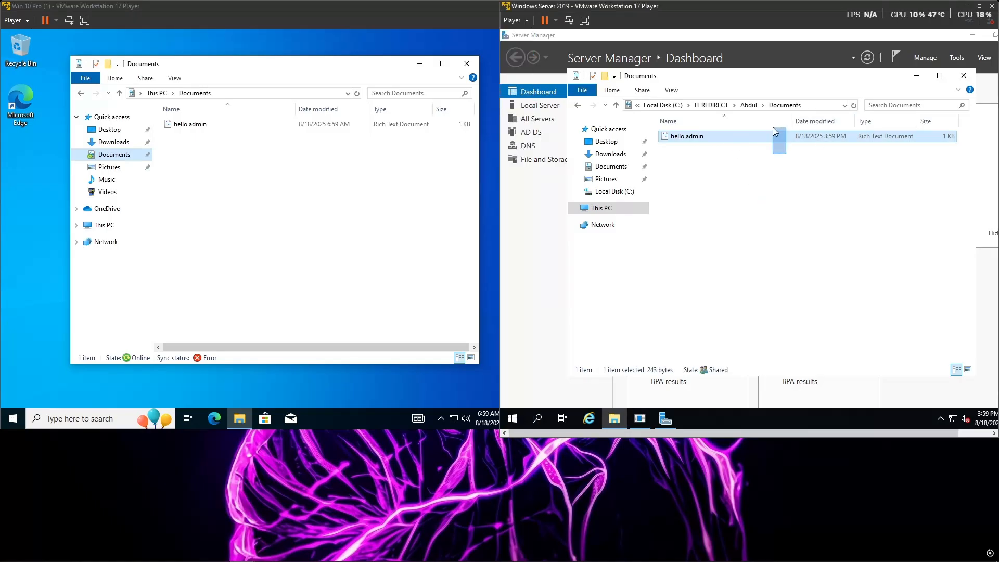
left_click(779, 157)
left_click(717, 138)
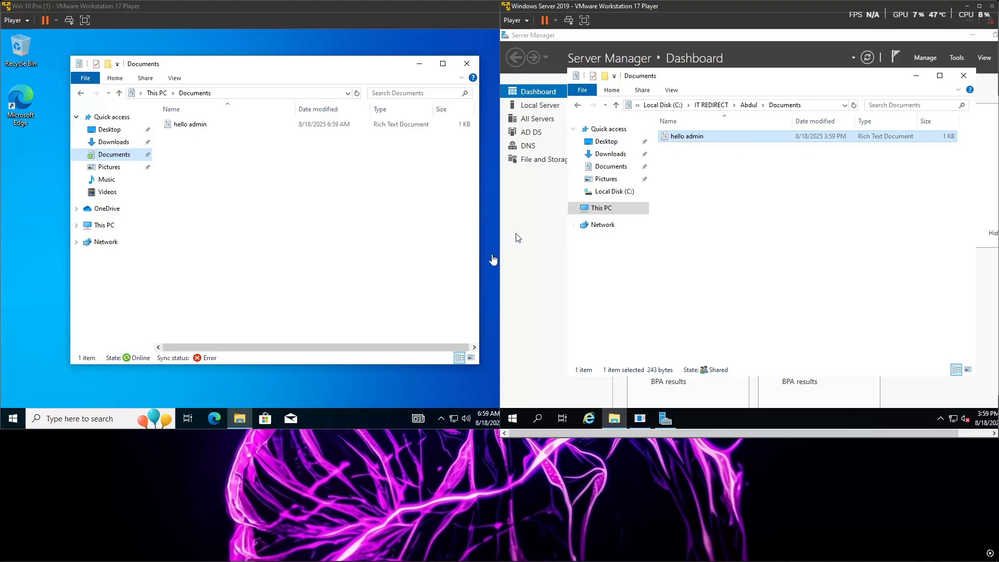
left_click(964, 77)
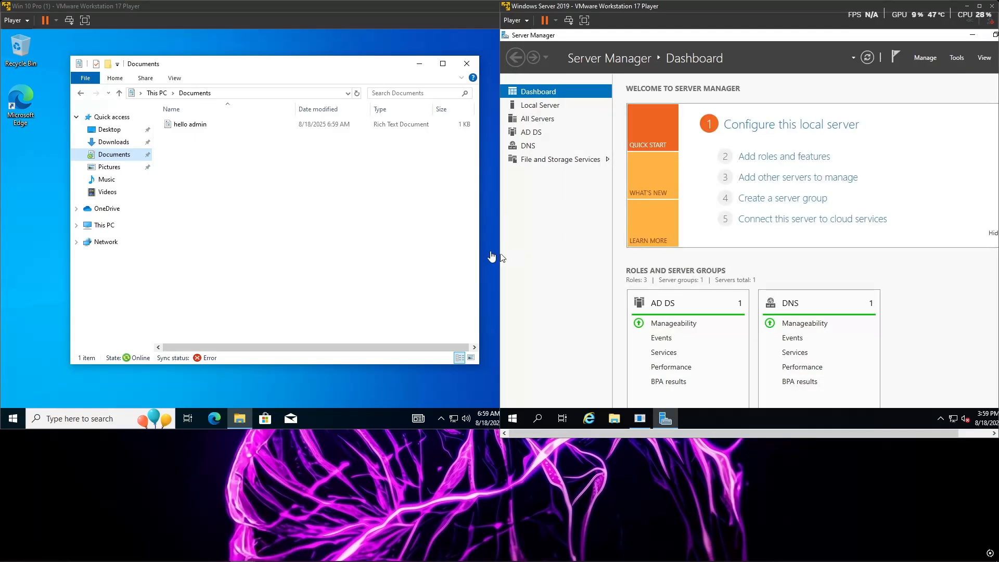
mouse_move(270, 555)
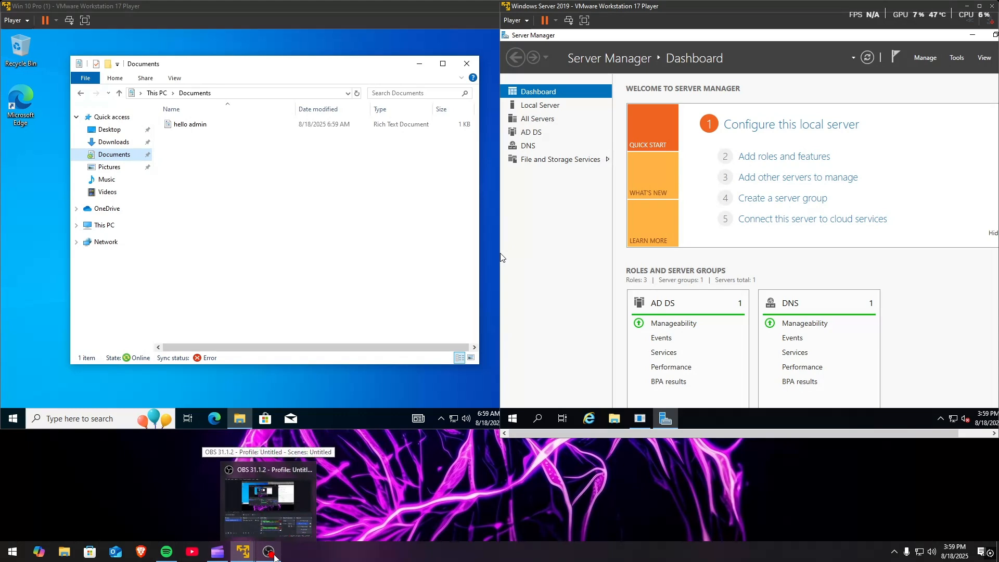
left_click(275, 557)
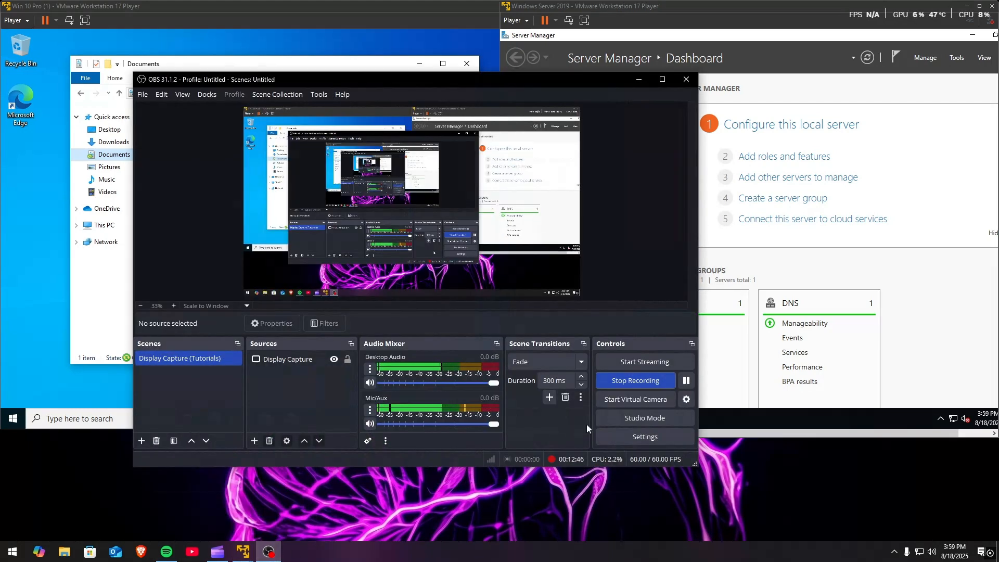